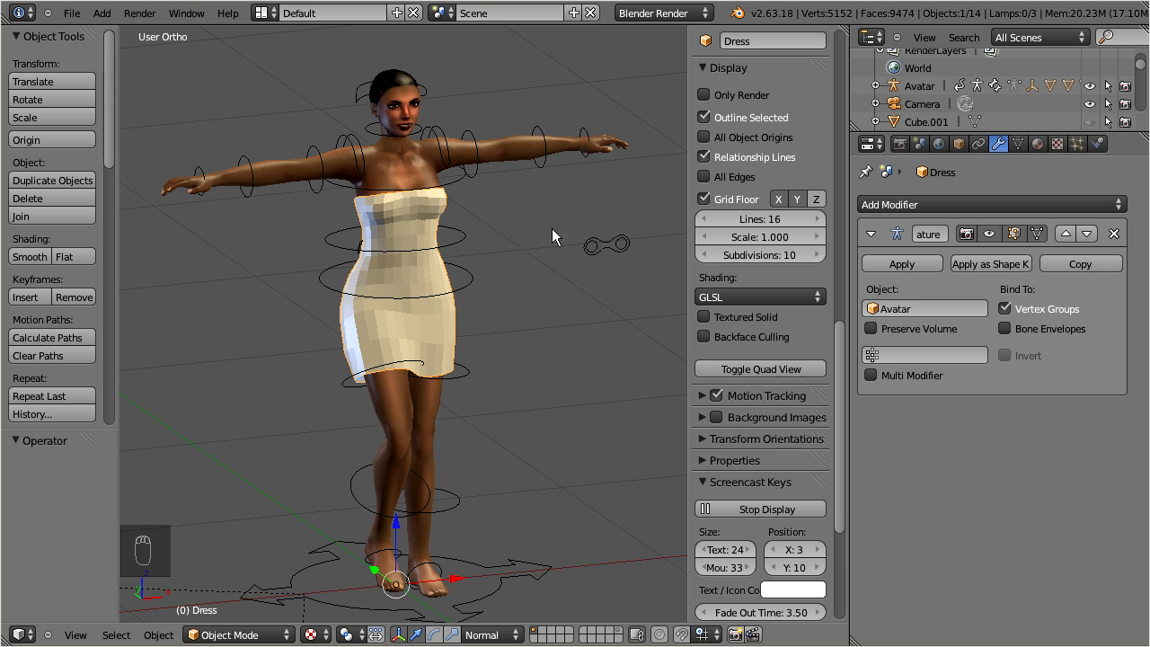
# Step: Move the Avatar armature to the first layer of the second layer row
pyautogui.rightClick(598, 246)
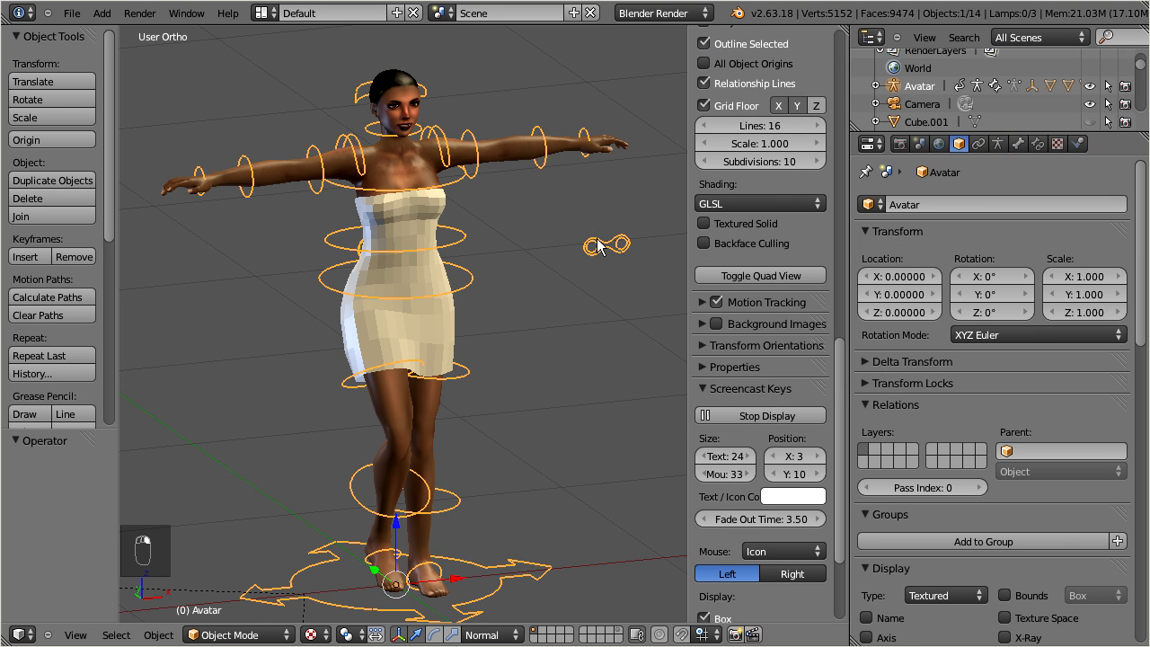
pyautogui.press('m')
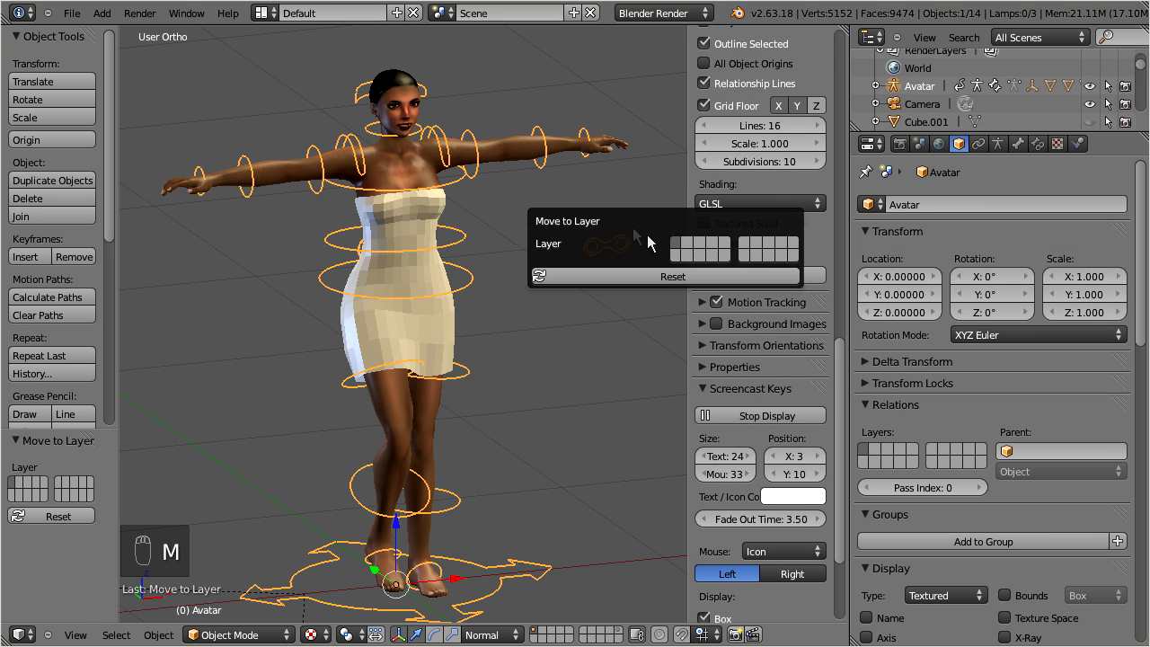
pyautogui.click(676, 252)
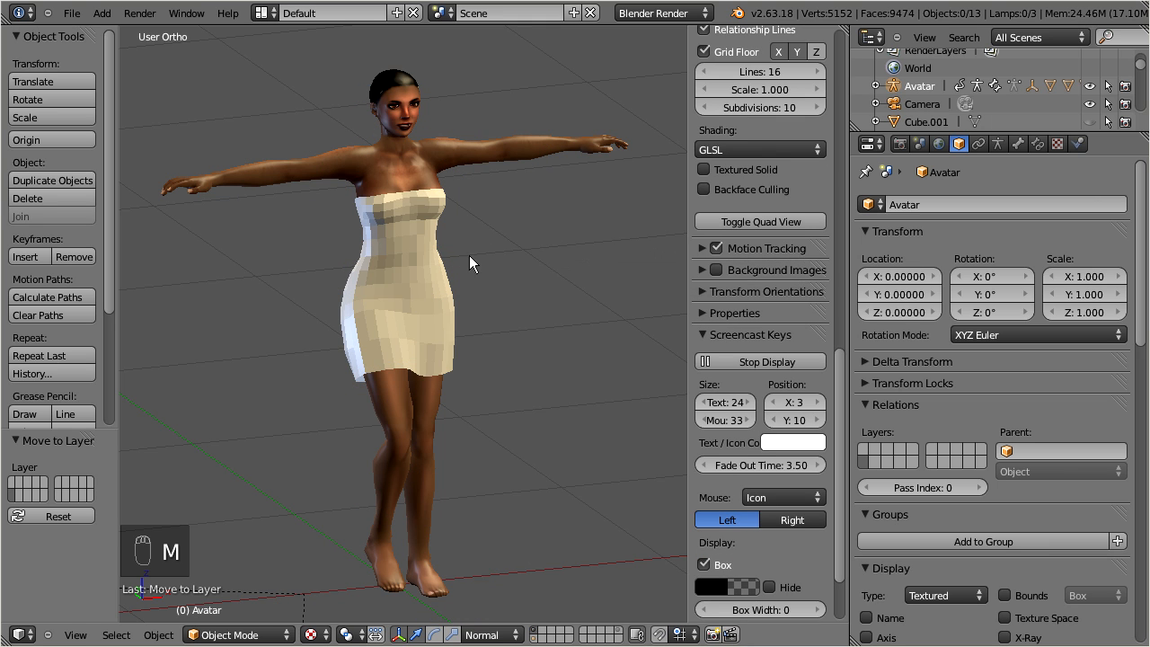
# Step: Reveal all hidden objects and move hairMesh and skirtMesh to the first layer of the second row
pyautogui.hotkey('alt', 'h')
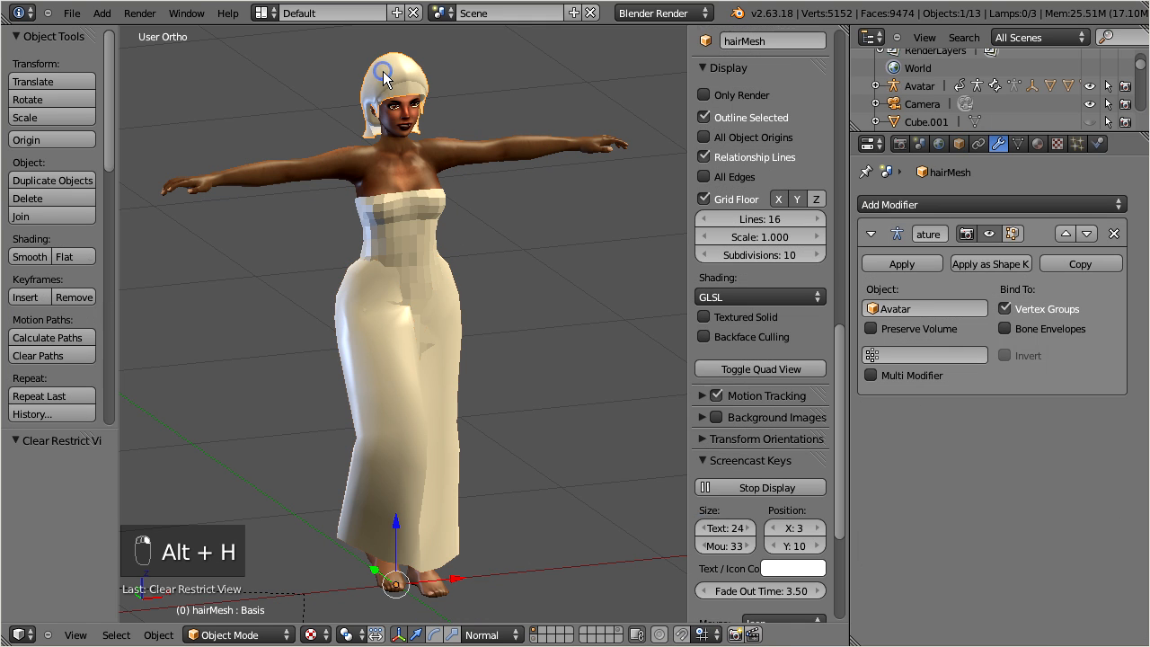
pyautogui.keyDown('shift'); pyautogui.rightClick(368, 388); pyautogui.keyUp('shift')
pyautogui.press('m')
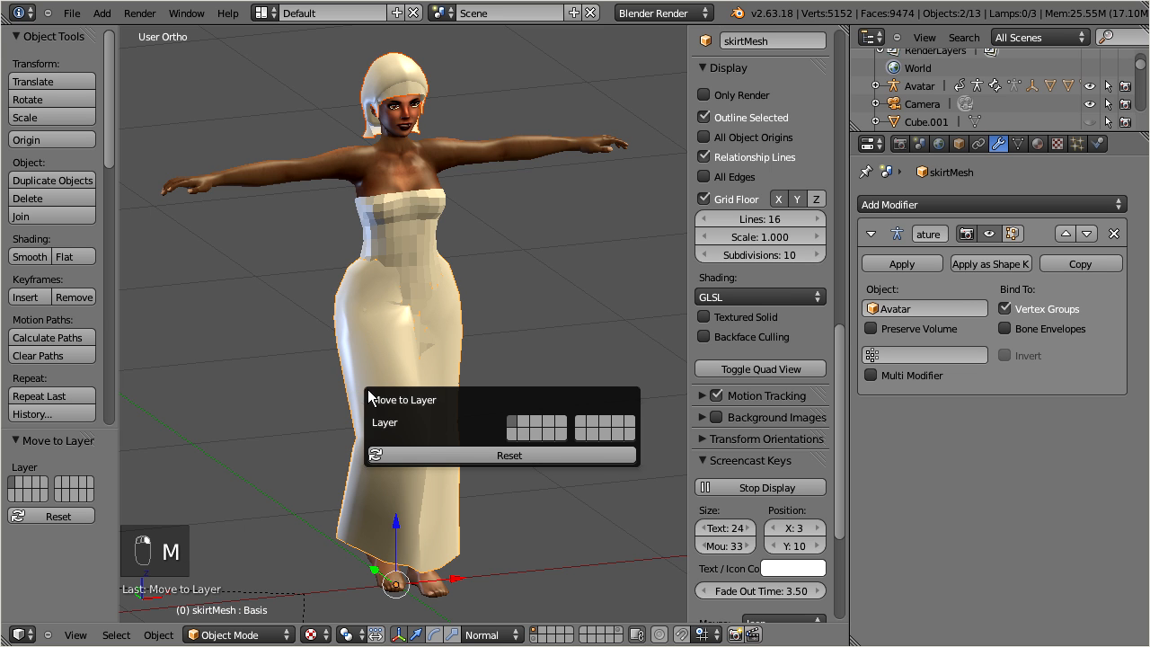
pyautogui.click(514, 431)
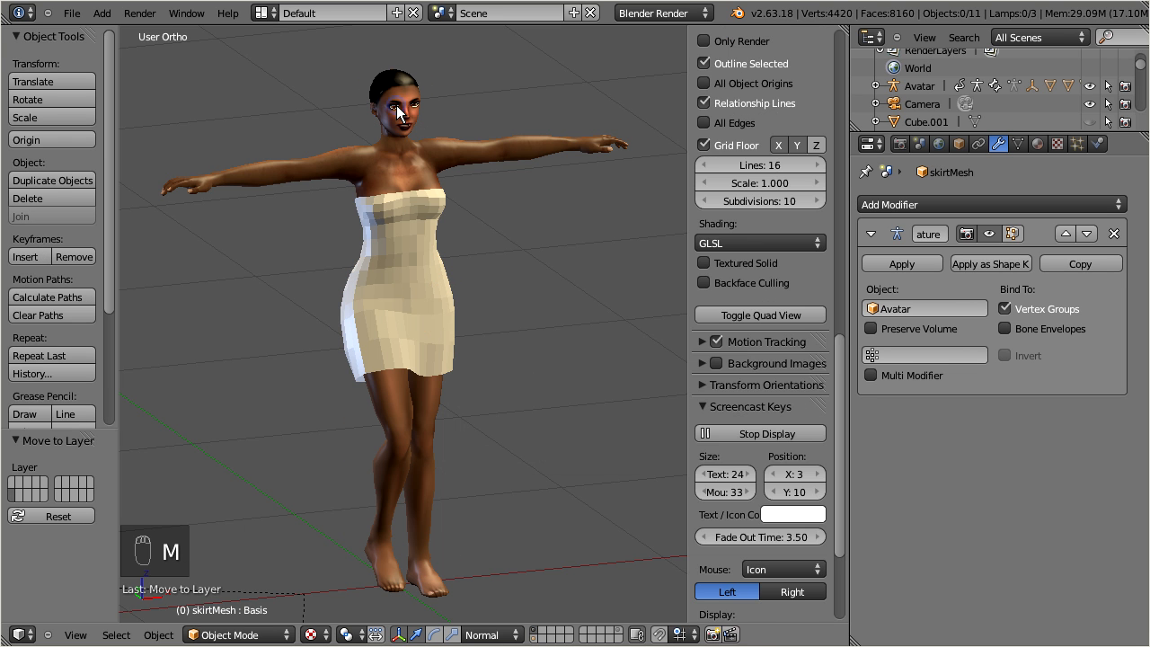
# Step: Move the eyelashMesh on the avatar's face to the first layer of the second row
pyautogui.rightClick(393, 110)
pyautogui.press('KP_Decimal')
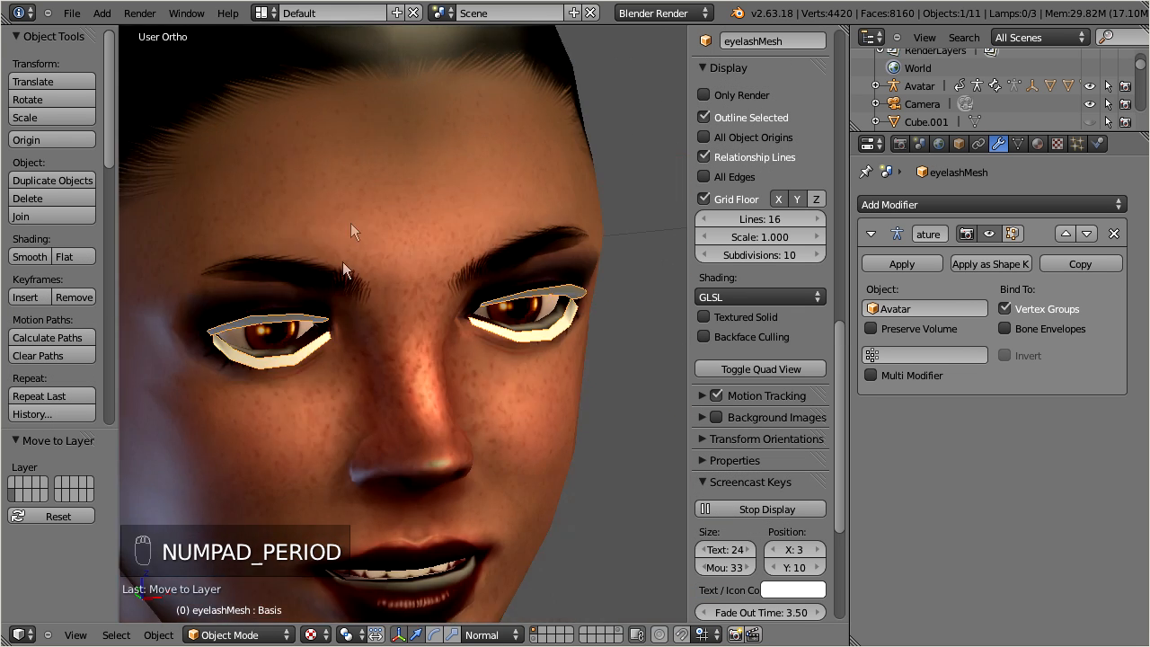
pyautogui.press('m')
pyautogui.press('m')
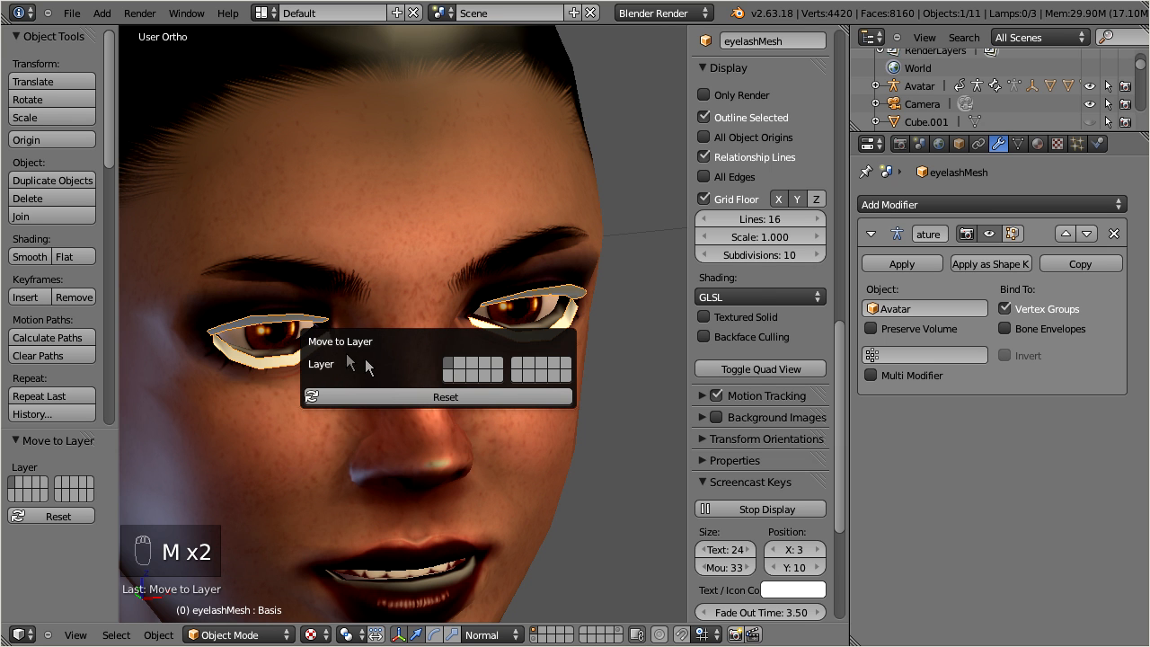
pyautogui.click(447, 375)
pyautogui.scroll(-5, 305, 276)
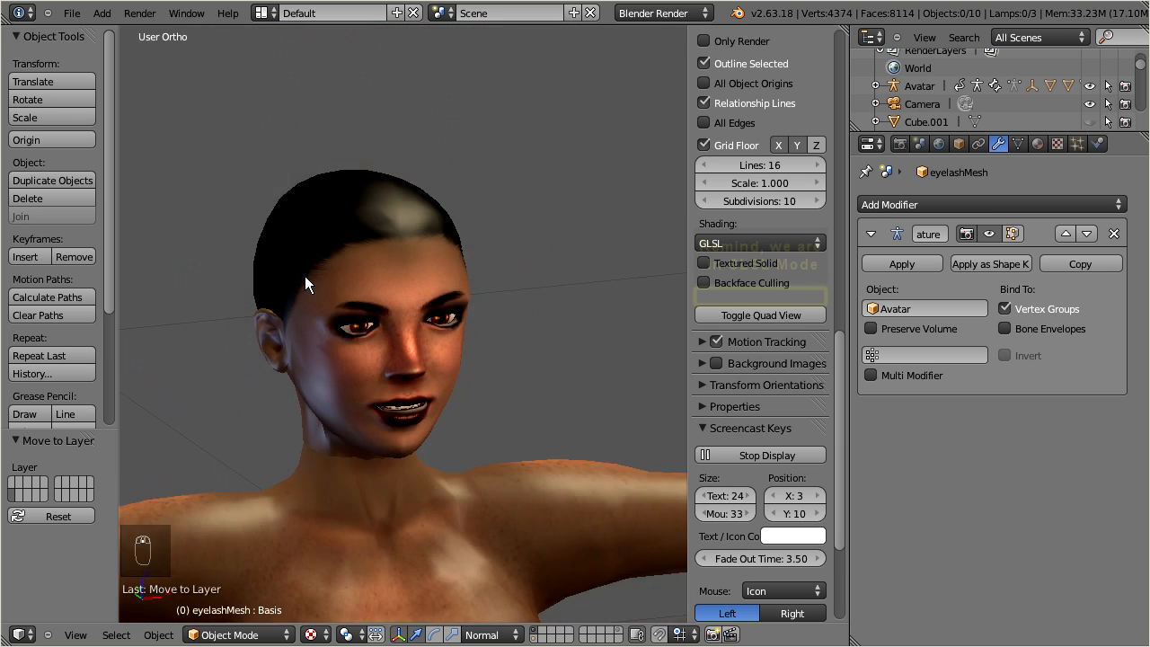
# Step: Give the Dress object its own copy of the material and name it mat:dress
pyautogui.scroll(-4, 304, 276)
pyautogui.rightClick(379, 534)
pyautogui.press('KP_Decimal')
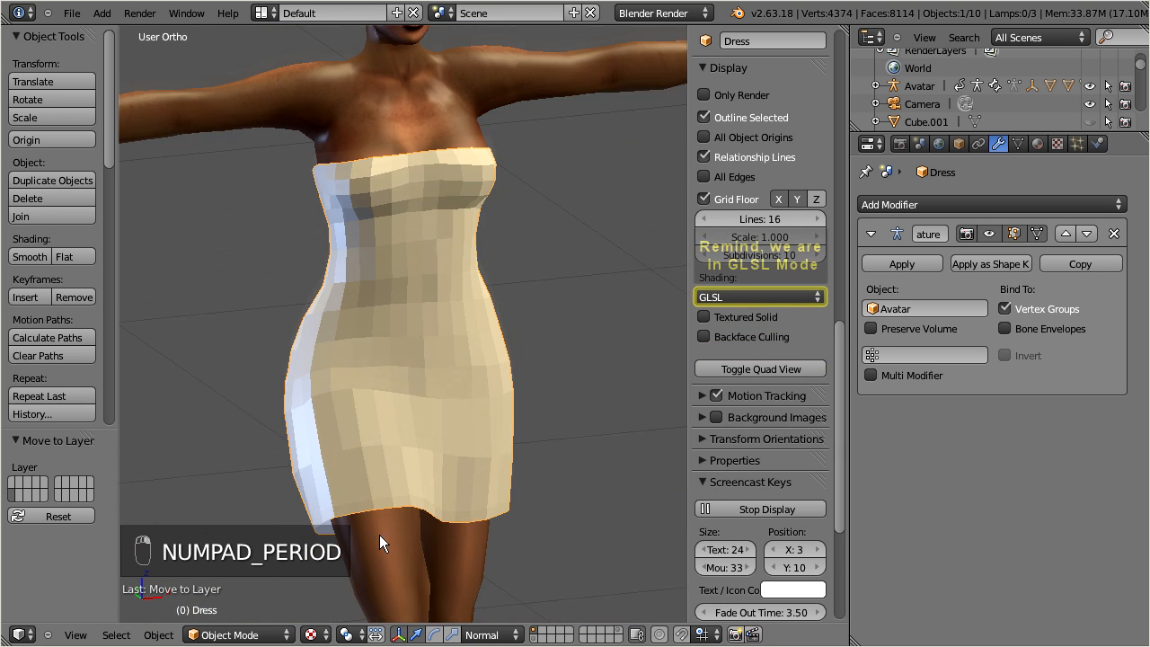
pyautogui.moveTo(322, 307); pyautogui.dragTo(1131, 233, button='middle')
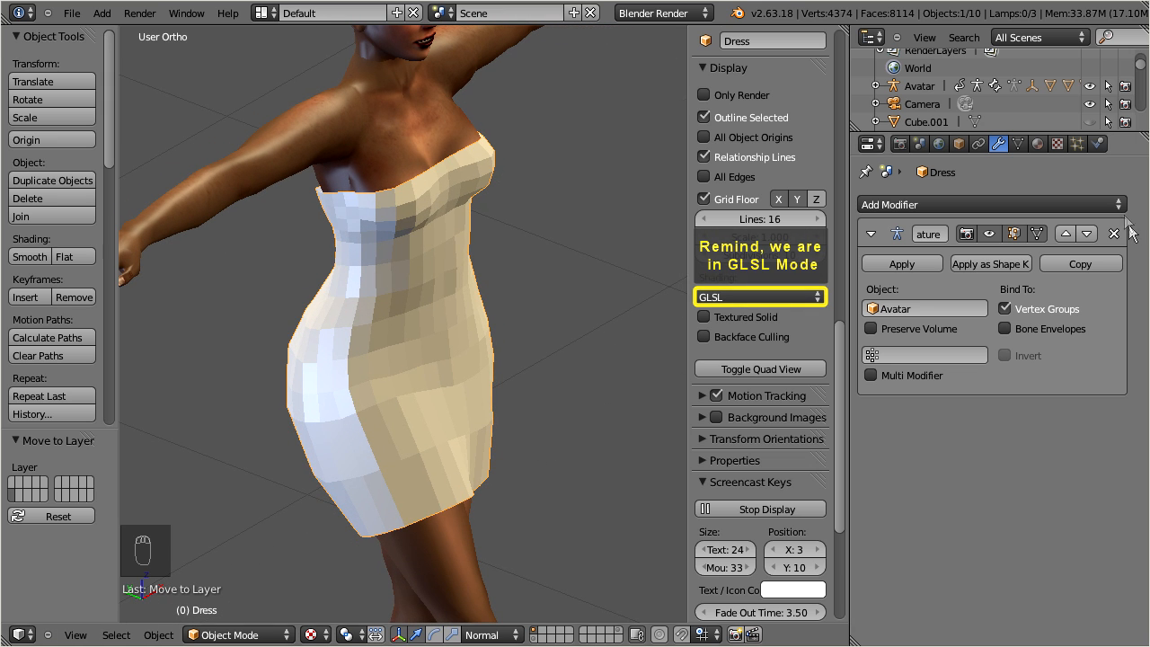
pyautogui.click(1038, 146)
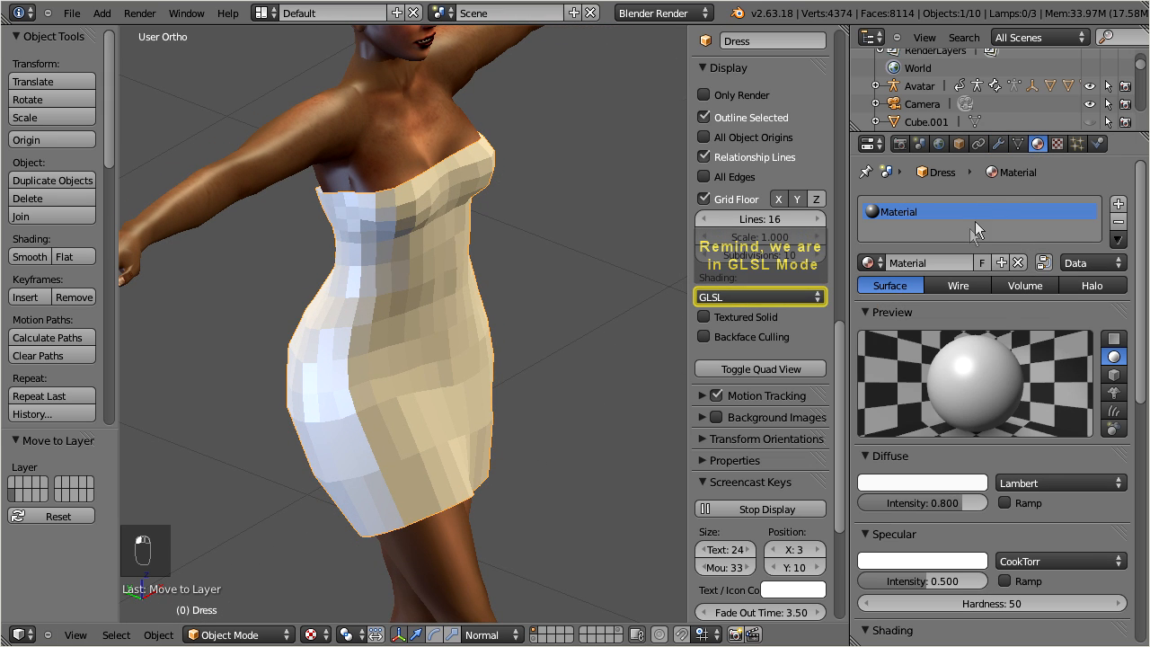
pyautogui.click(1002, 263)
pyautogui.click(954, 263)
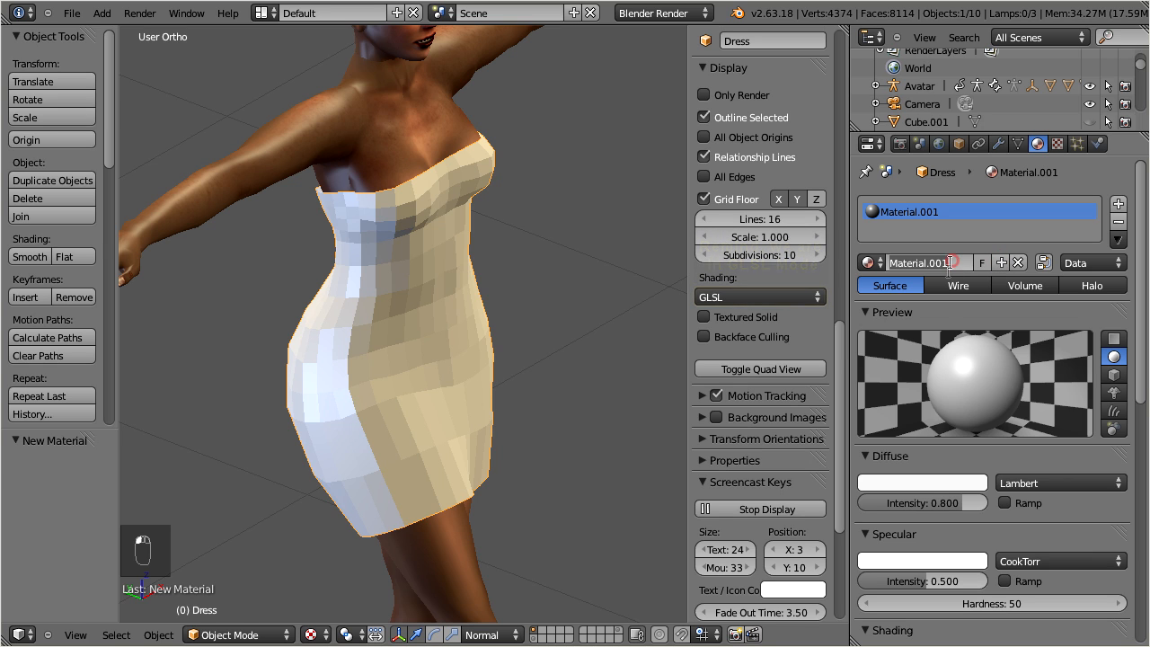
pyautogui.write('mat:dress')
pyautogui.press('Return')
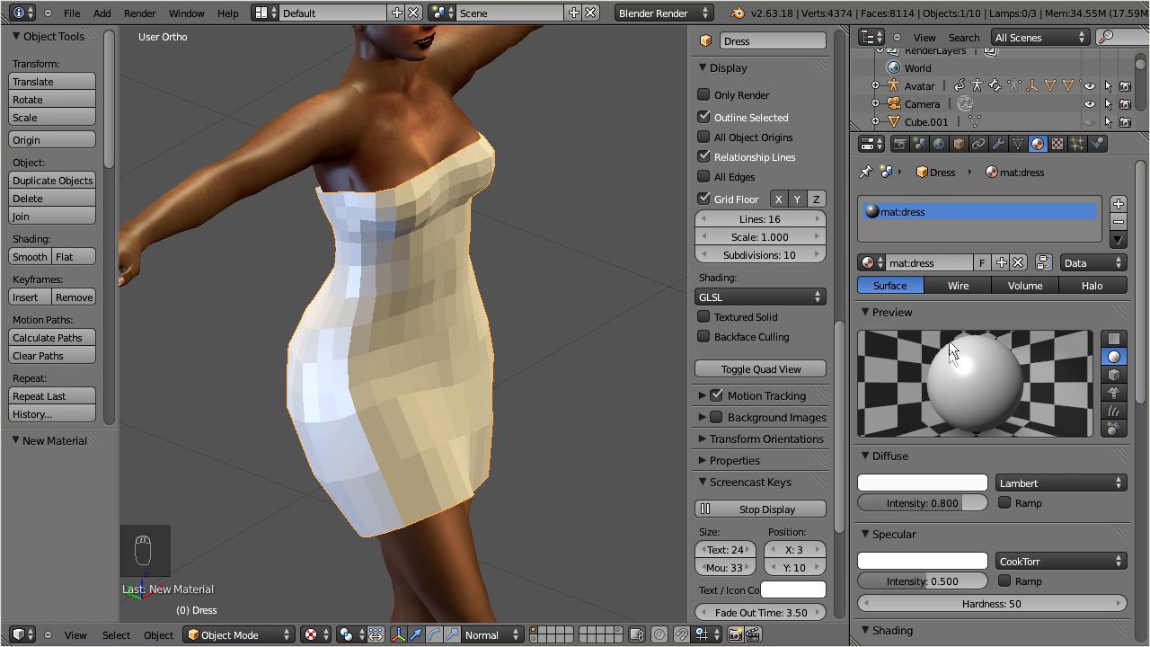
# Step: Set the dress material's diffuse color to salmon (R 0.800, G 0.361, B 0.269) and its specular intensity to 0.152
pyautogui.click(928, 480)
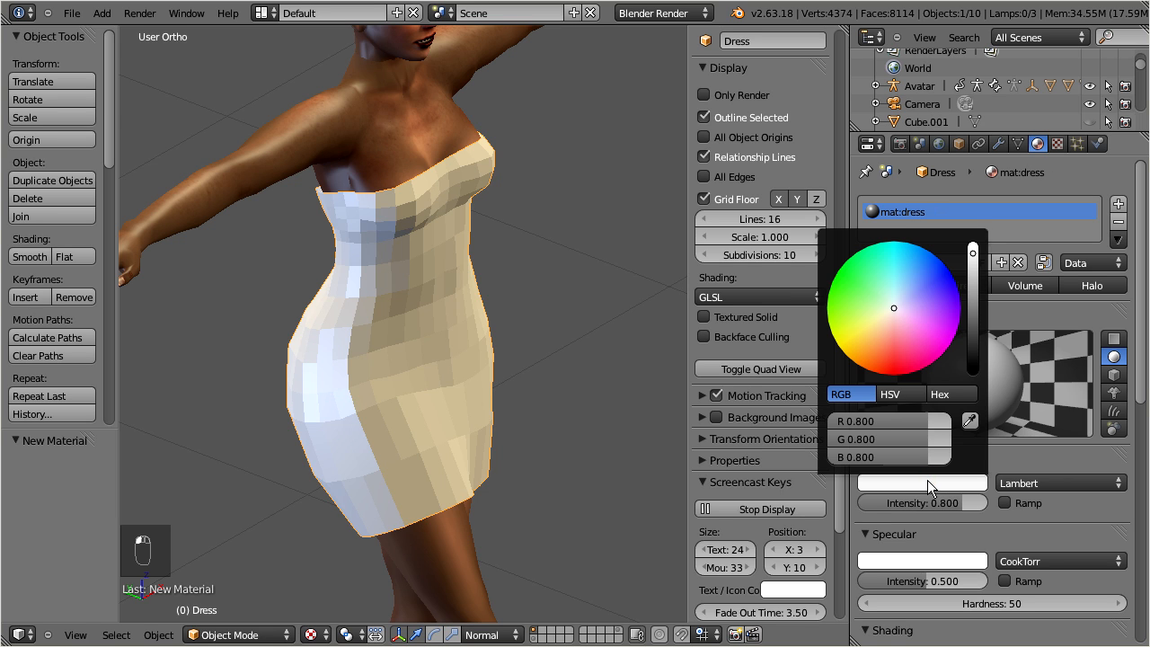
pyautogui.moveTo(894, 305)
pyautogui.mouseDown()
pyautogui.moveTo(897, 352)
pyautogui.moveTo(886, 352)
pyautogui.mouseUp()
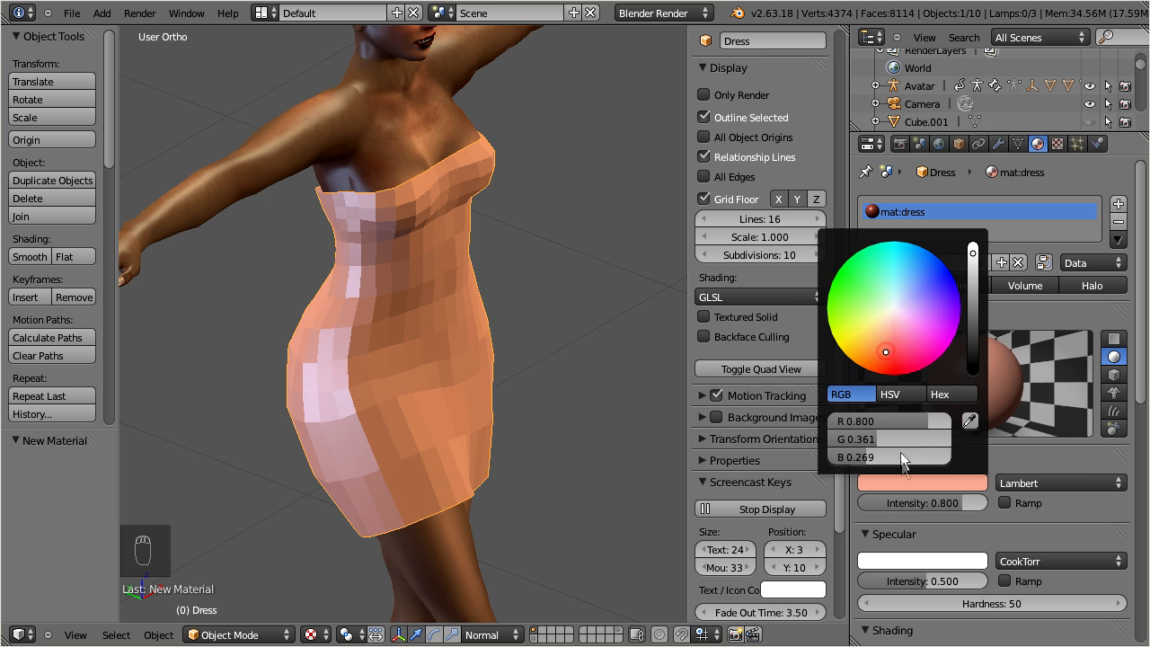
pyautogui.click(892, 560)
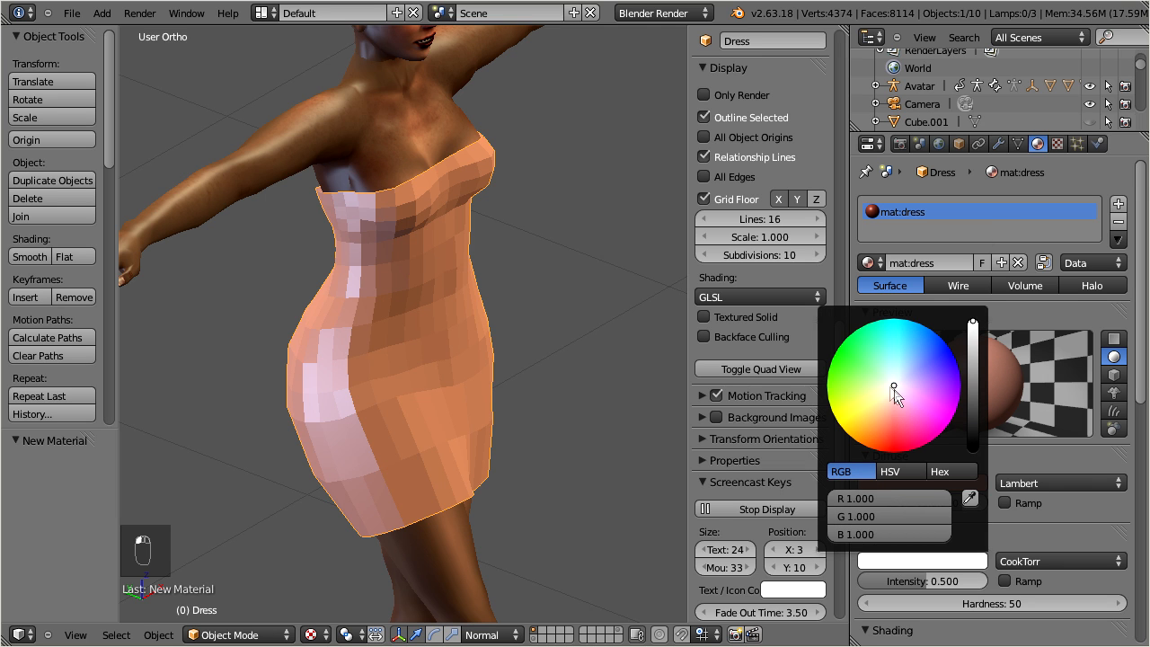
pyautogui.moveTo(894, 385)
pyautogui.mouseDown()
pyautogui.moveTo(868, 452)
pyautogui.moveTo(916, 333)
pyautogui.moveTo(895, 385)
pyautogui.mouseUp()
pyautogui.moveTo(930, 578); pyautogui.dragTo(876, 582)
# Step: Compare smooth and flat shading on the dress and leave it shaded smooth
pyautogui.scroll(2, 425, 342)
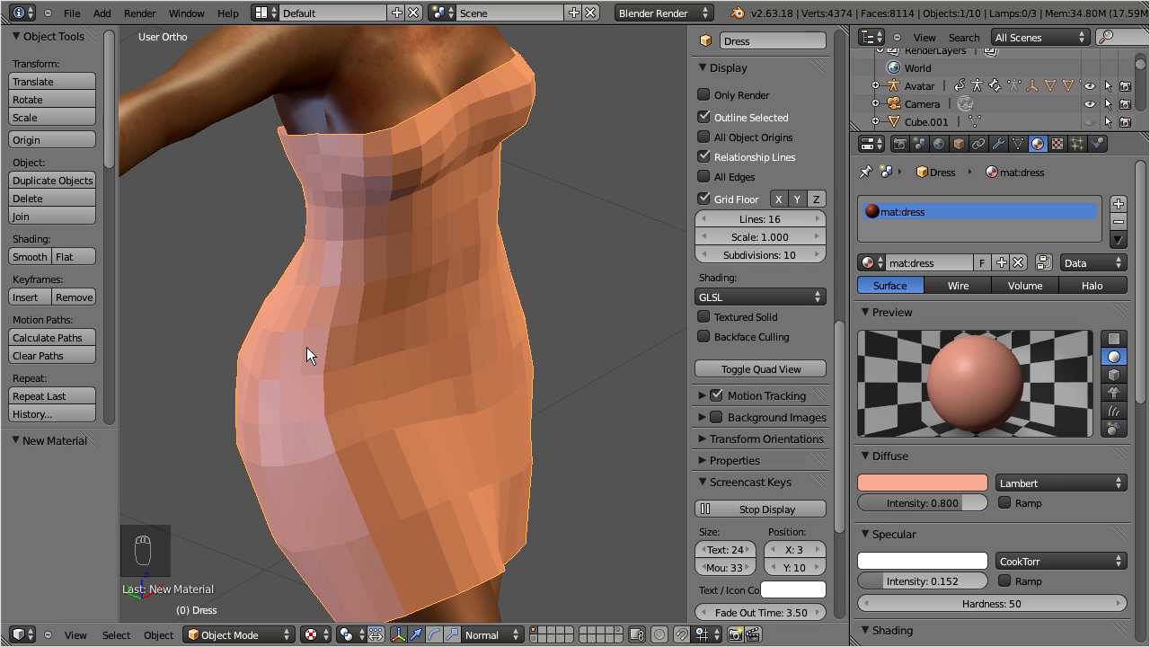
pyautogui.click(27, 257)
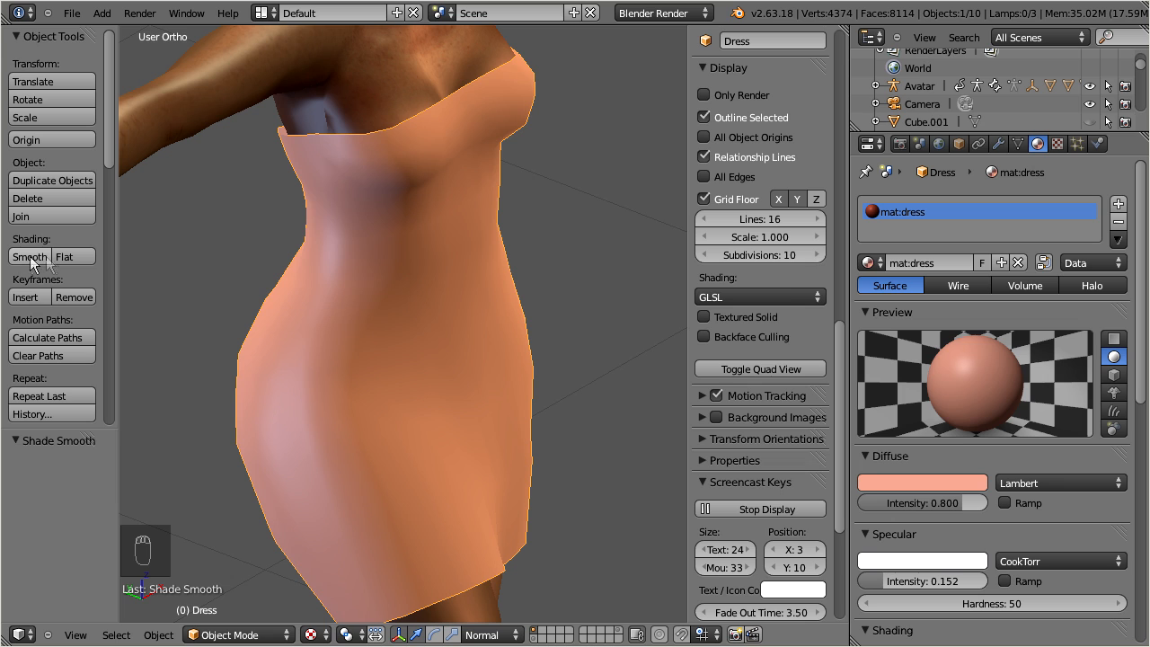
pyautogui.click(62, 258)
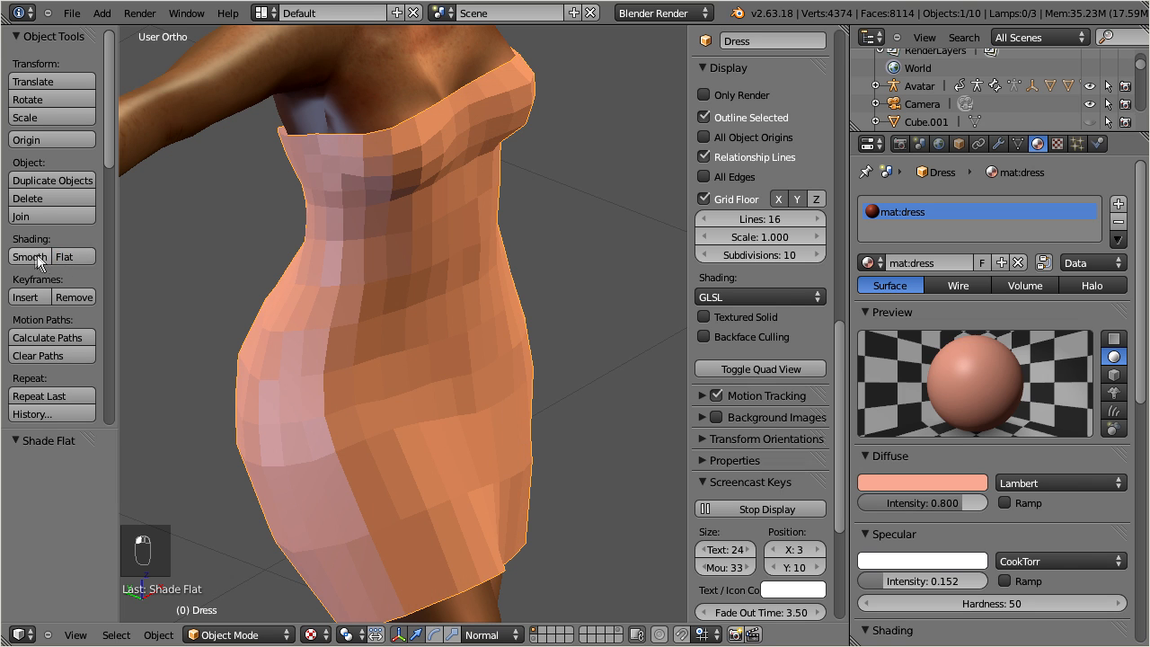
pyautogui.click(29, 259)
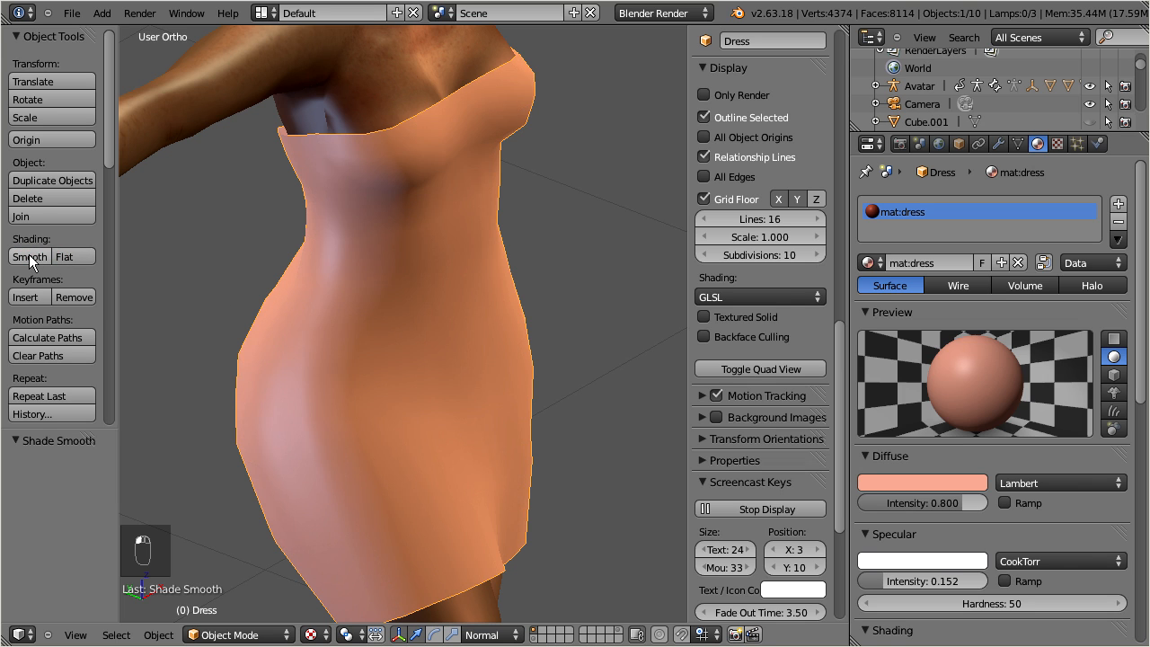
pyautogui.moveTo(354, 370); pyautogui.dragTo(244, 352, button='middle')
pyautogui.scroll(-4, 335, 335)
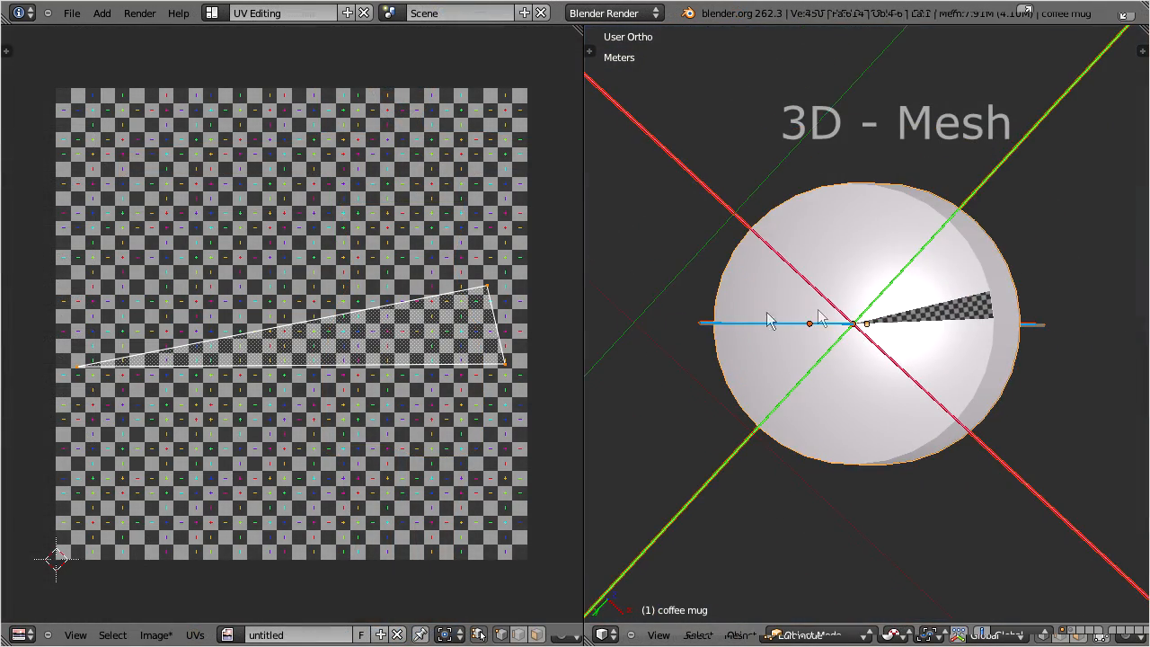
# Step: Select the coffee mug's faces to examine how they correspond to its UV map
pyautogui.moveTo(746, 316); pyautogui.dragTo(806, 550, button='middle')
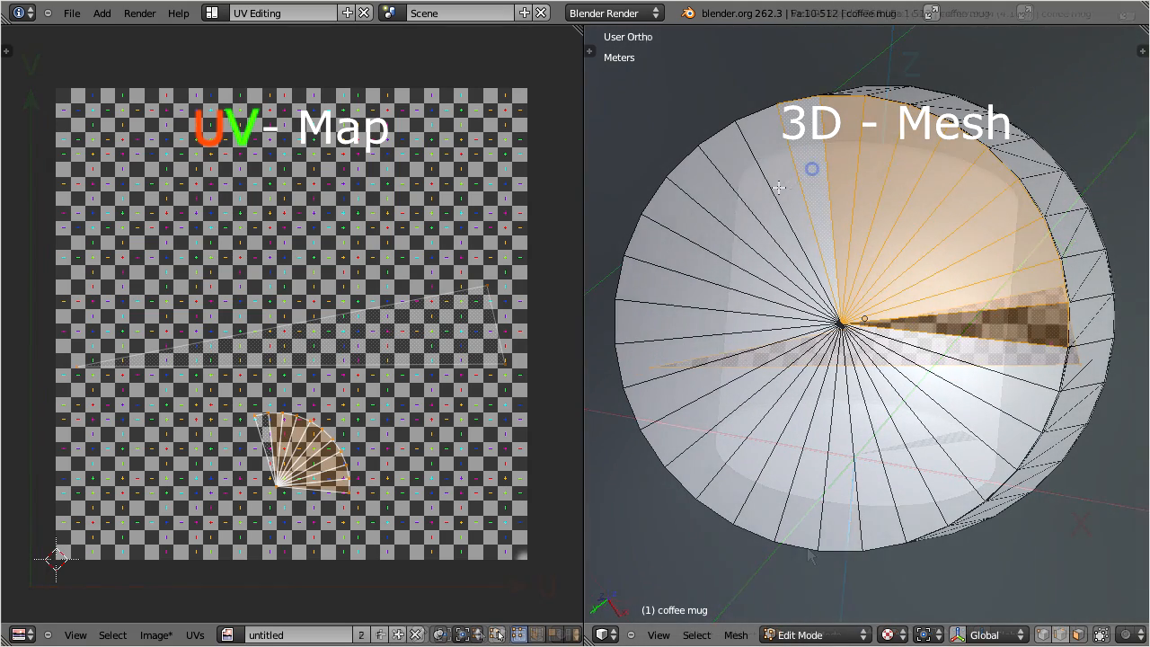
pyautogui.moveTo(813, 170)
pyautogui.mouseDown()
pyautogui.moveTo(744, 209)
pyautogui.moveTo(709, 257)
pyautogui.moveTo(716, 401)
pyautogui.mouseUp()
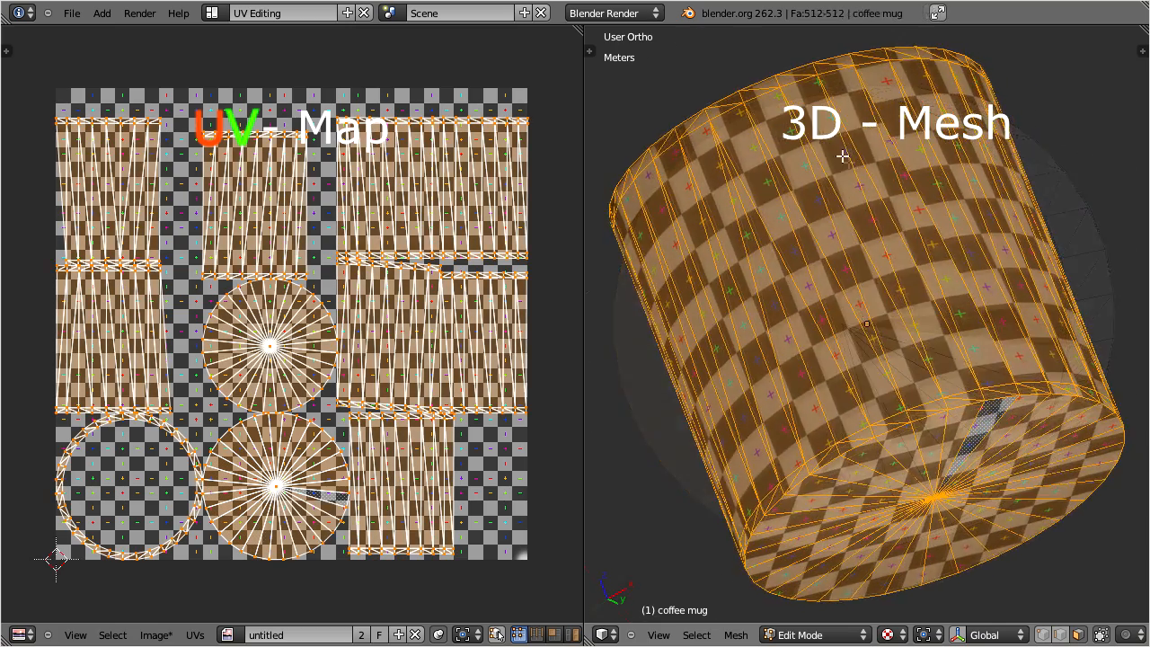
pyautogui.moveTo(812, 108); pyautogui.dragTo(781, 70, button='middle')
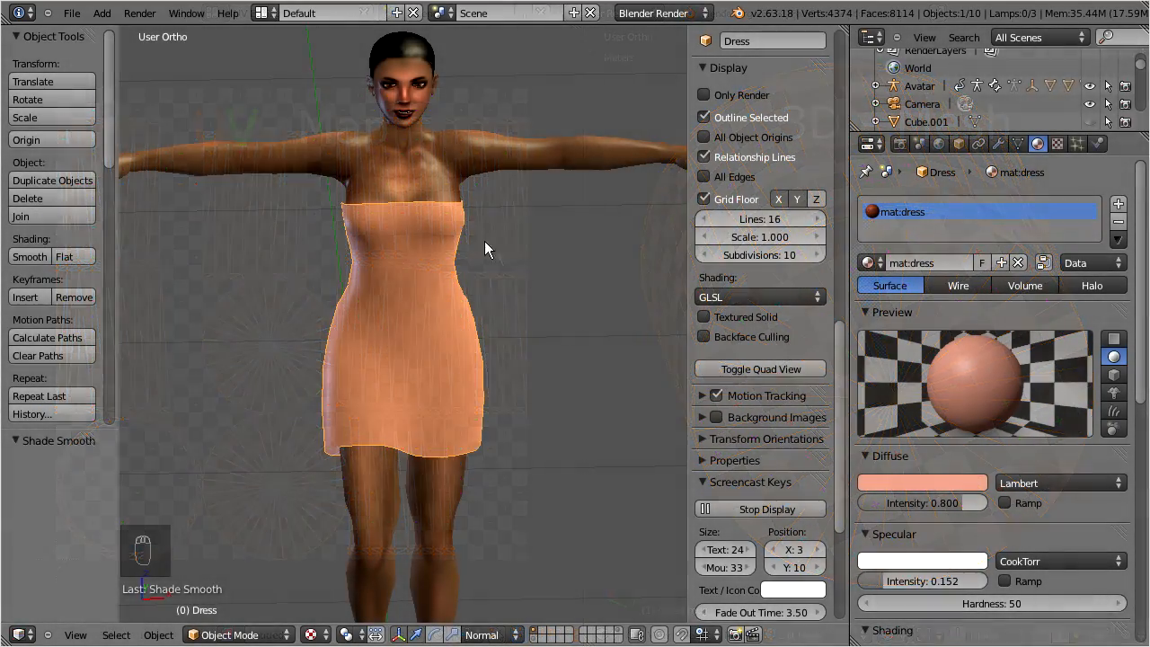
# Step: Switch to the UV Editing layout and select the whole dress mesh in Edit Mode with face selection
pyautogui.click(259, 13)
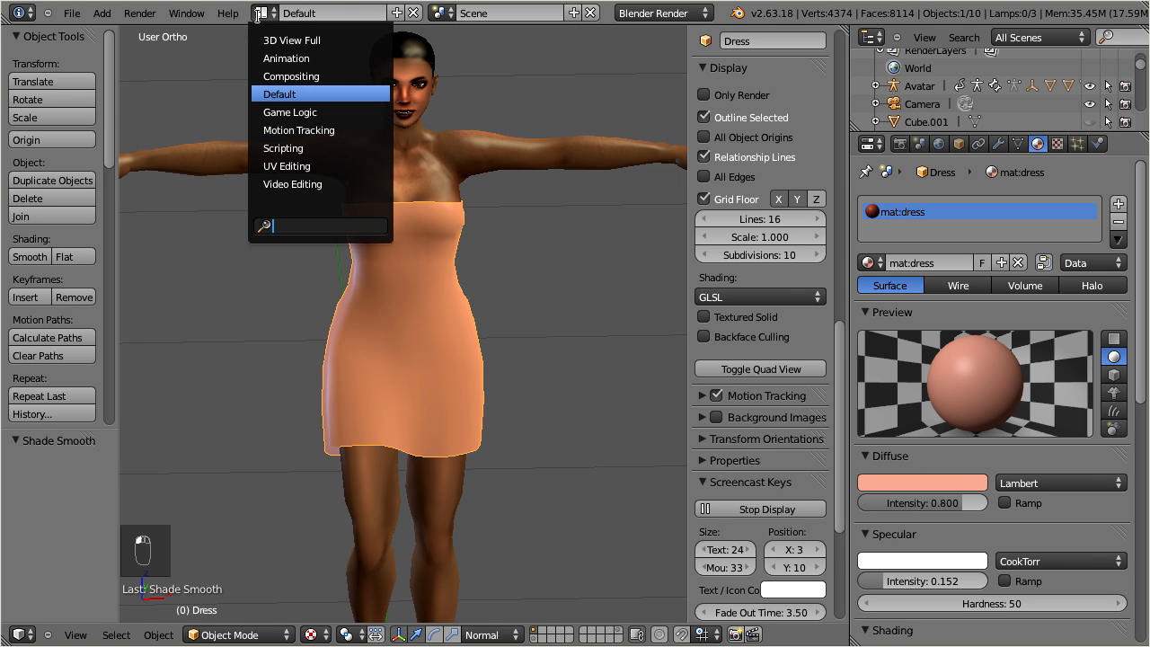
pyautogui.click(356, 165)
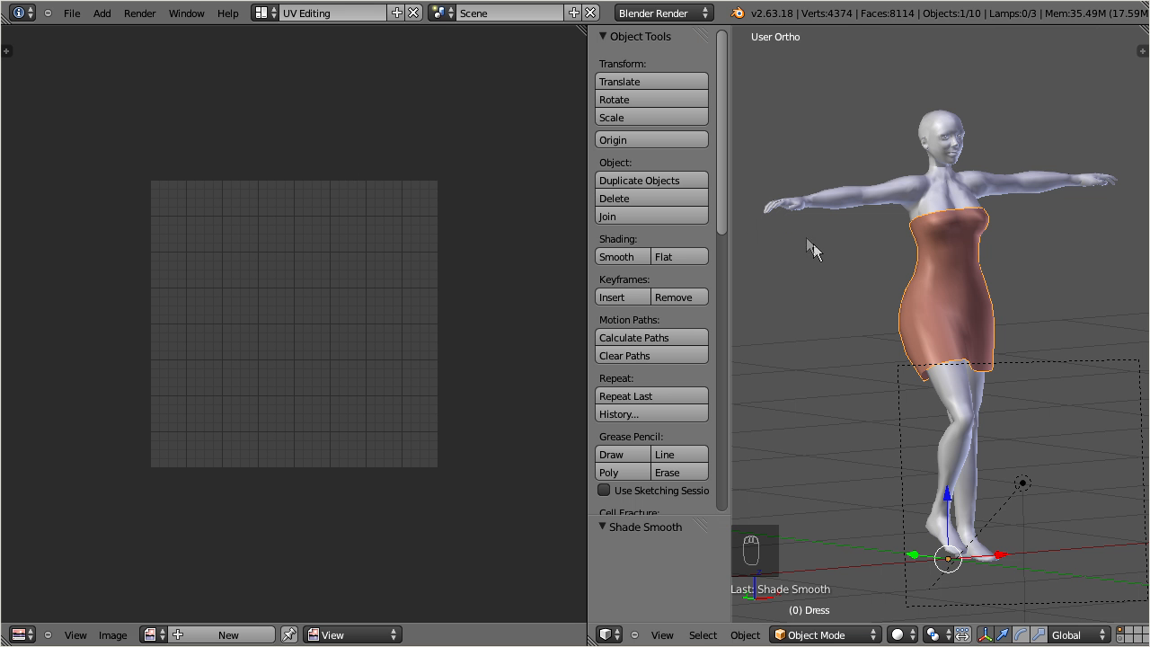
pyautogui.press('Tab')
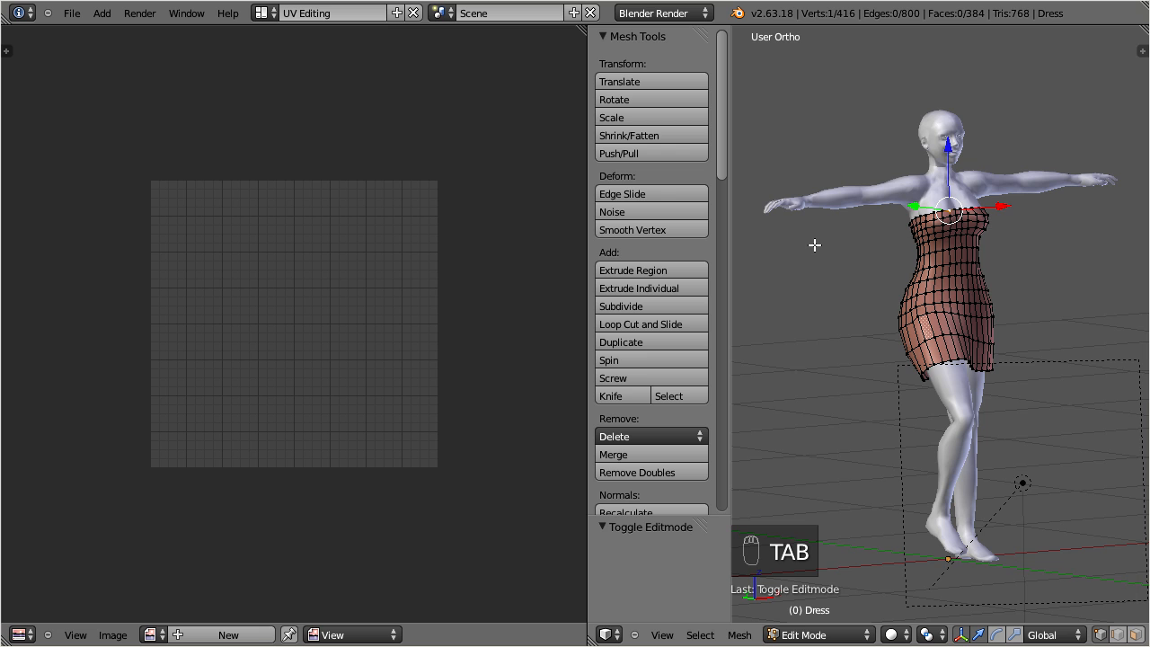
pyautogui.press('a')
pyautogui.press('a')
pyautogui.press('a')
pyautogui.click(1136, 634)
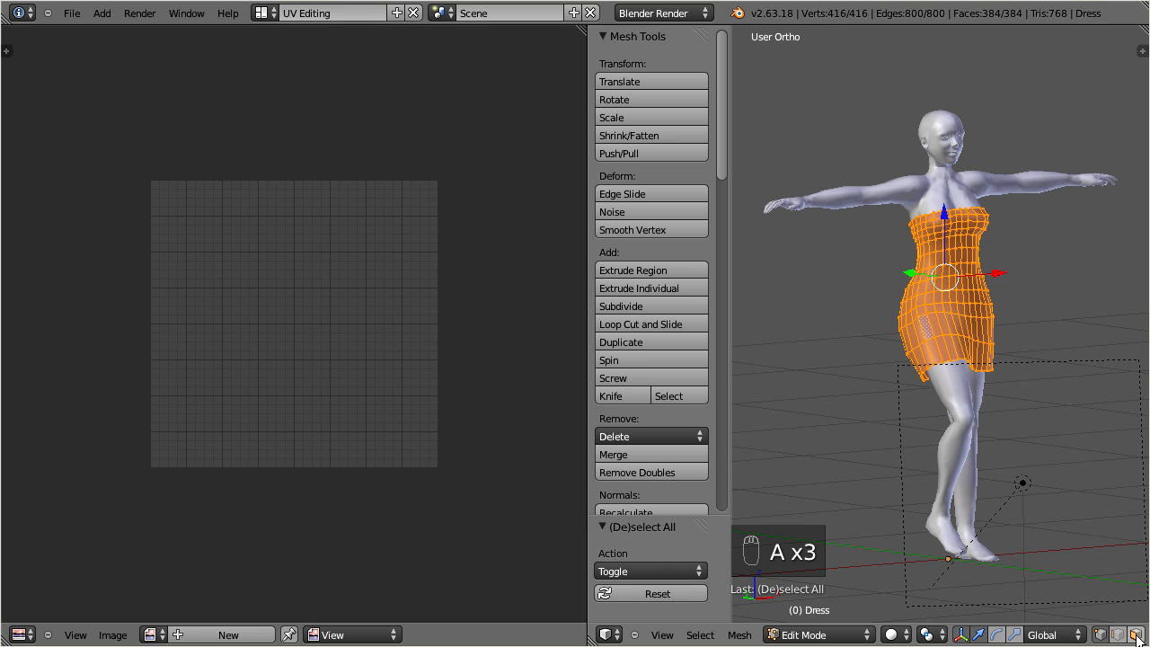
# Step: Unwrap the selected dress faces into a UV map with the standard Unwrap method
pyautogui.click(740, 635)
pyautogui.moveTo(766, 500)
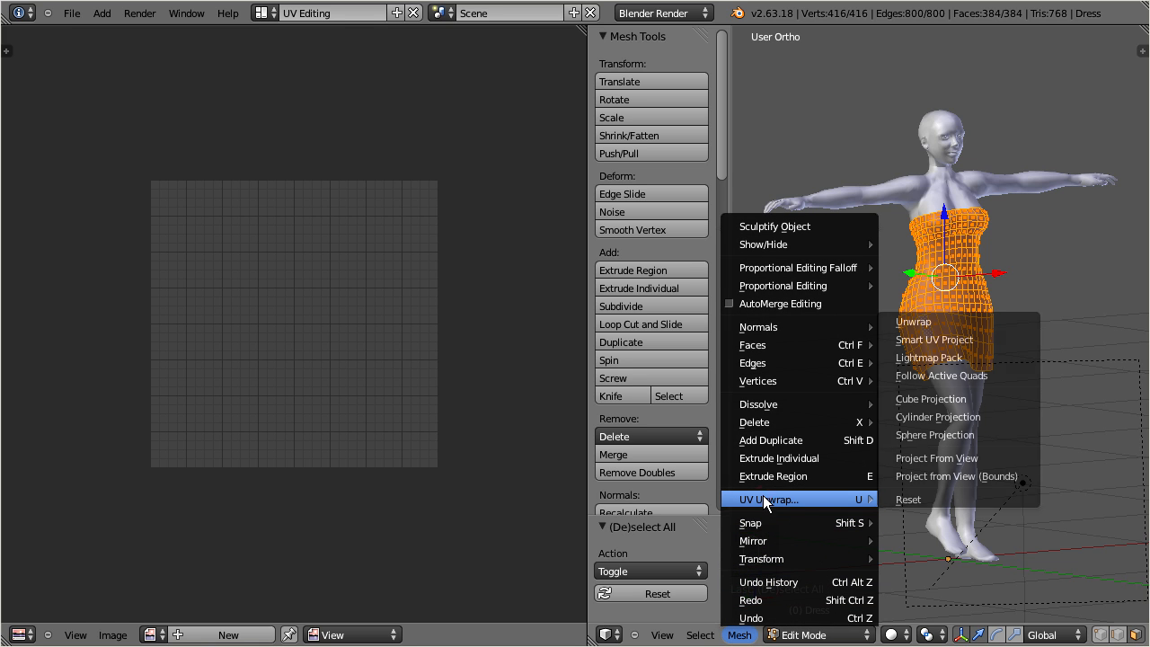
pyautogui.click(926, 321)
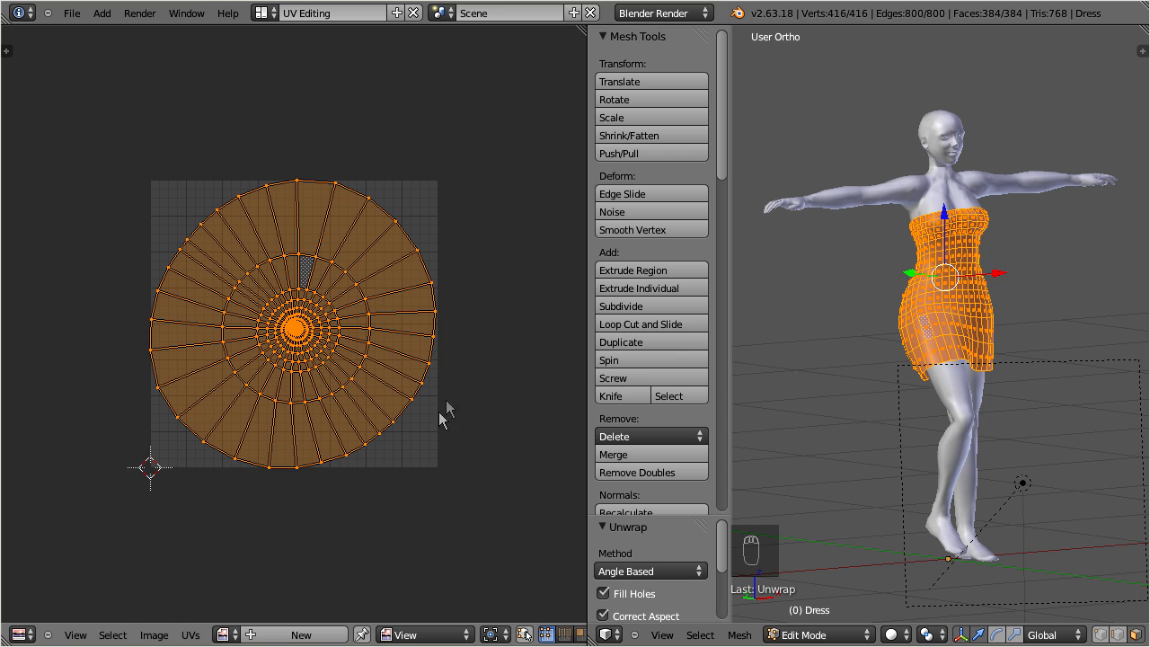
# Step: Set the UV editor to face selection and keep its selection in sync with the dress mesh
pyautogui.scroll(2, 442, 423)
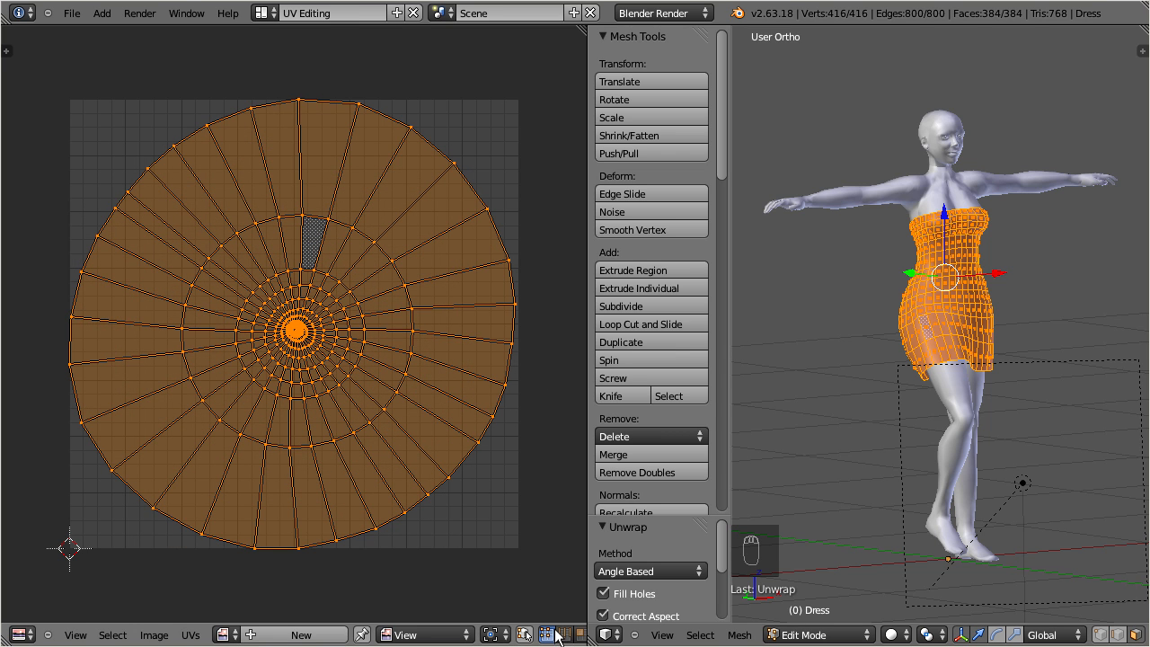
pyautogui.click(581, 635)
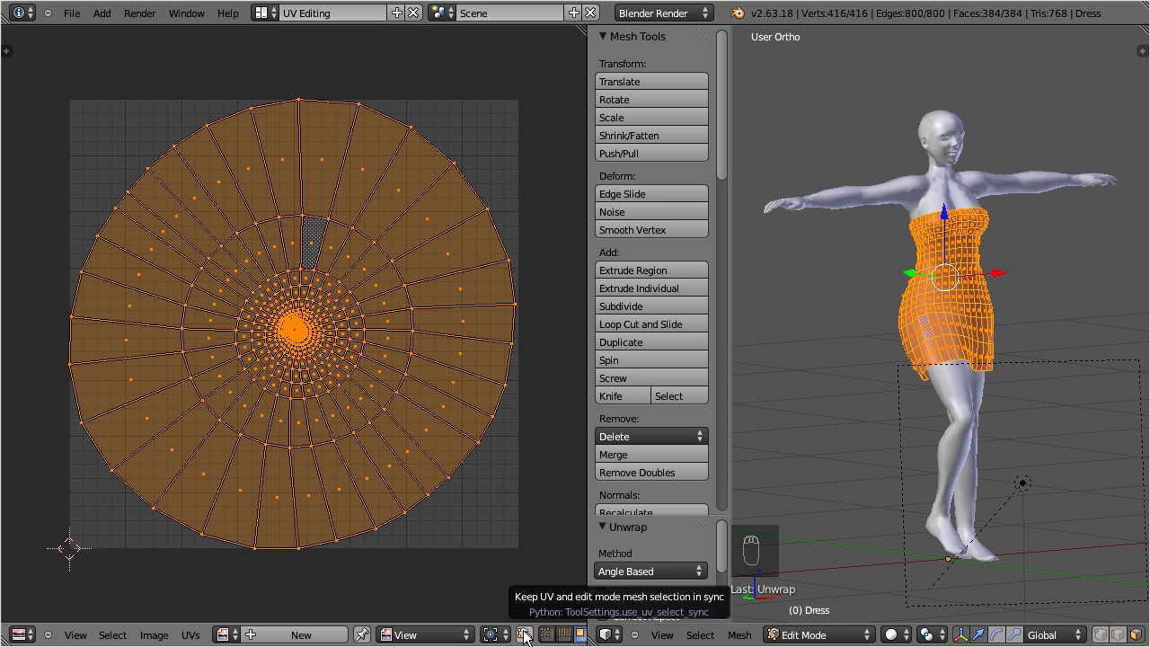
pyautogui.click(524, 634)
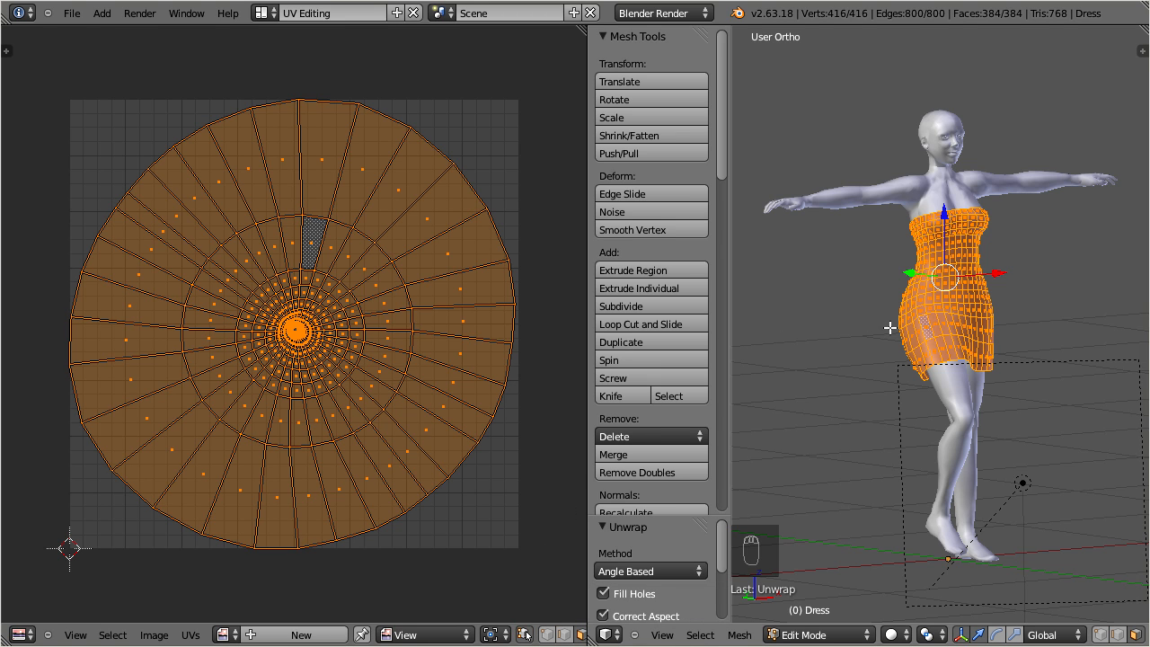
pyautogui.press('KP_Decimal')
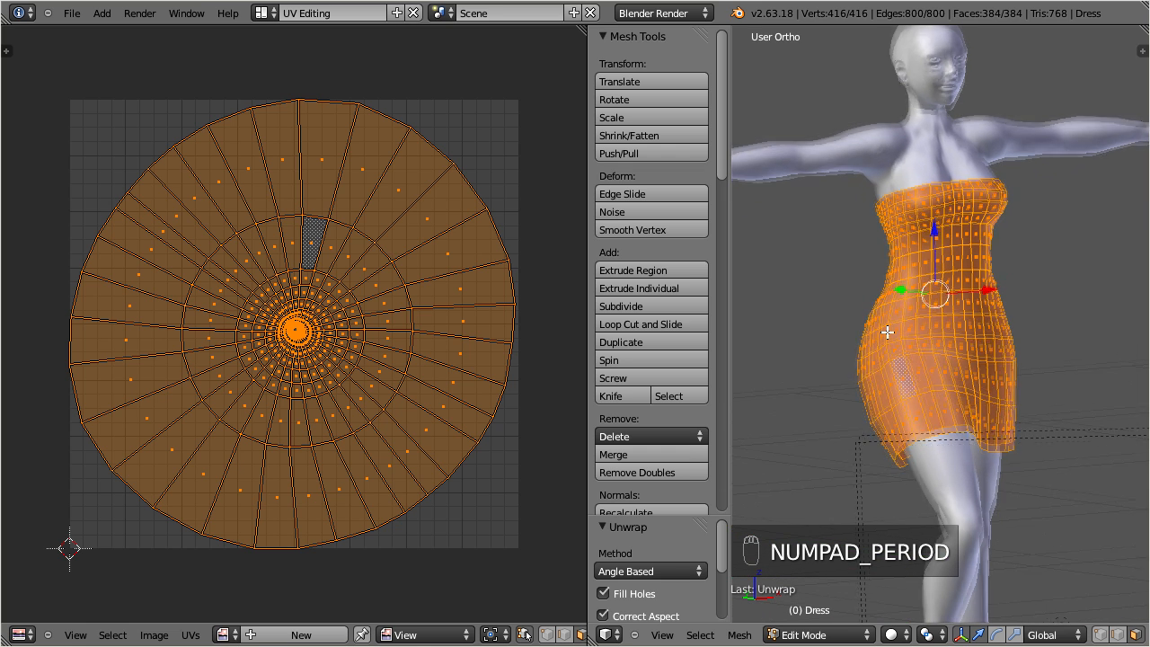
# Step: Select faces along the dress's front hem, plus a block above them, to examine where they lie in the UV map
pyautogui.rightClick(931, 417)
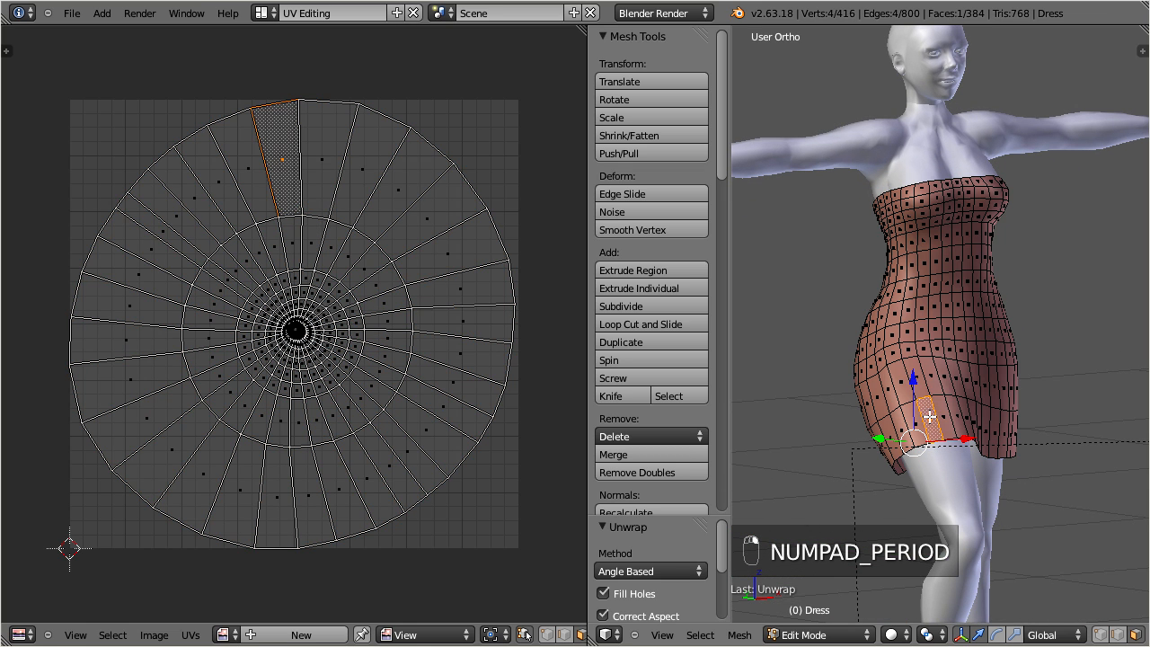
pyautogui.keyDown('shift'); pyautogui.rightClick(951, 411); pyautogui.keyUp('shift')
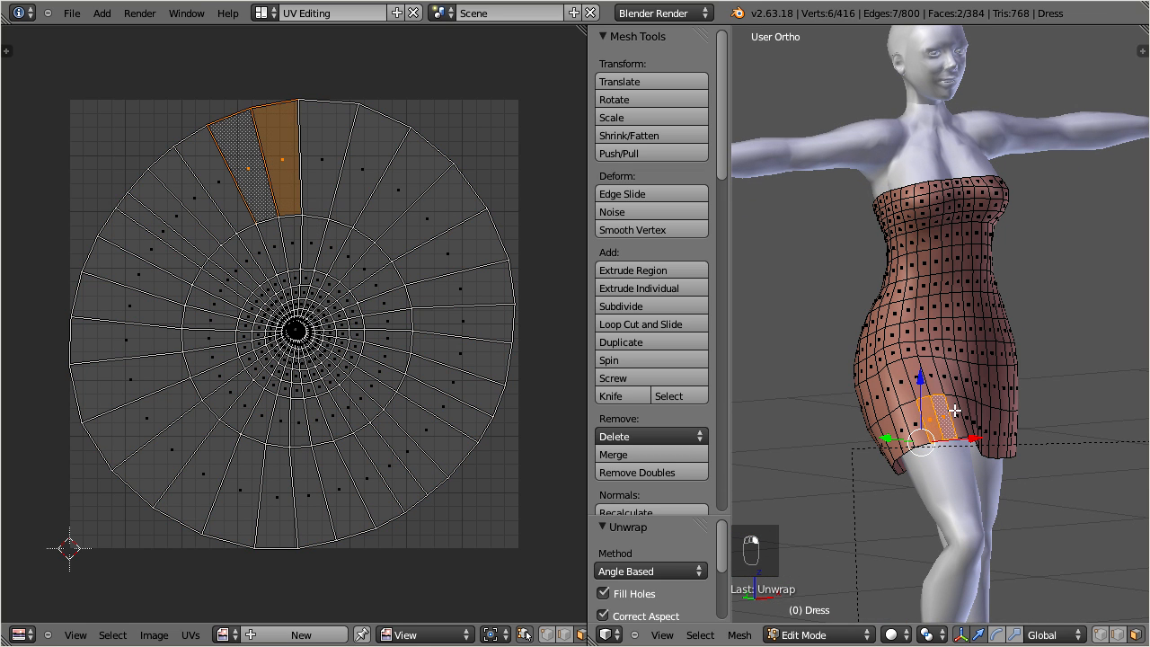
pyautogui.keyDown('shift'); pyautogui.rightClick(962, 414); pyautogui.keyUp('shift')
pyautogui.keyDown('shift'); pyautogui.rightClick(962, 413); pyautogui.keyUp('shift')
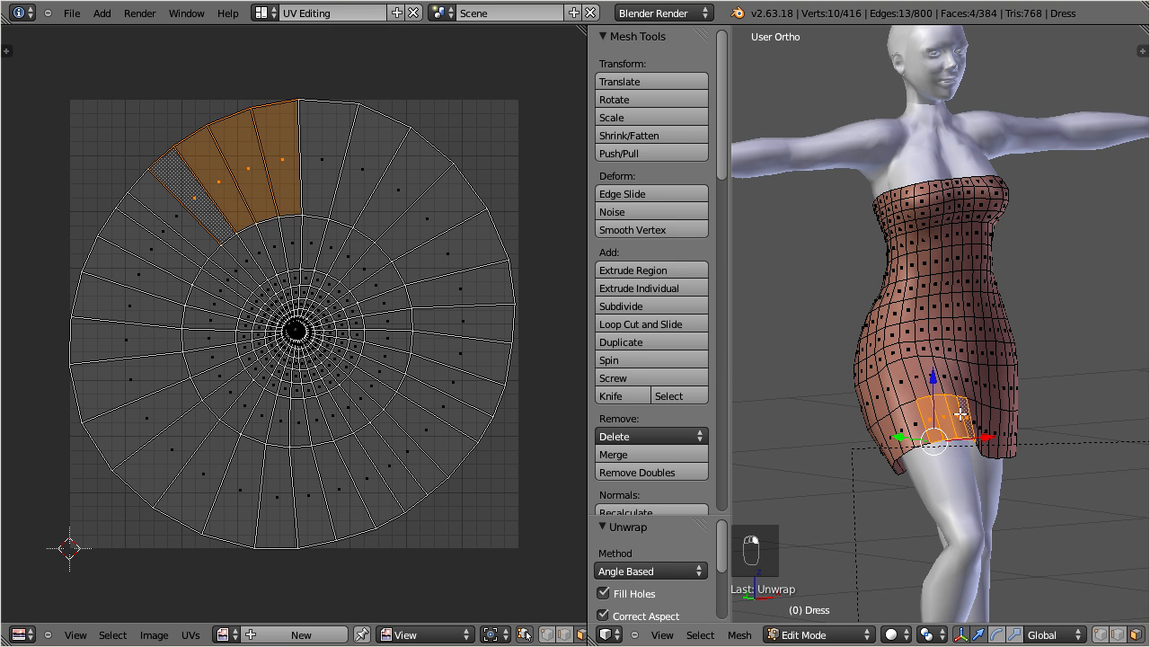
pyautogui.press('b')
pyautogui.moveTo(902, 347); pyautogui.dragTo(960, 411)
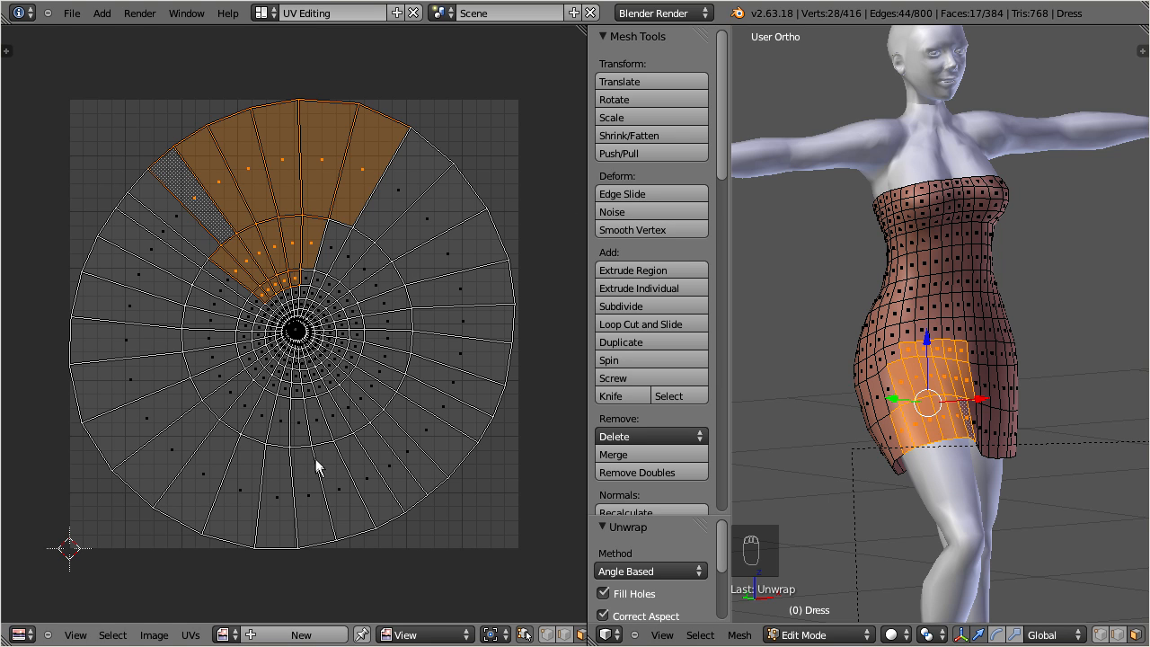
# Step: Select groups of outer-ring faces in the UV map to examine which parts of the dress hem they correspond to
pyautogui.keyDown('shift'); pyautogui.click(340, 496); pyautogui.keyUp('shift')
pyautogui.keyDown('shift'); pyautogui.click(370, 479); pyautogui.keyUp('shift')
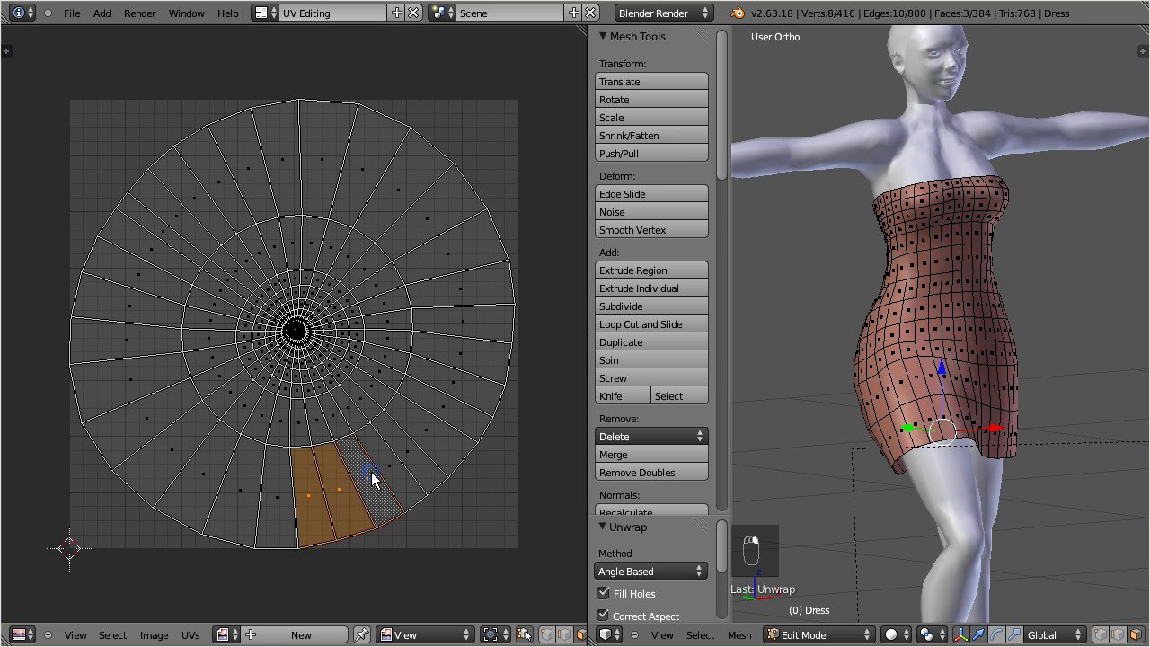
pyautogui.keyDown('shift'); pyautogui.click(129, 288); pyautogui.keyUp('shift')
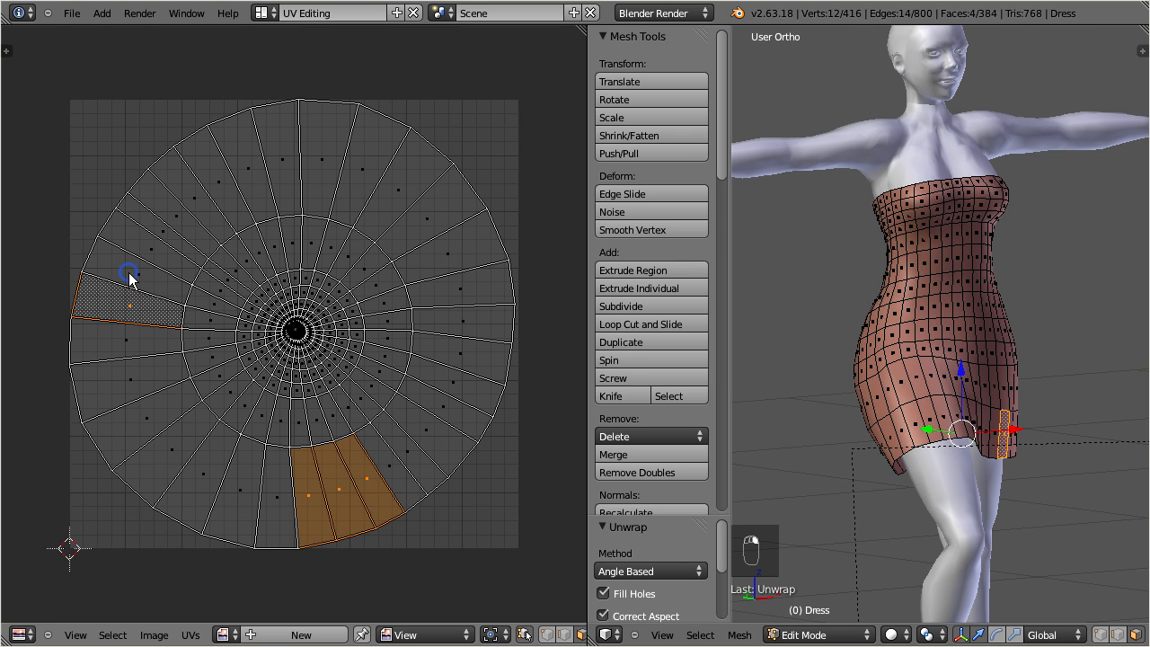
pyautogui.keyDown('shift'); pyautogui.click(128, 278); pyautogui.keyUp('shift')
pyautogui.keyDown('shift'); pyautogui.click(144, 246); pyautogui.keyUp('shift')
pyautogui.keyDown('shift'); pyautogui.click(159, 232); pyautogui.keyUp('shift')
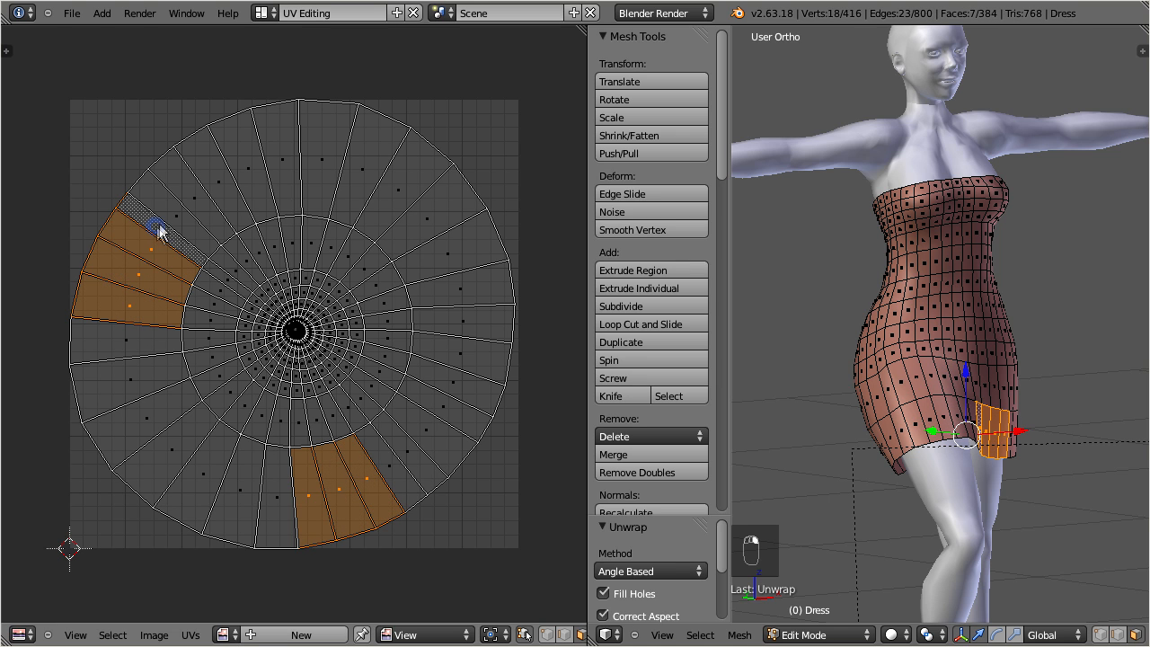
pyautogui.keyDown('shift'); pyautogui.click(171, 221); pyautogui.keyUp('shift')
# Step: Select successive face loops around the UV map's centre hole to examine their size against the dress's bust area
pyautogui.scroll(3, 295, 358)
pyautogui.scroll(4, 295, 358)
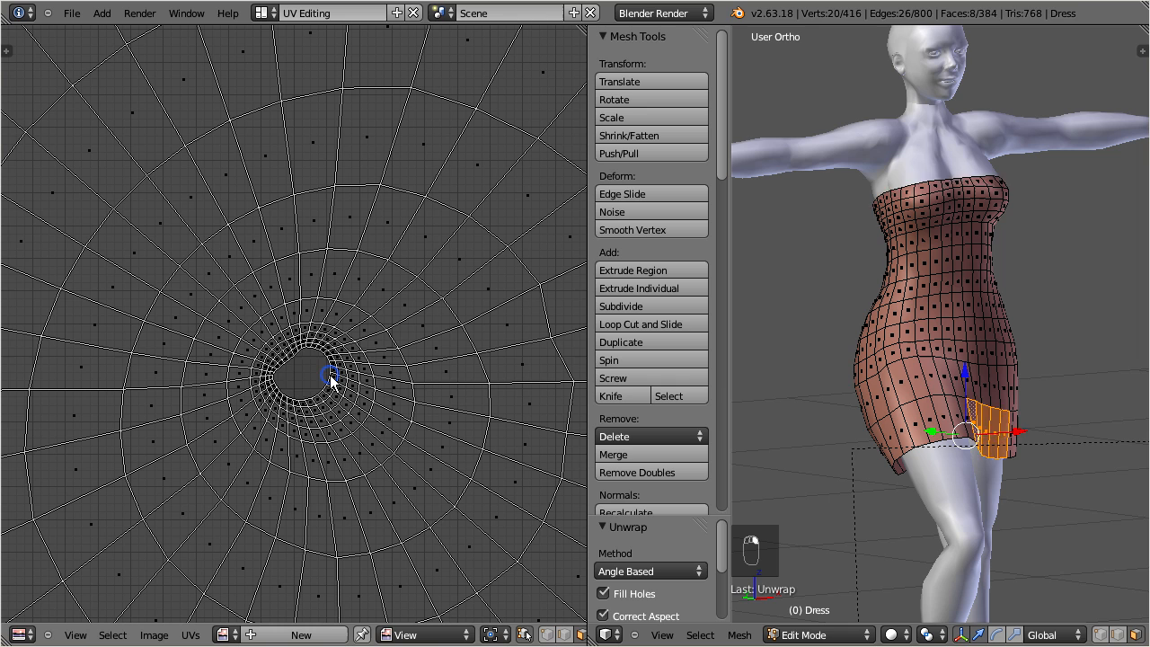
pyautogui.keyDown('alt'); pyautogui.rightClick(330, 376); pyautogui.keyUp('alt')
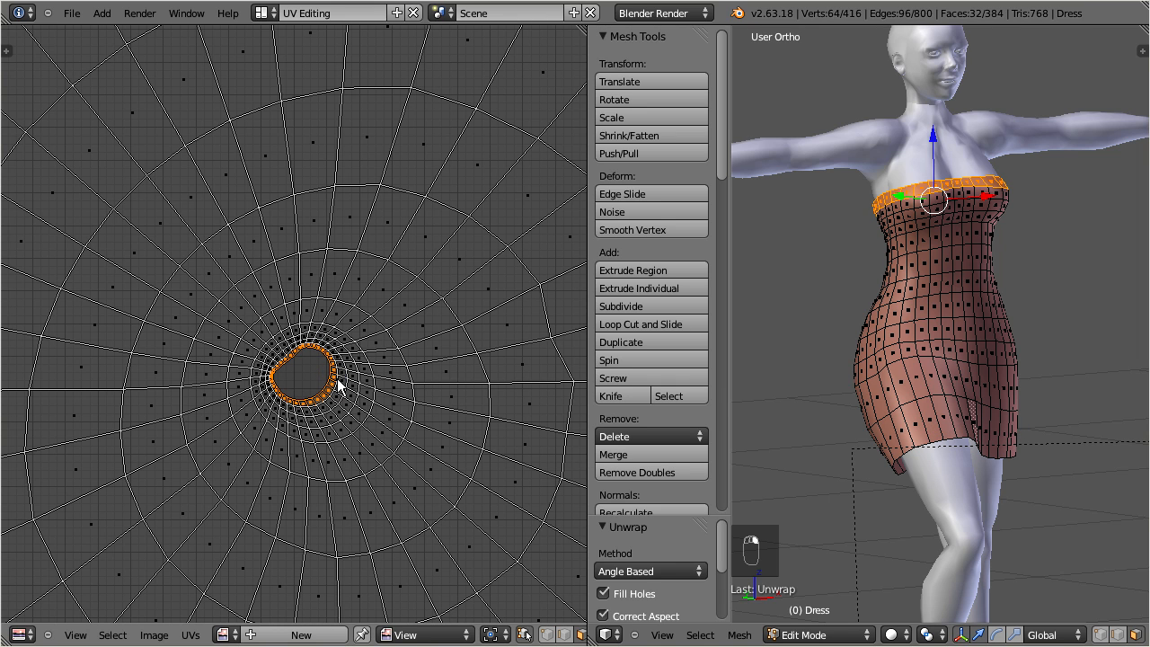
pyautogui.keyDown('alt'); pyautogui.keyDown('shift'); pyautogui.rightClick(342, 388); pyautogui.keyUp('shift'); pyautogui.keyUp('alt')
pyautogui.keyDown('alt'); pyautogui.rightClick(347, 384); pyautogui.keyUp('alt')
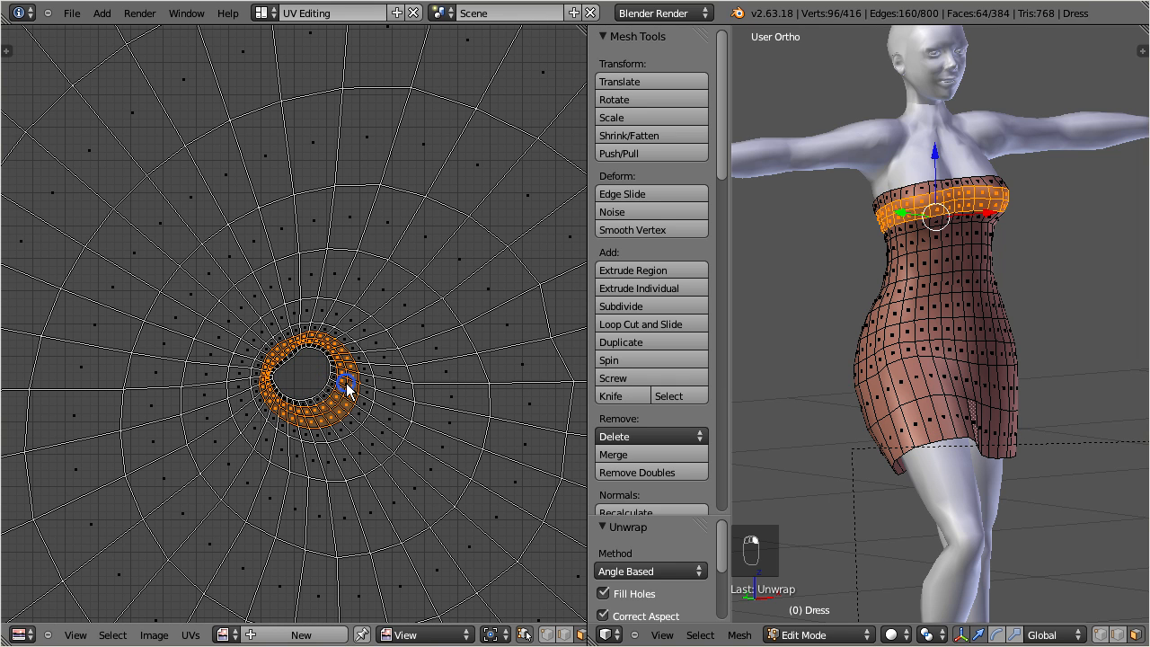
pyautogui.keyDown('alt'); pyautogui.rightClick(359, 395); pyautogui.keyUp('alt')
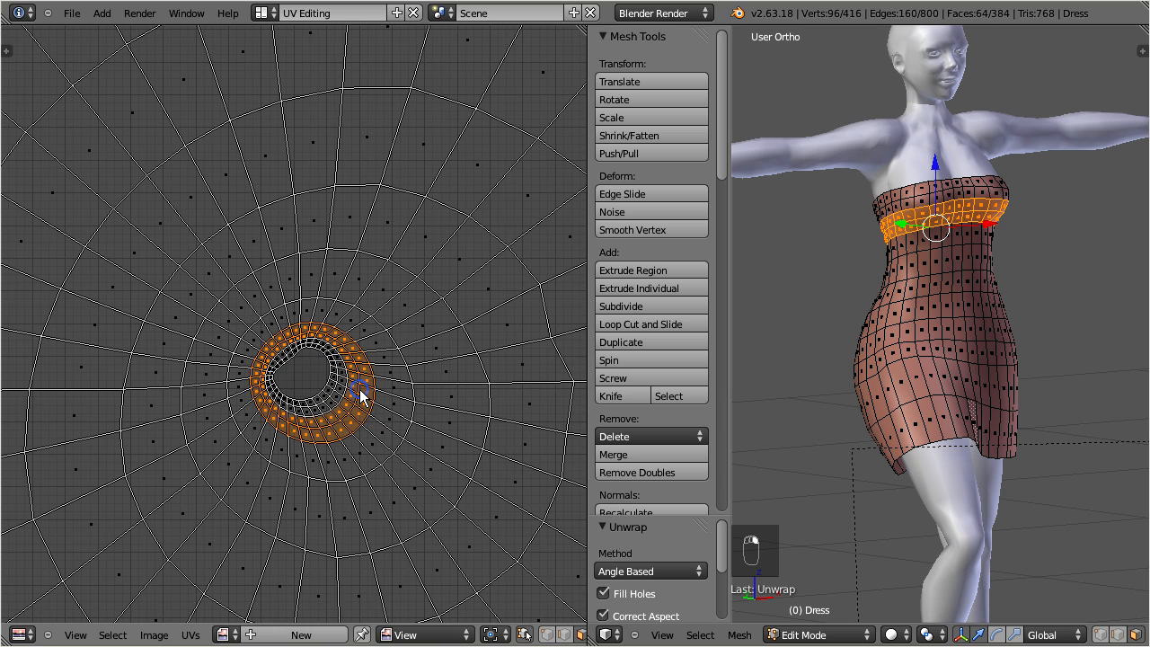
pyautogui.keyDown('alt'); pyautogui.rightClick(376, 401); pyautogui.keyUp('alt')
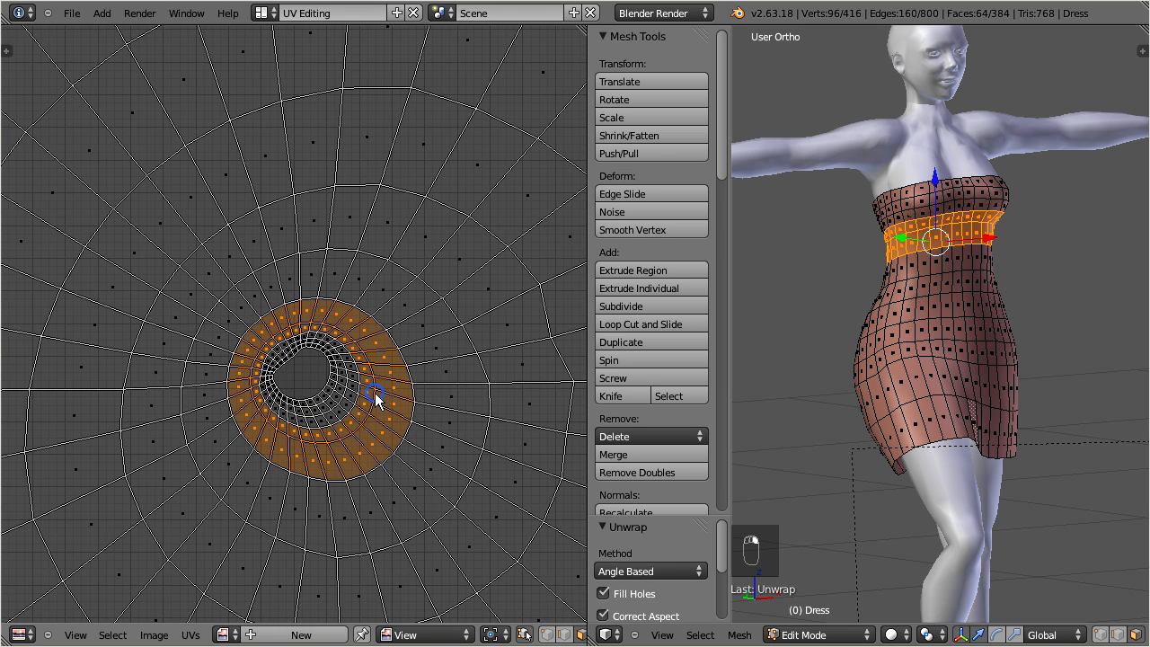
pyautogui.scroll(-10, 376, 401)
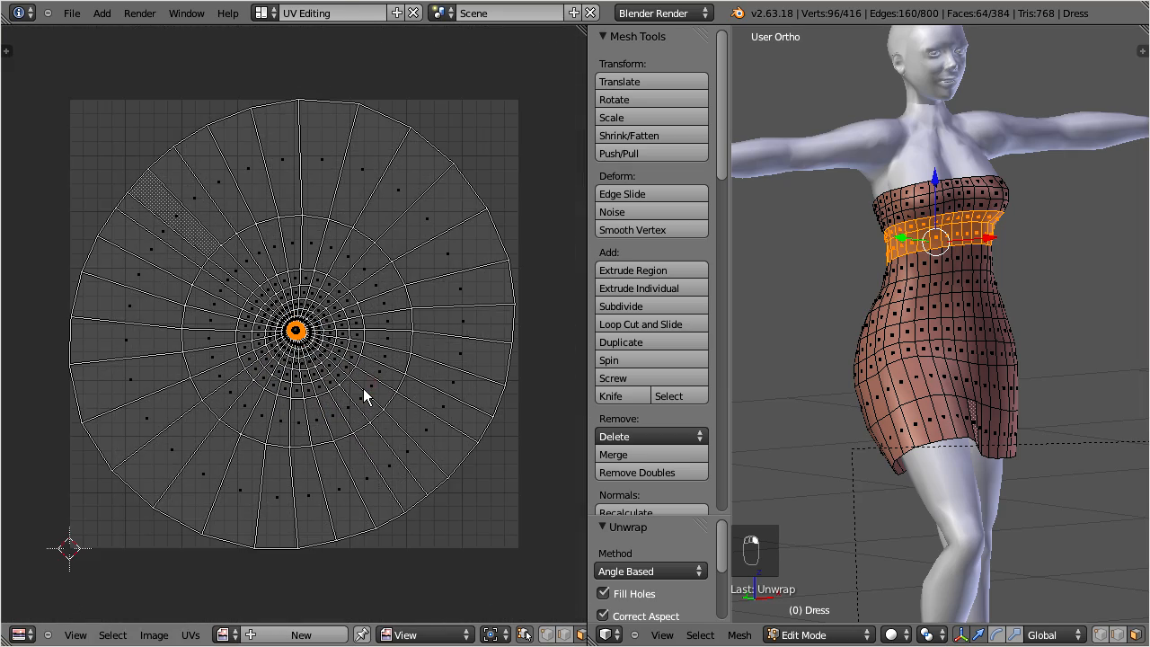
pyautogui.scroll(-1, 364, 394)
pyautogui.scroll(1, 364, 393)
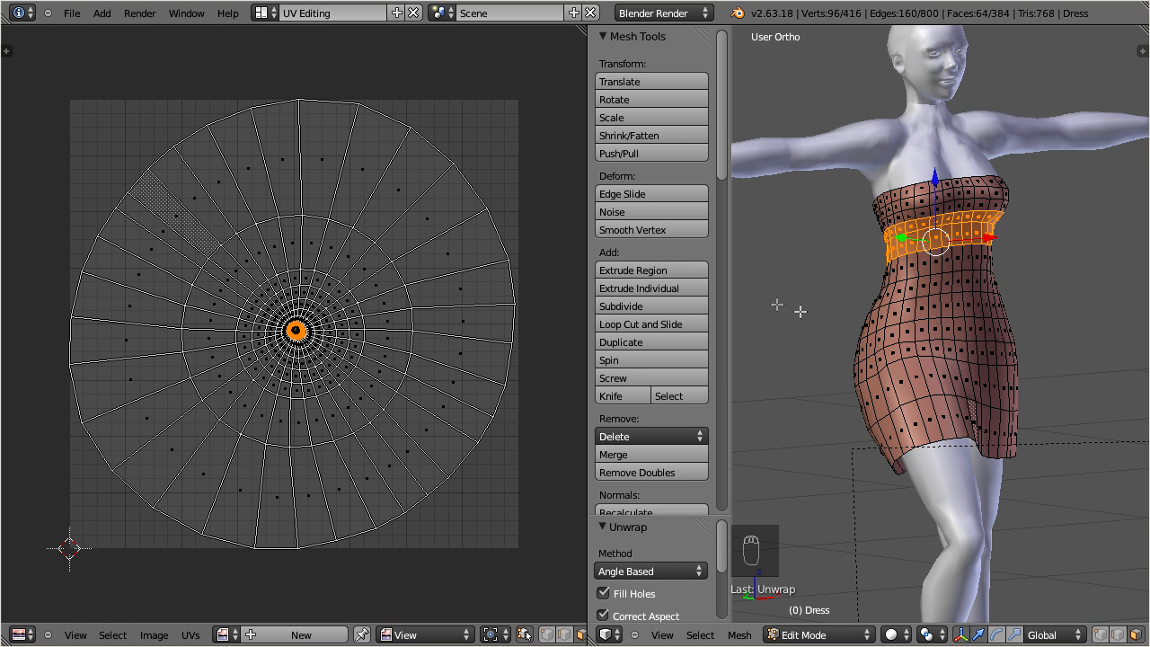
# Step: Switch the dress mesh to edge selection and mark the vertical edge loop down its centre back as a seam
pyautogui.click(1120, 636)
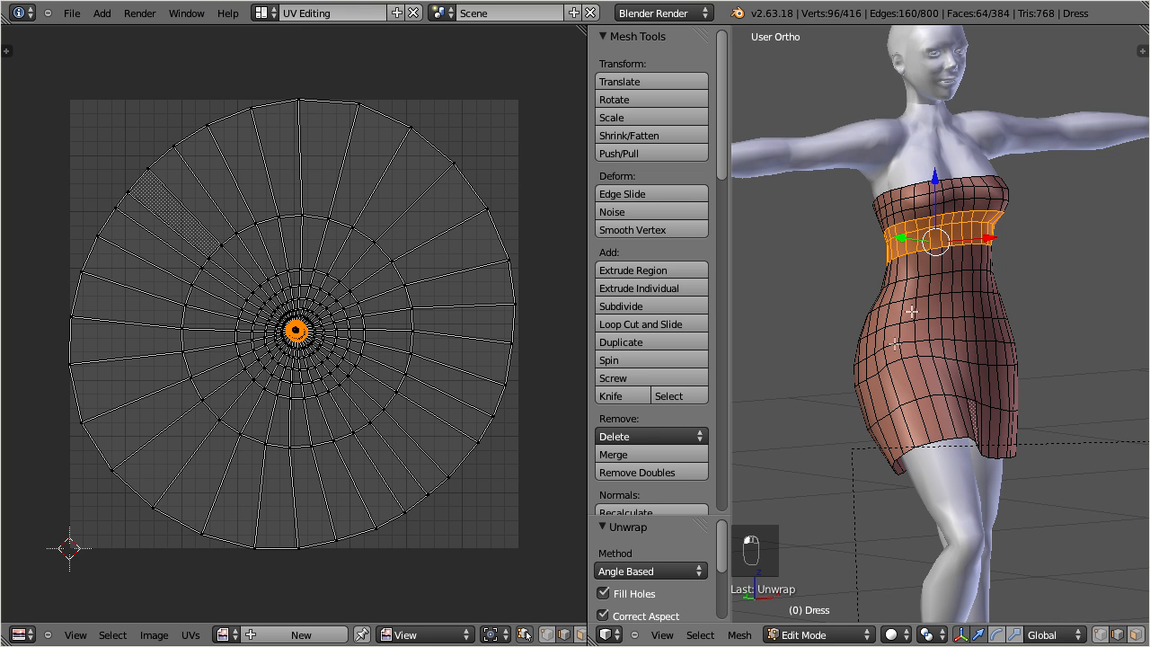
pyautogui.moveTo(915, 243); pyautogui.dragTo(1127, 241, button='middle')
pyautogui.scroll(3, 1006, 327)
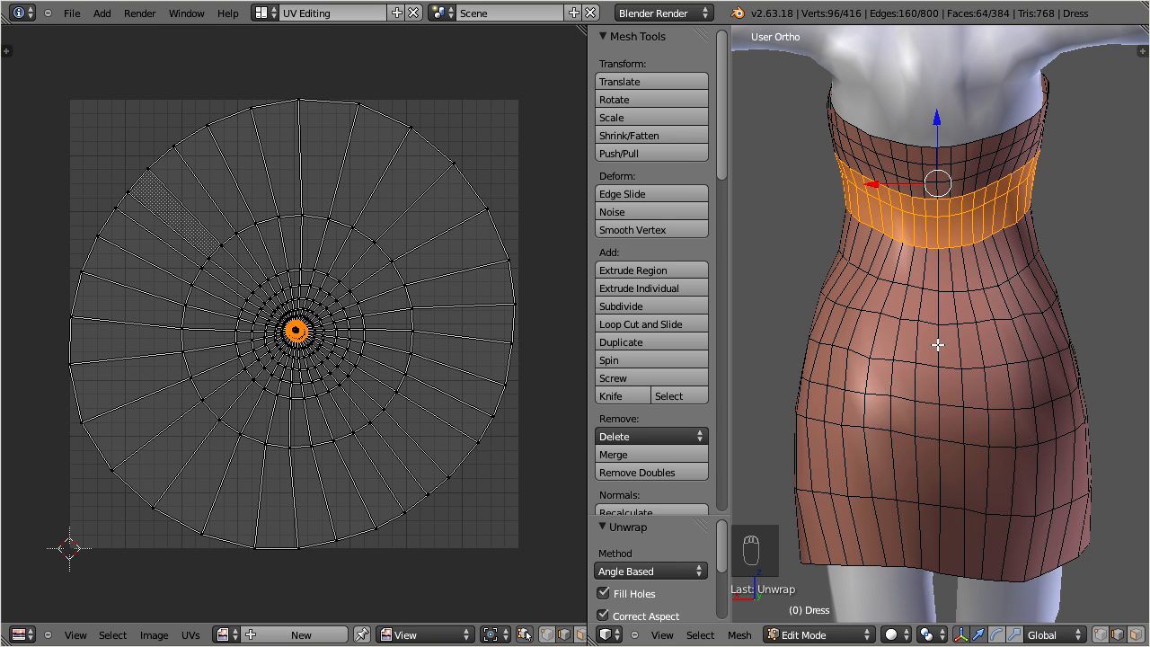
pyautogui.keyDown('alt'); pyautogui.rightClick(937, 344); pyautogui.keyUp('alt')
pyautogui.moveTo(938, 345); pyautogui.dragTo(1037, 337, button='middle')
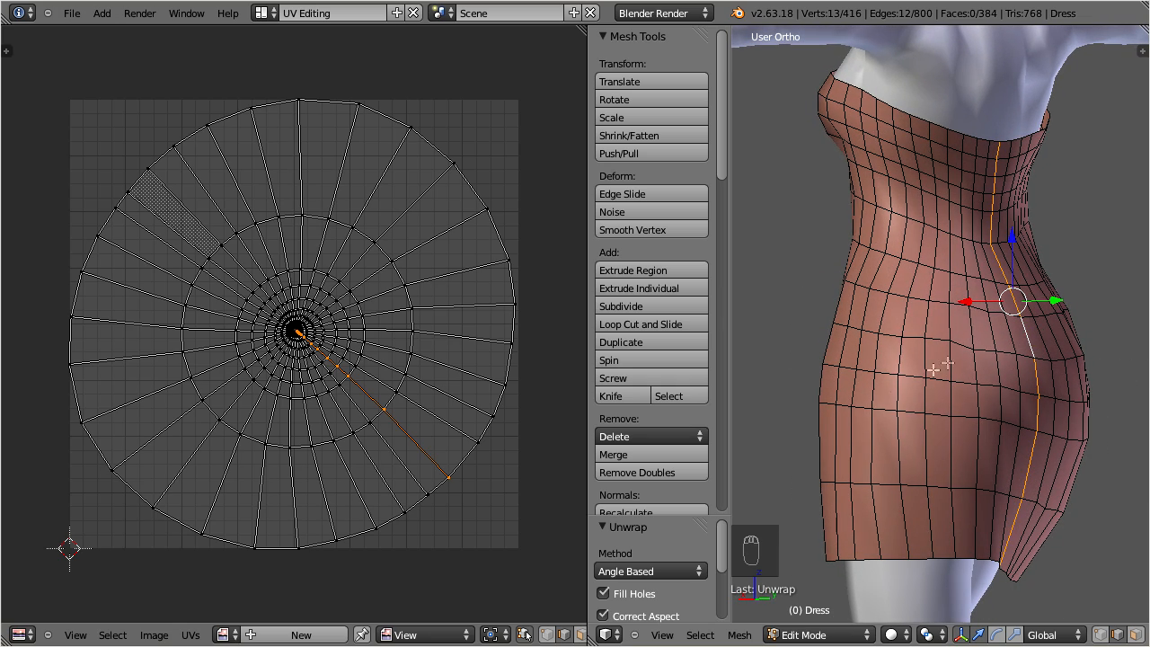
pyautogui.click(737, 635)
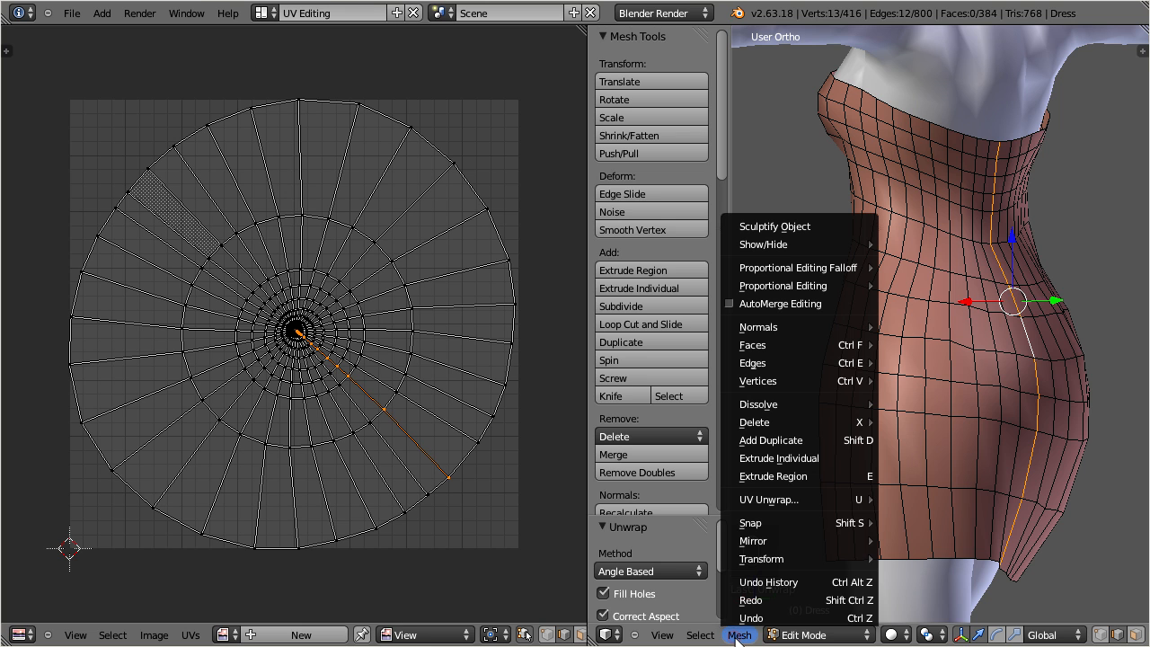
pyautogui.moveTo(789, 365)
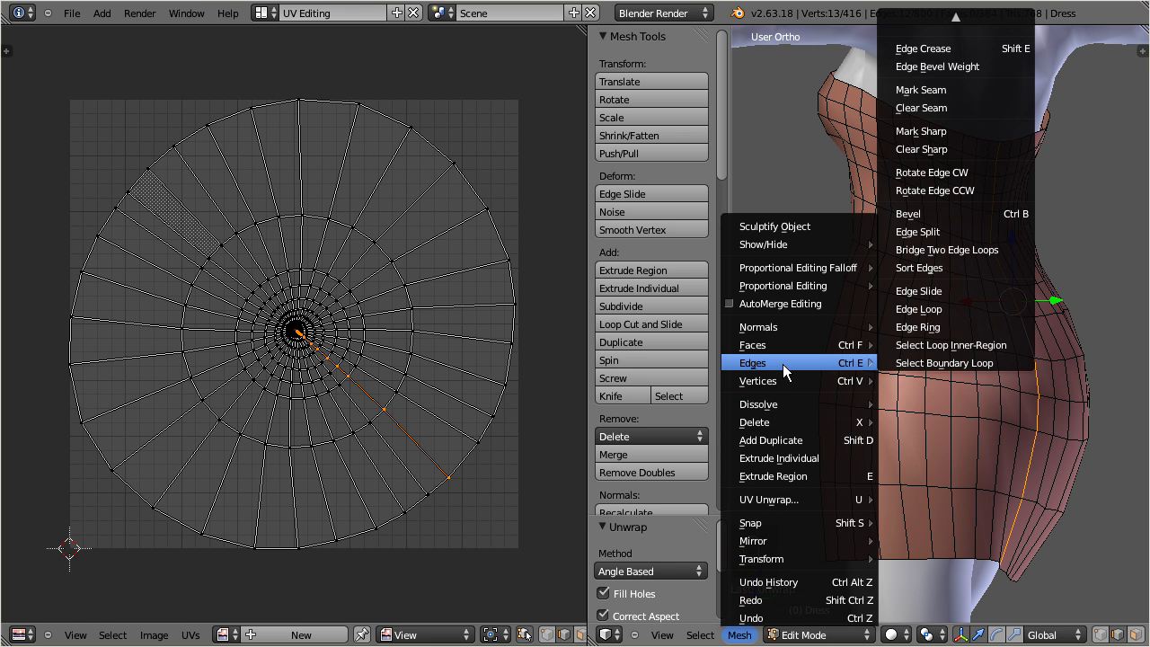
pyautogui.click(976, 93)
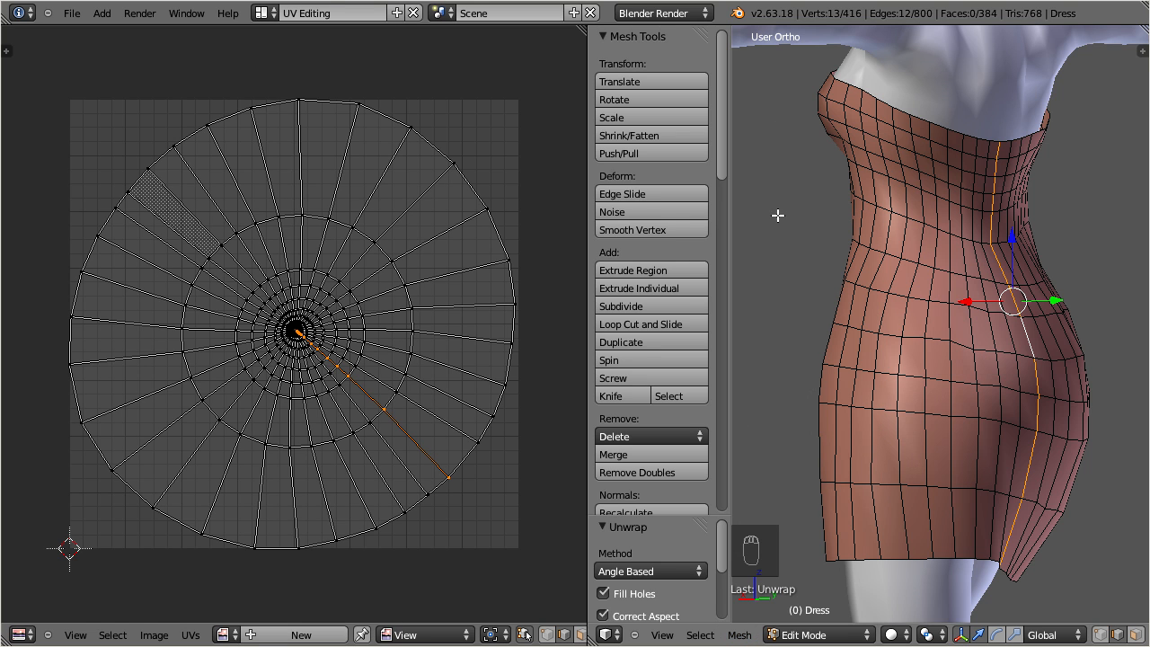
pyautogui.hotkey('ctrl', 'e')
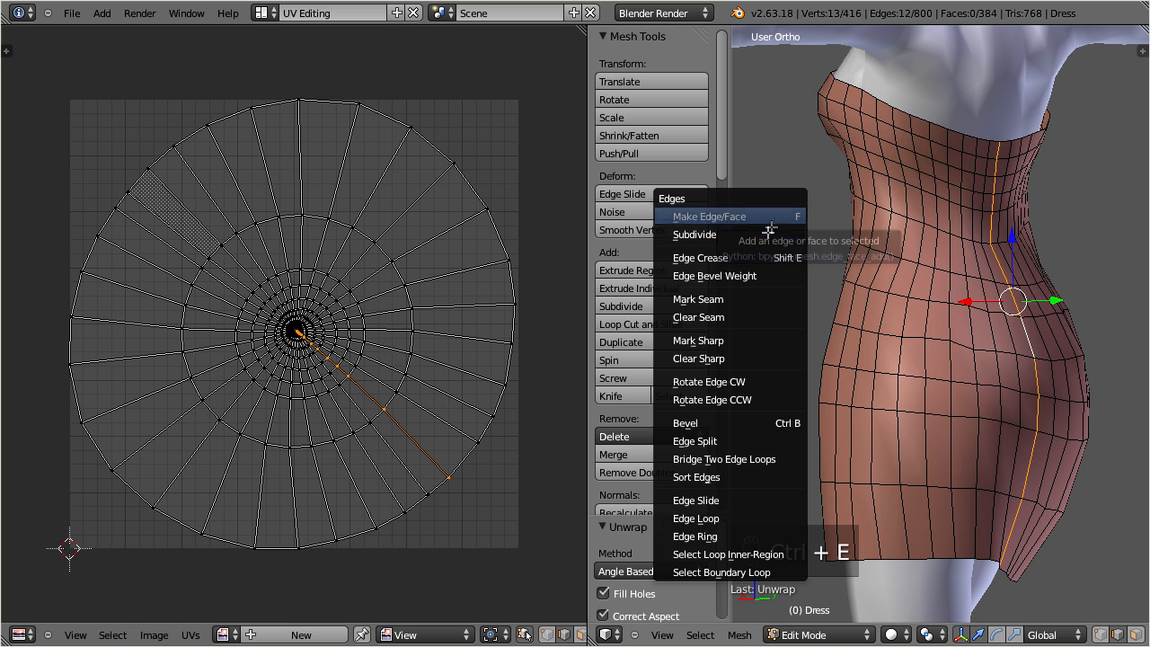
pyautogui.click(751, 299)
pyautogui.scroll(1, 1034, 398)
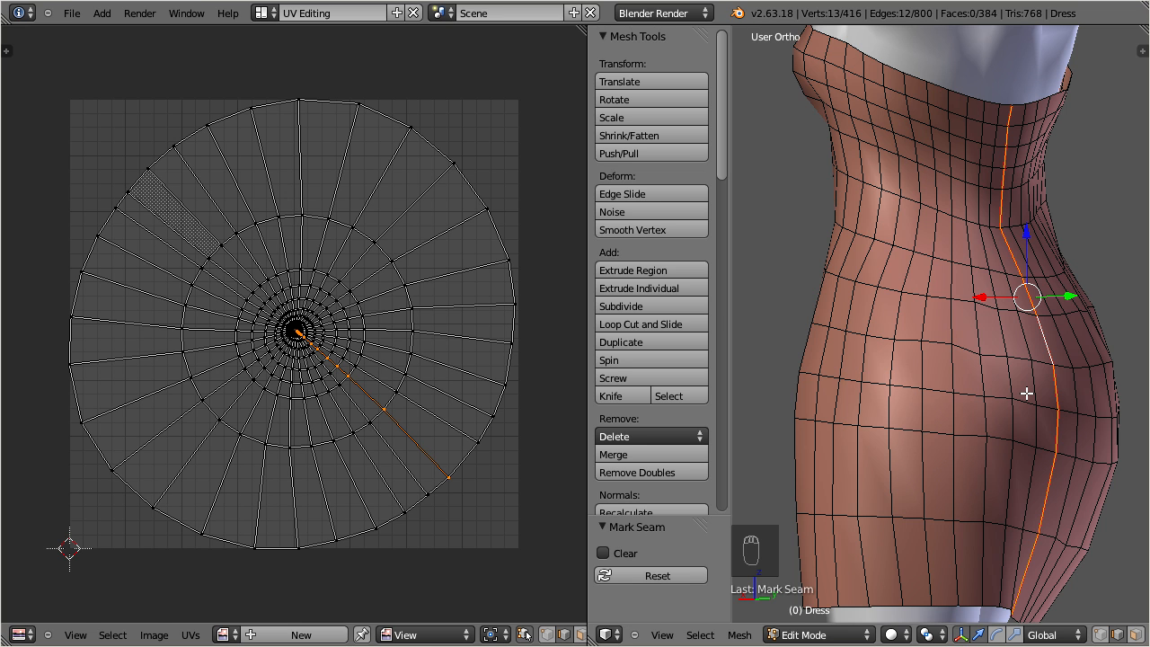
# Step: Select the whole dress mesh and unwrap it again with the standard Unwrap method
pyautogui.press('a')
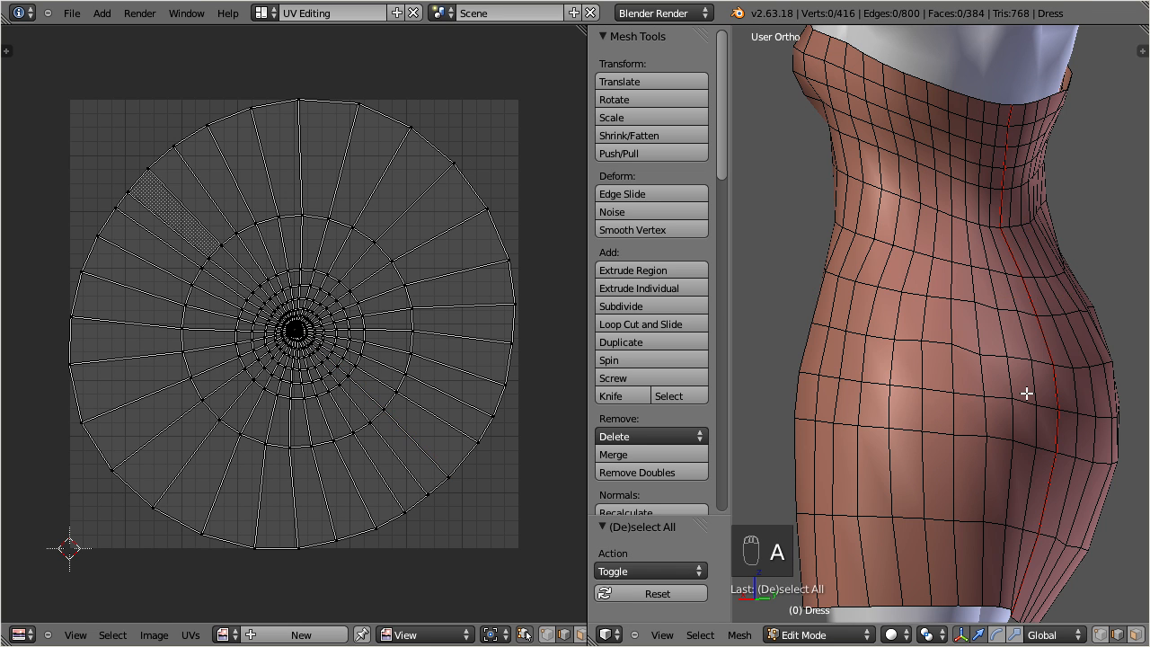
pyautogui.press('a')
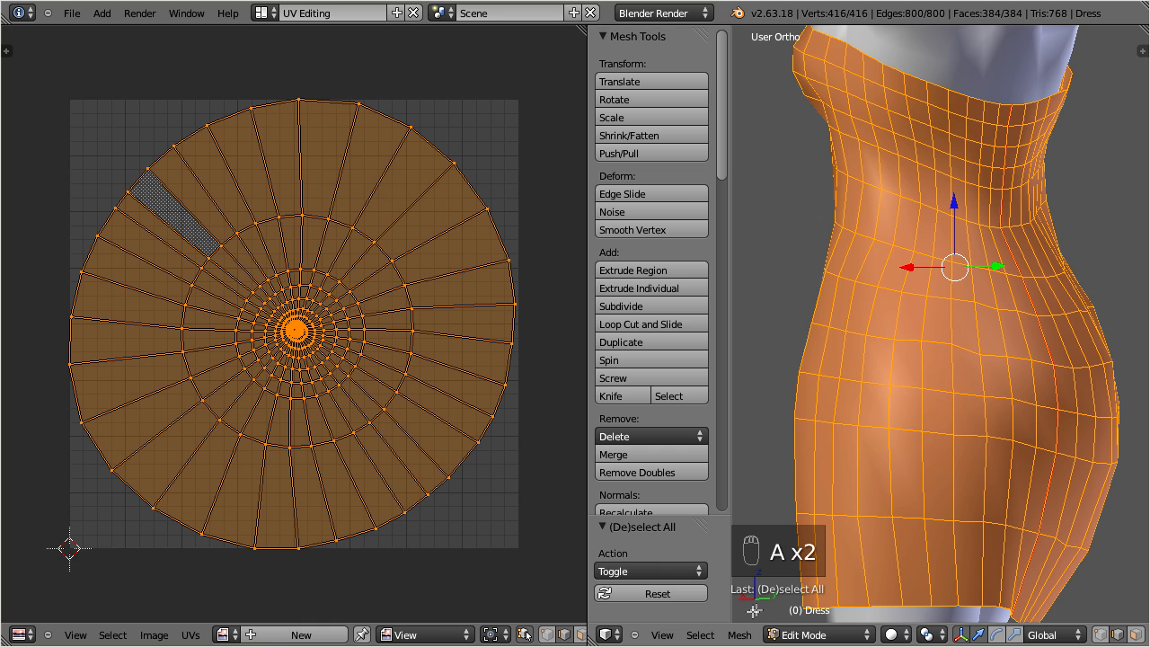
pyautogui.click(740, 634)
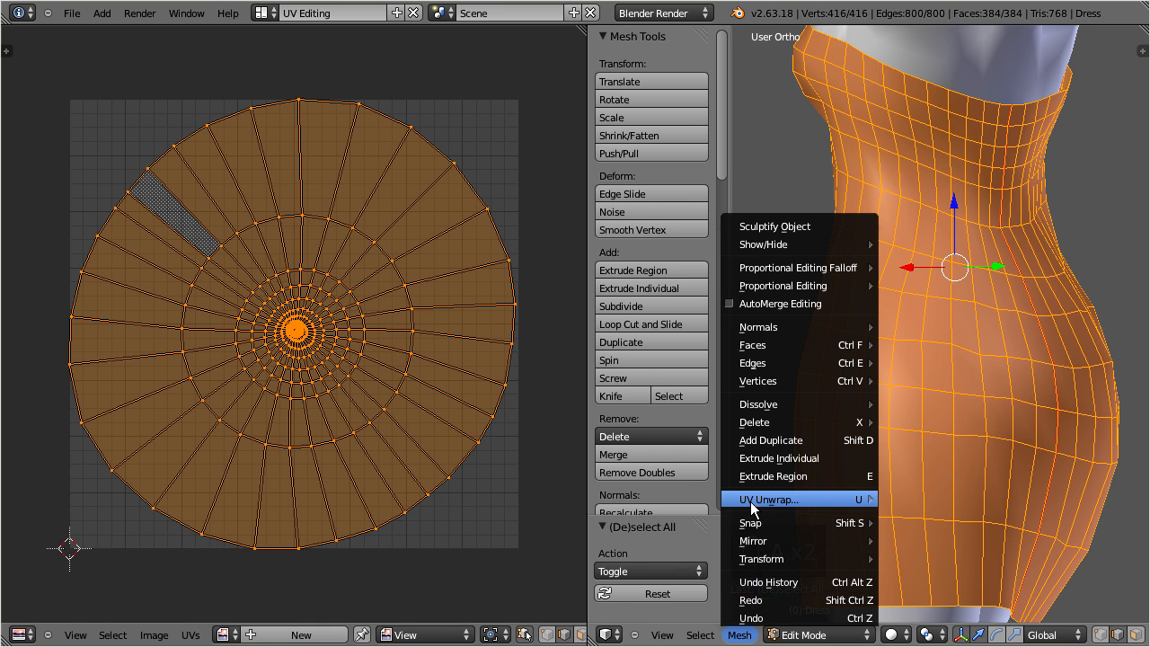
pyautogui.moveTo(751, 500)
pyautogui.click(915, 322)
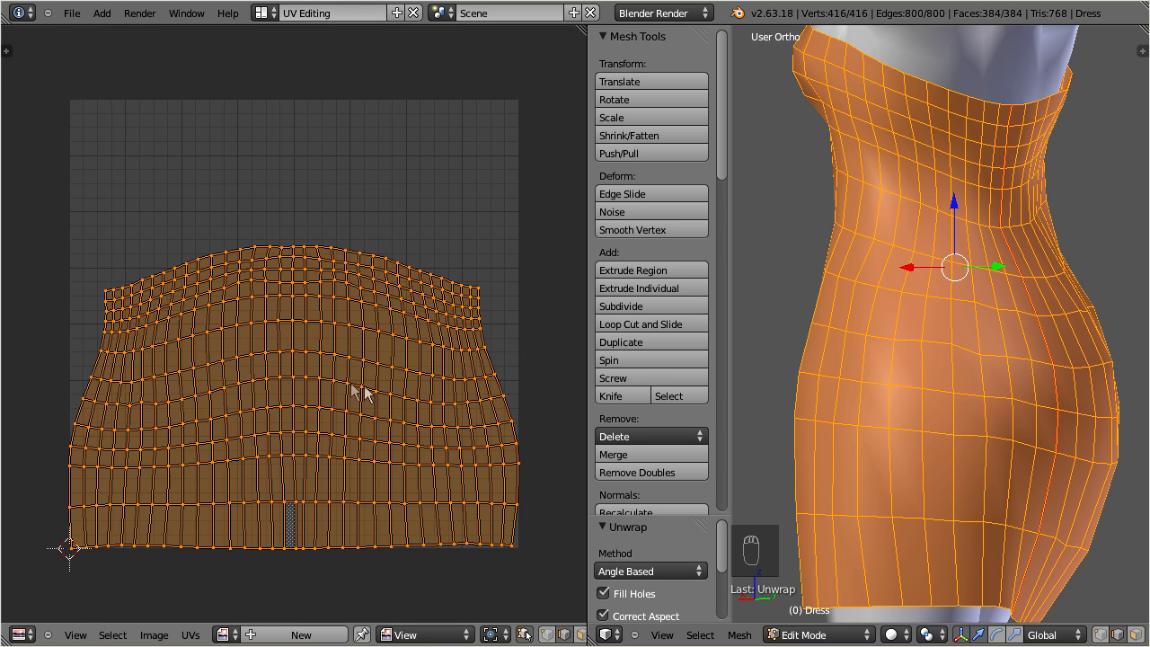
# Step: Select the centre-back edge loop of the dress and clear its seam
pyautogui.keyDown('alt'); pyautogui.rightClick(1042, 336); pyautogui.keyUp('alt')
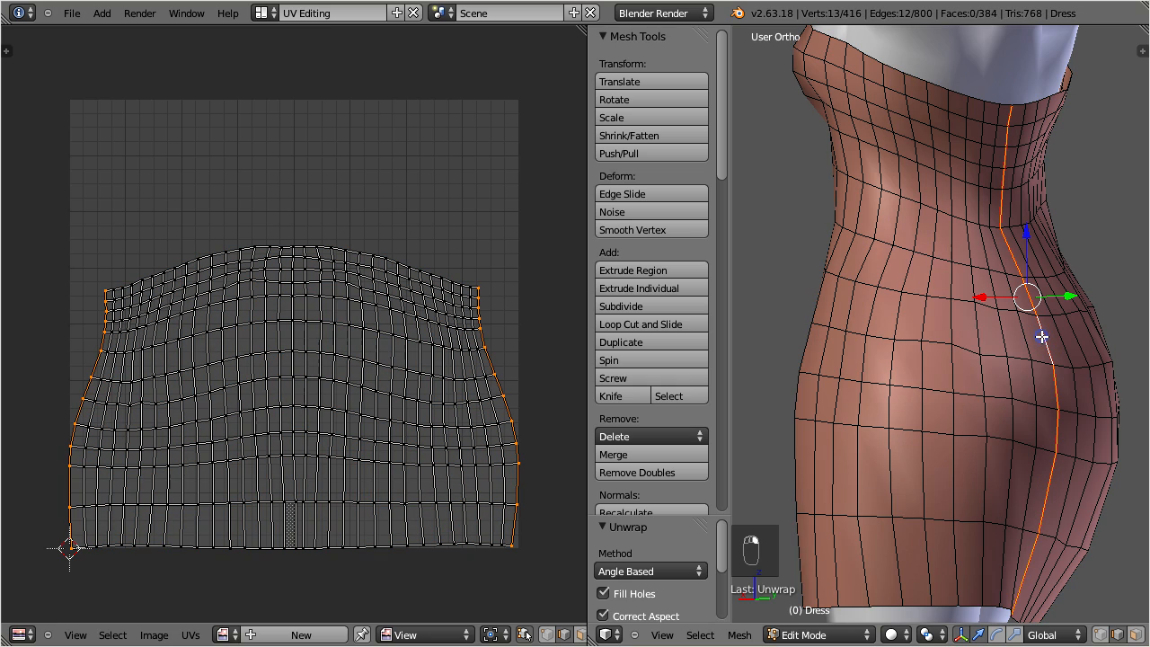
pyautogui.moveTo(899, 407); pyautogui.dragTo(793, 388, button='middle')
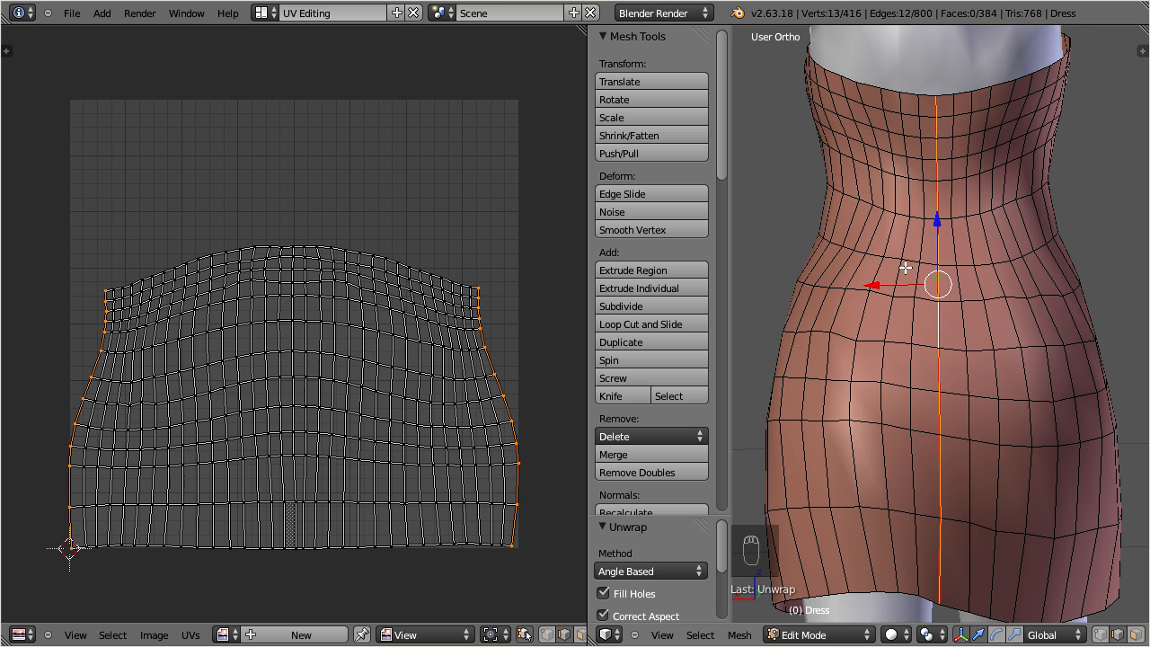
pyautogui.hotkey('ctrl', 'e')
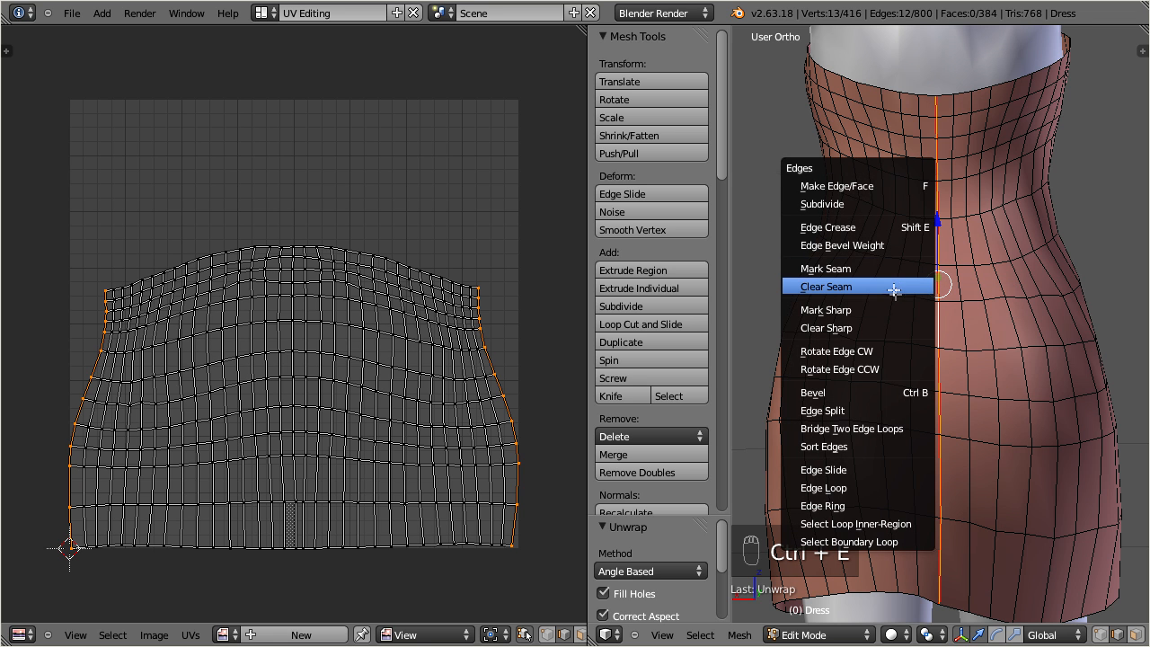
pyautogui.click(891, 287)
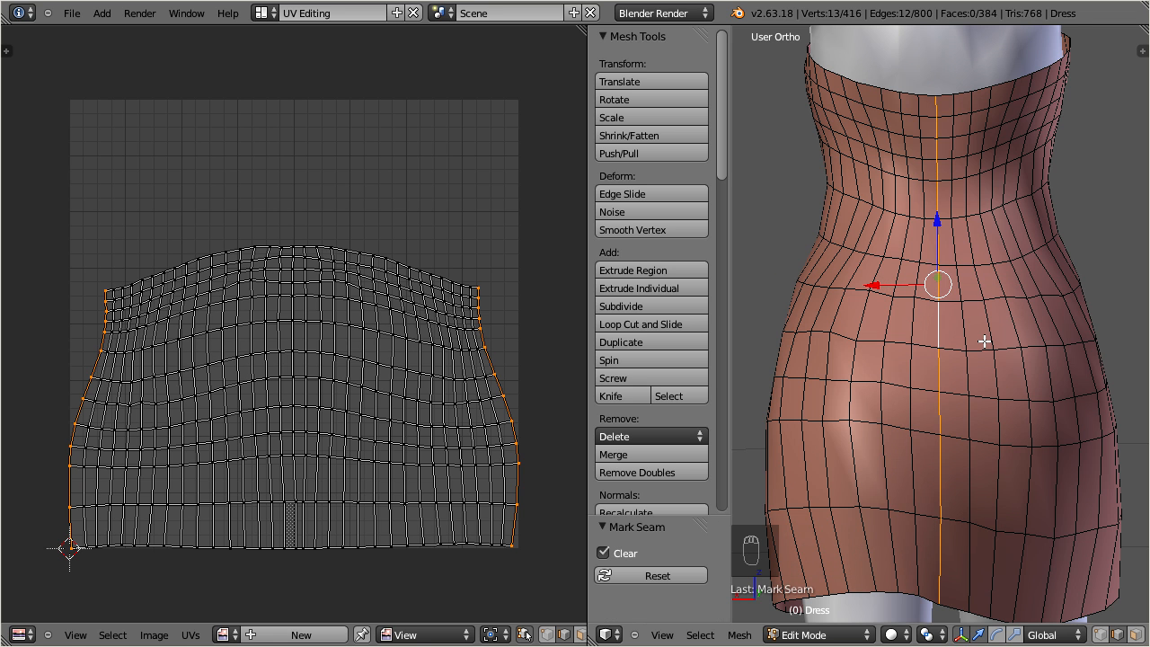
# Step: Select the vertical edge loops down both sides of the dress and mark them as seams
pyautogui.moveTo(985, 342); pyautogui.dragTo(913, 336, button='middle')
pyautogui.moveTo(943, 383); pyautogui.dragTo(919, 406, button='middle')
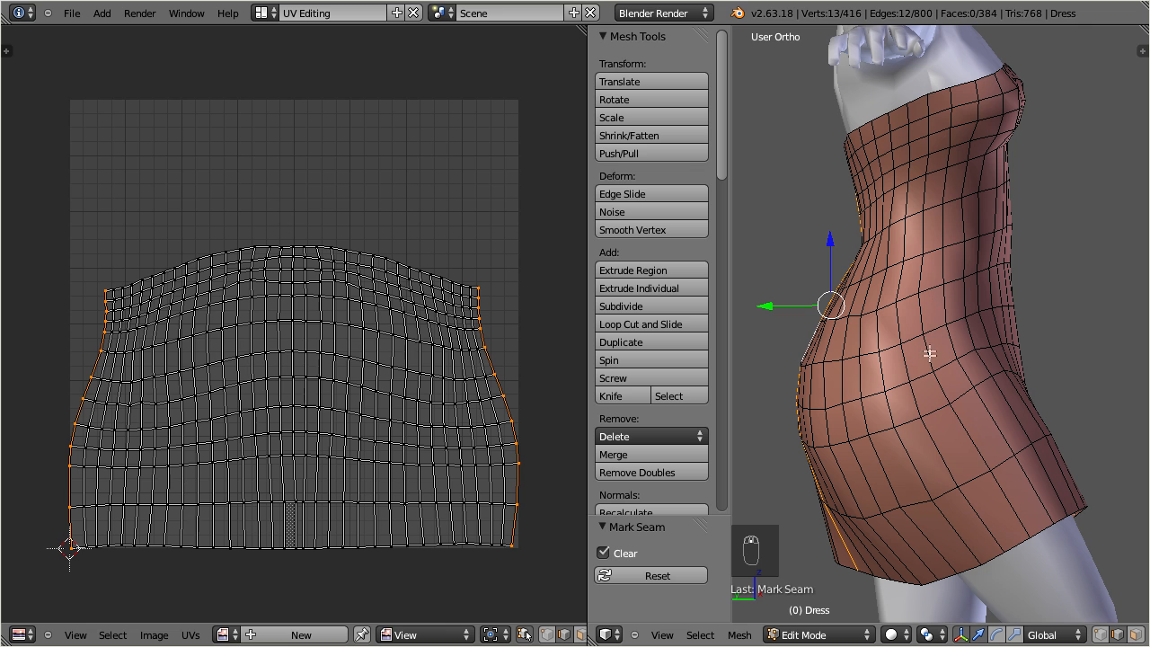
pyautogui.keyDown('alt'); pyautogui.rightClick(971, 439); pyautogui.keyUp('alt')
pyautogui.moveTo(876, 260); pyautogui.dragTo(1052, 274, button='middle')
pyautogui.moveTo(955, 289); pyautogui.dragTo(1105, 306, button='middle')
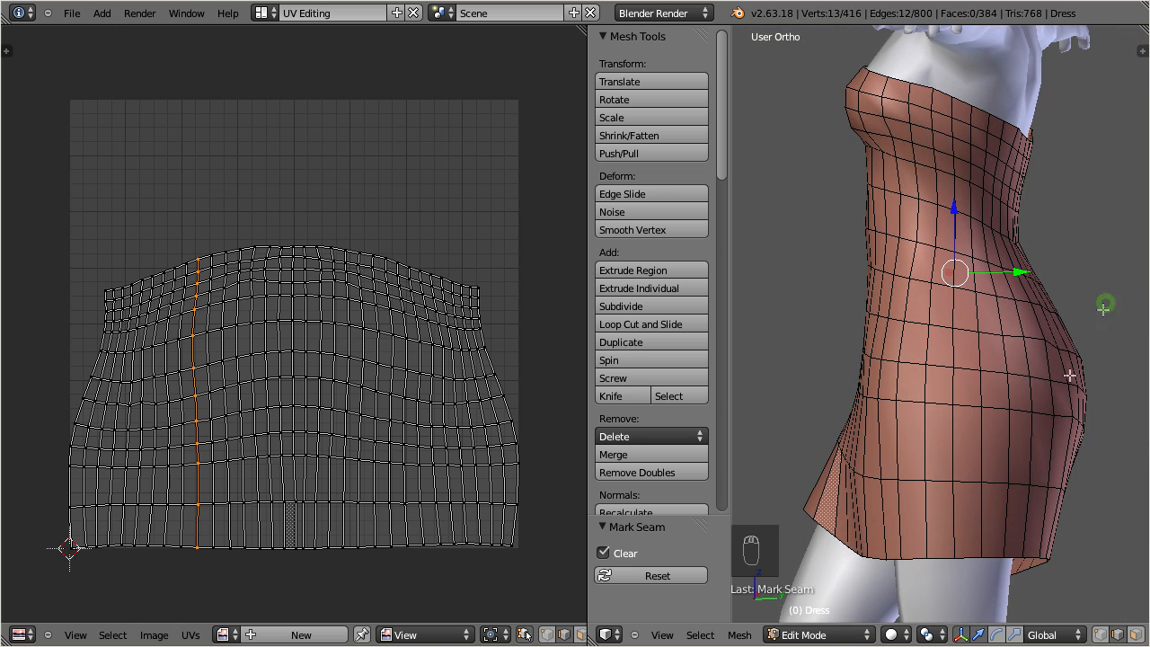
pyautogui.keyDown('alt'); pyautogui.keyDown('shift'); pyautogui.rightClick(953, 522); pyautogui.keyUp('shift'); pyautogui.keyUp('alt')
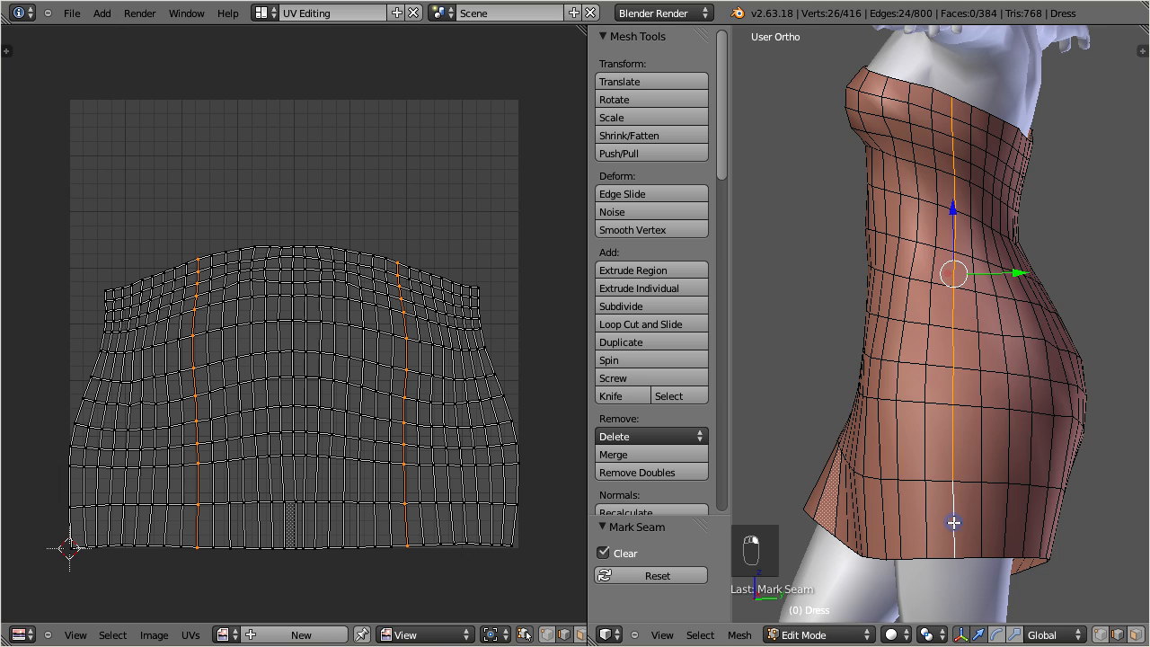
pyautogui.moveTo(956, 348); pyautogui.dragTo(1042, 269, button='middle')
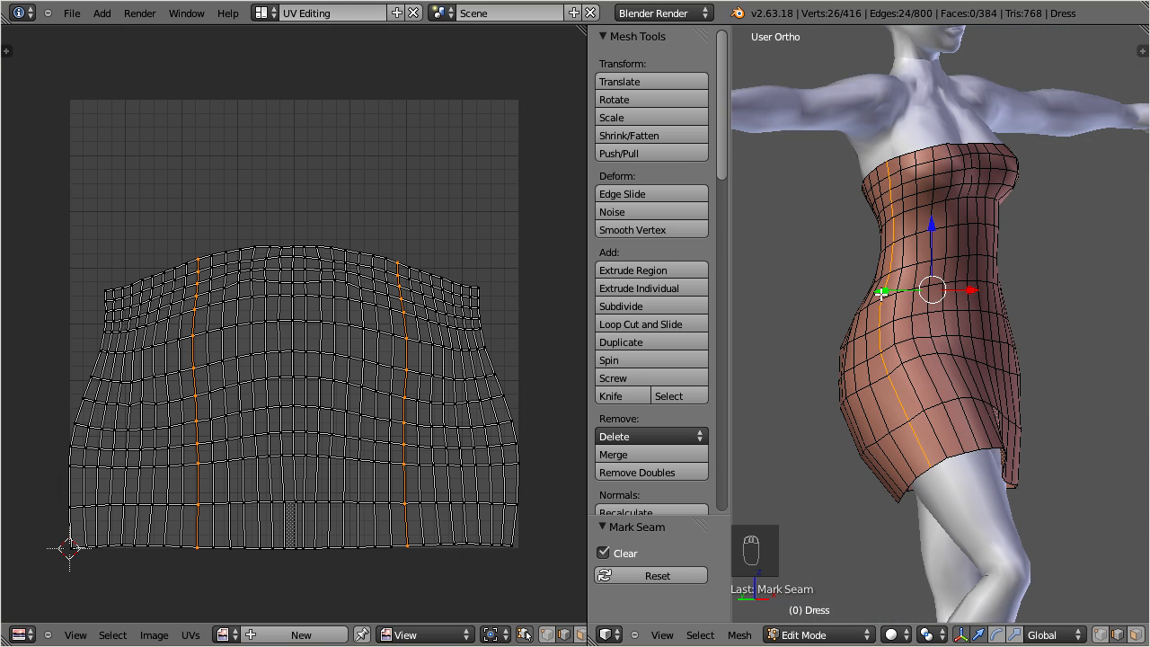
pyautogui.hotkey('ctrl', 'e')
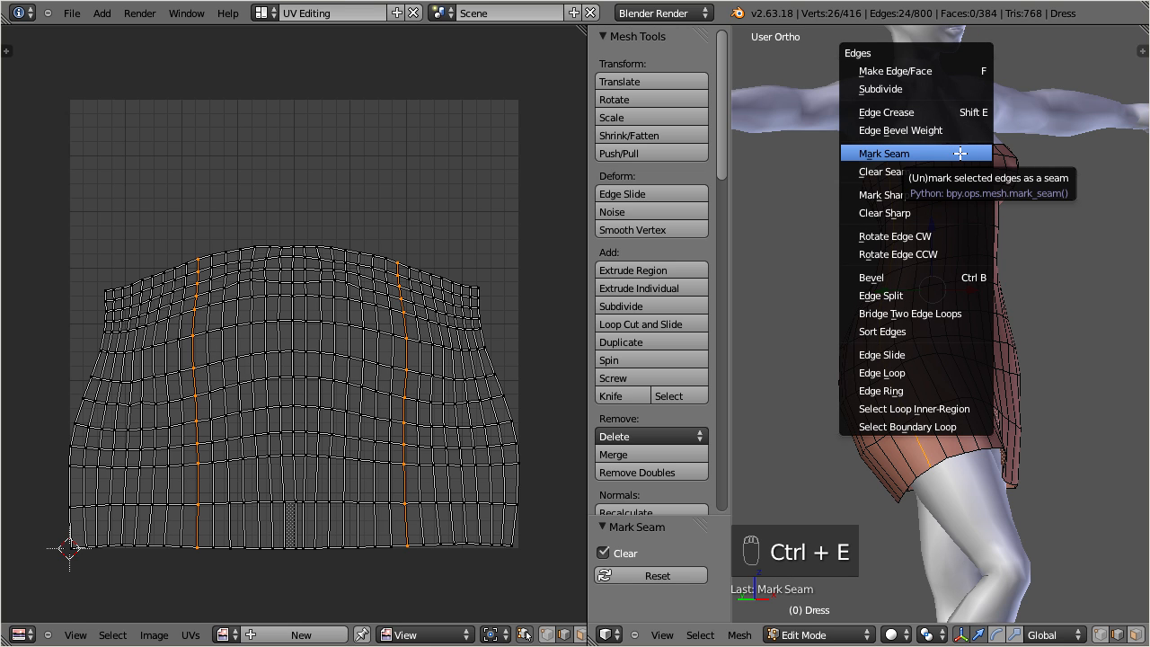
pyautogui.click(960, 154)
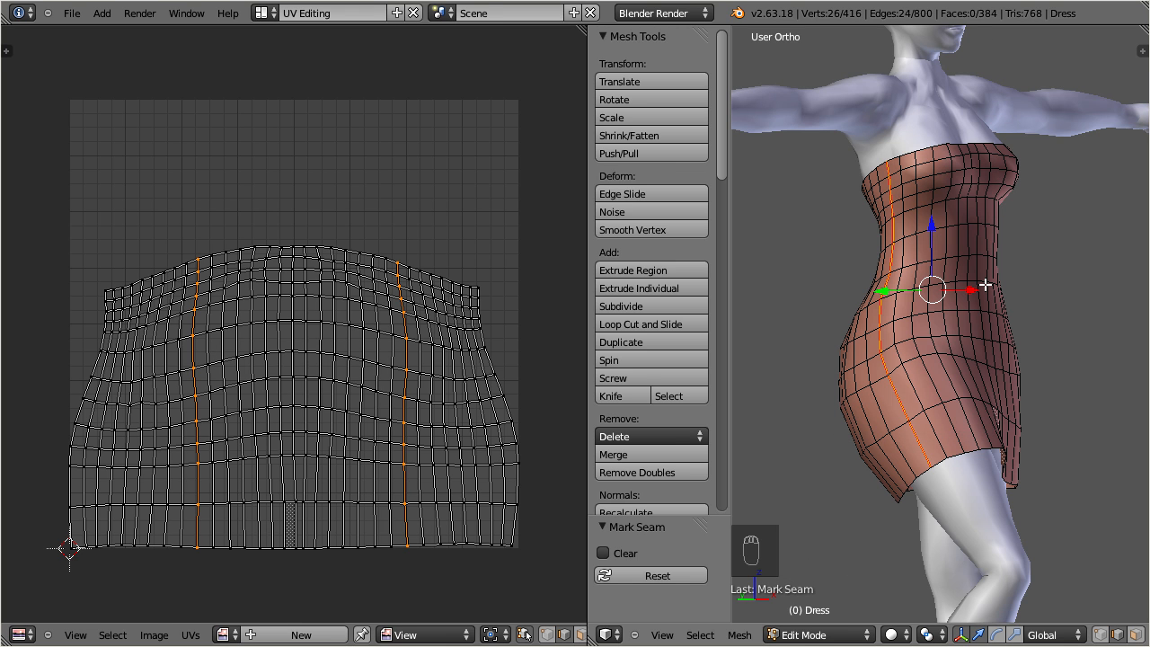
# Step: Select the whole dress mesh and unwrap it again along the side seams
pyautogui.press('a')
pyautogui.press('a')
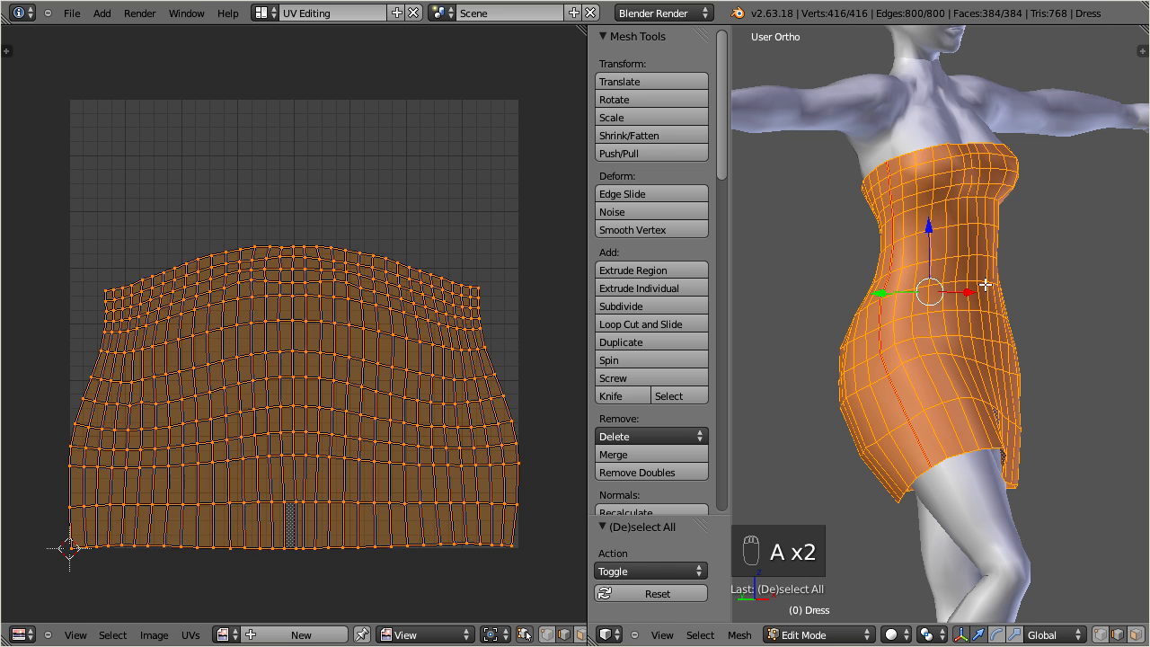
pyautogui.click(740, 635)
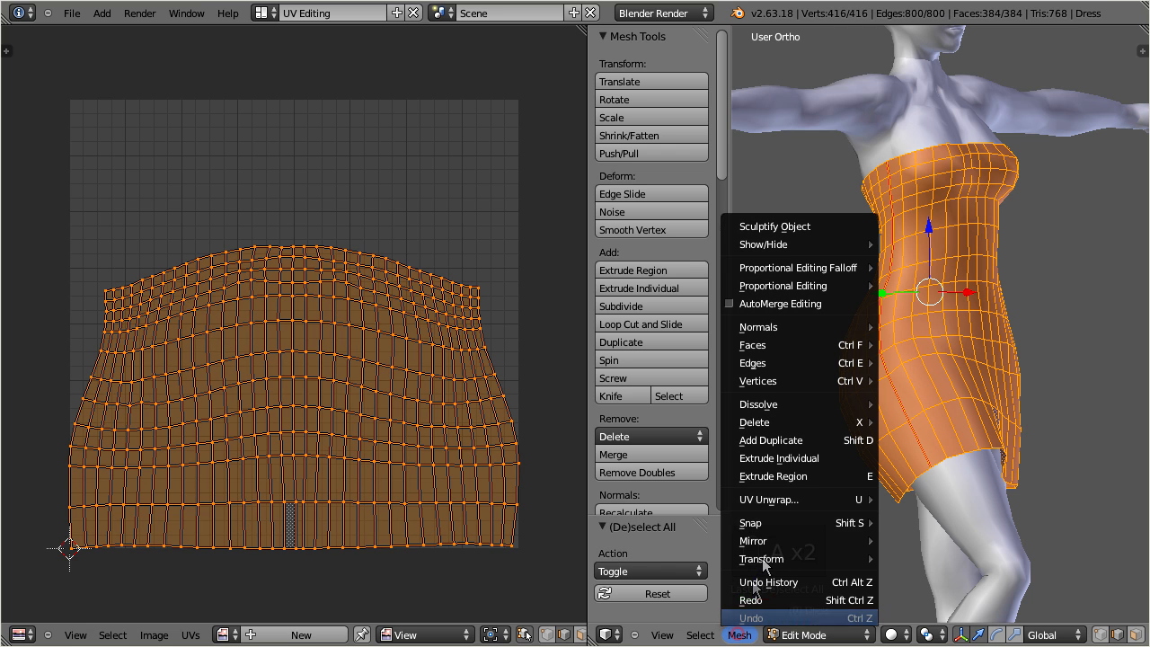
pyautogui.moveTo(777, 499)
pyautogui.click(955, 321)
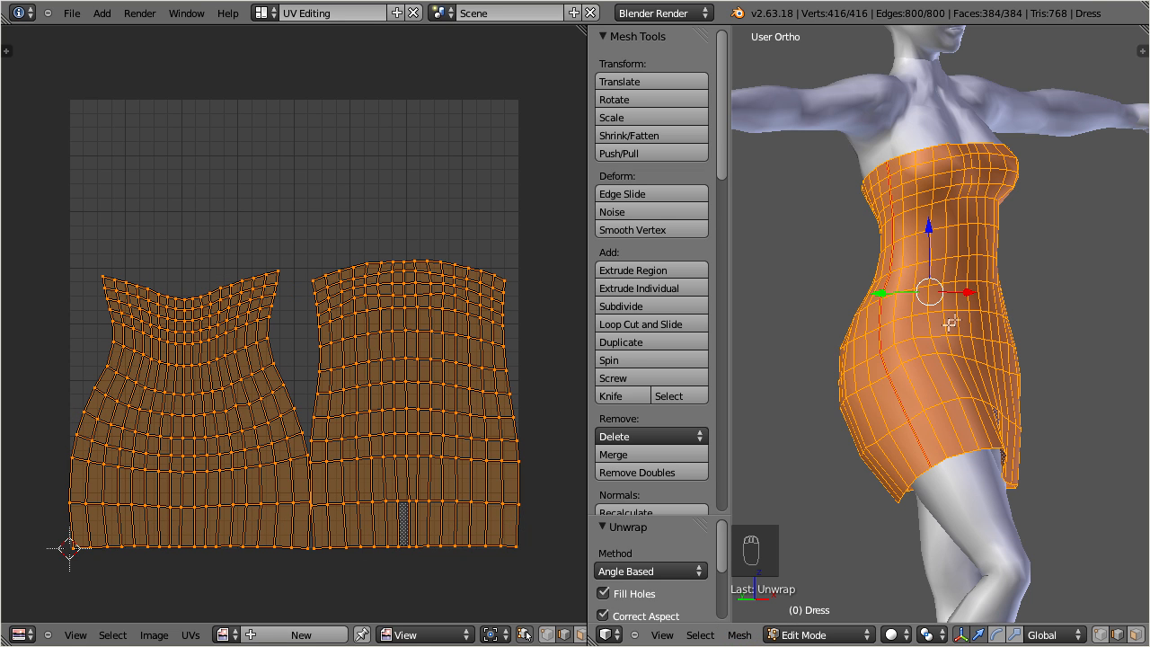
# Step: Switch to face selection and select the linked front and back panels in turn to match them with their UV islands
pyautogui.click(1137, 635)
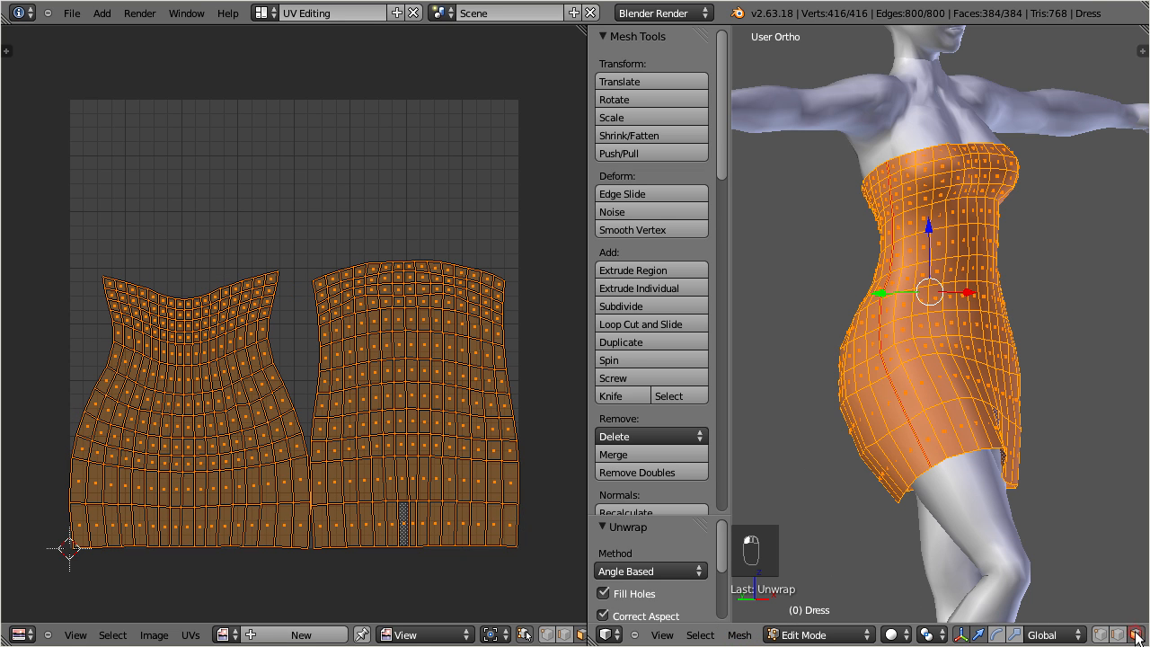
pyautogui.press('a')
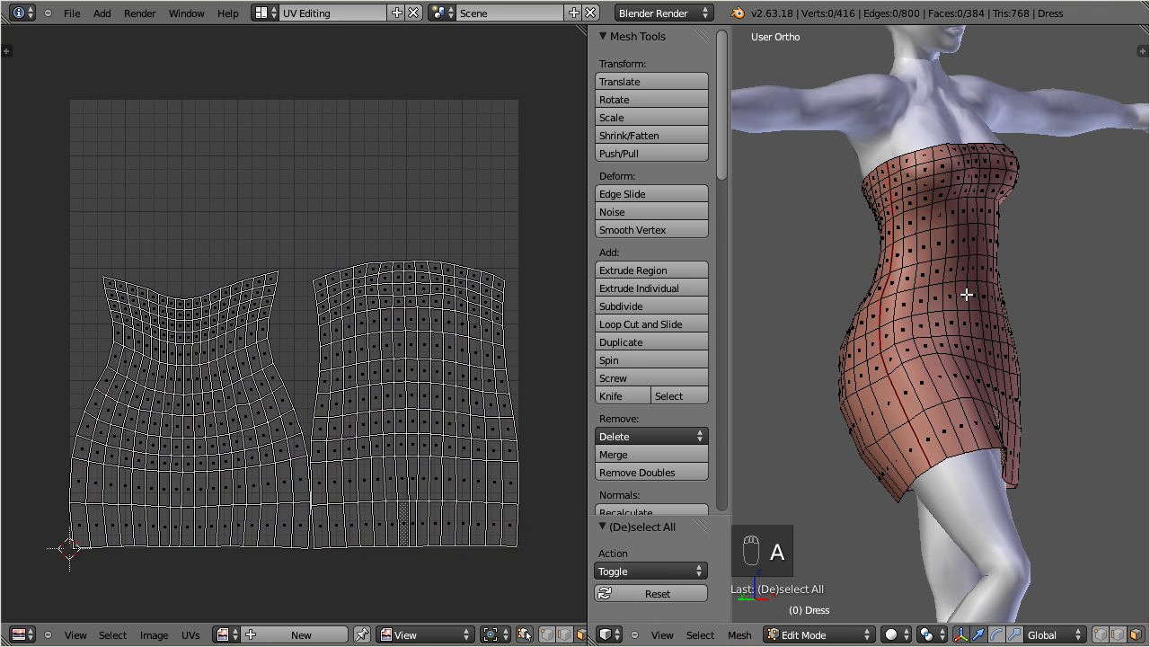
pyautogui.press('l')
pyautogui.moveTo(889, 283); pyautogui.dragTo(951, 323, button='middle')
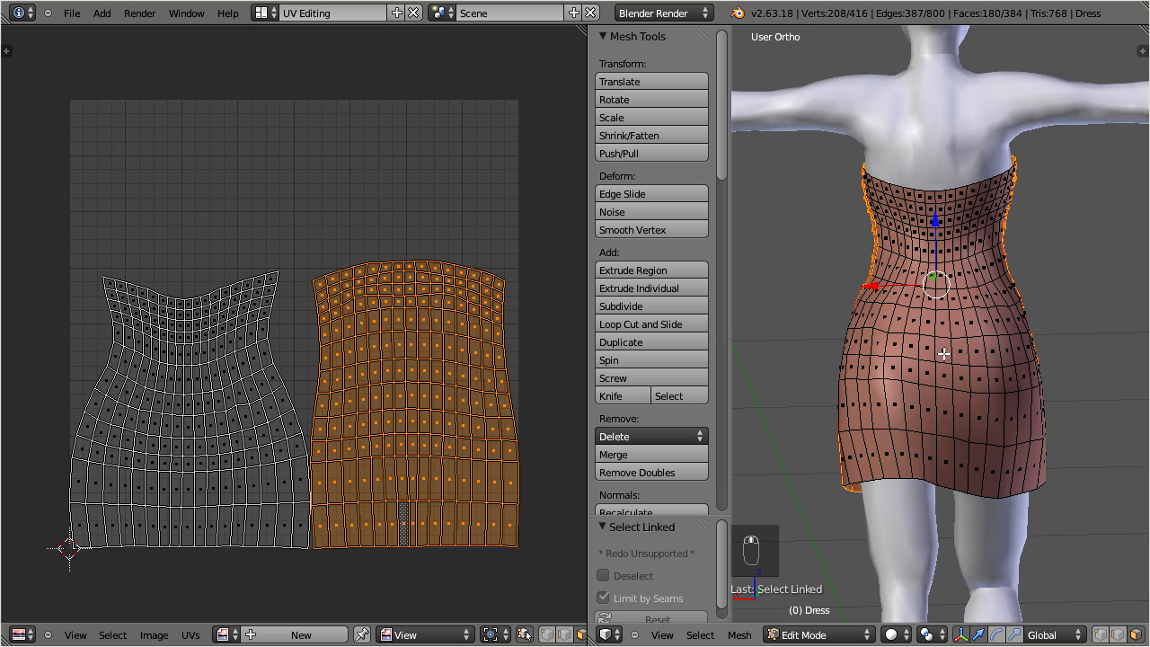
pyautogui.press('l')
pyautogui.moveTo(984, 295); pyautogui.dragTo(789, 373, button='middle')
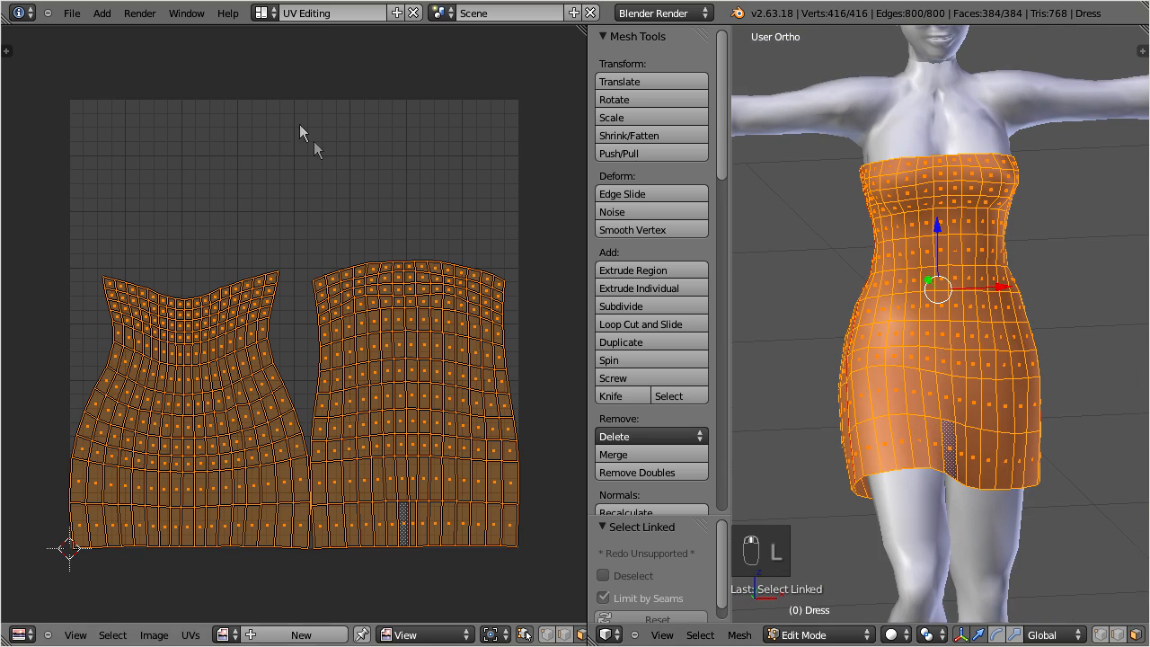
# Step: Switch to the Default screen layout, split the Properties area in two and make the lower part a UV/Image Editor
pyautogui.click(263, 15)
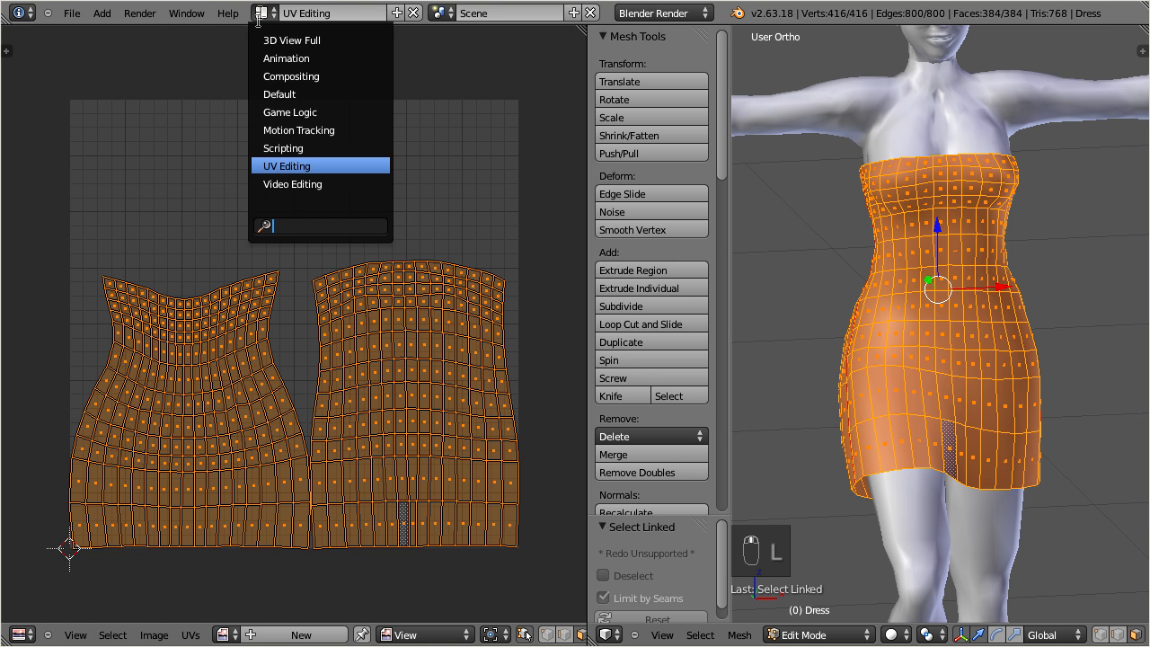
pyautogui.click(260, 94)
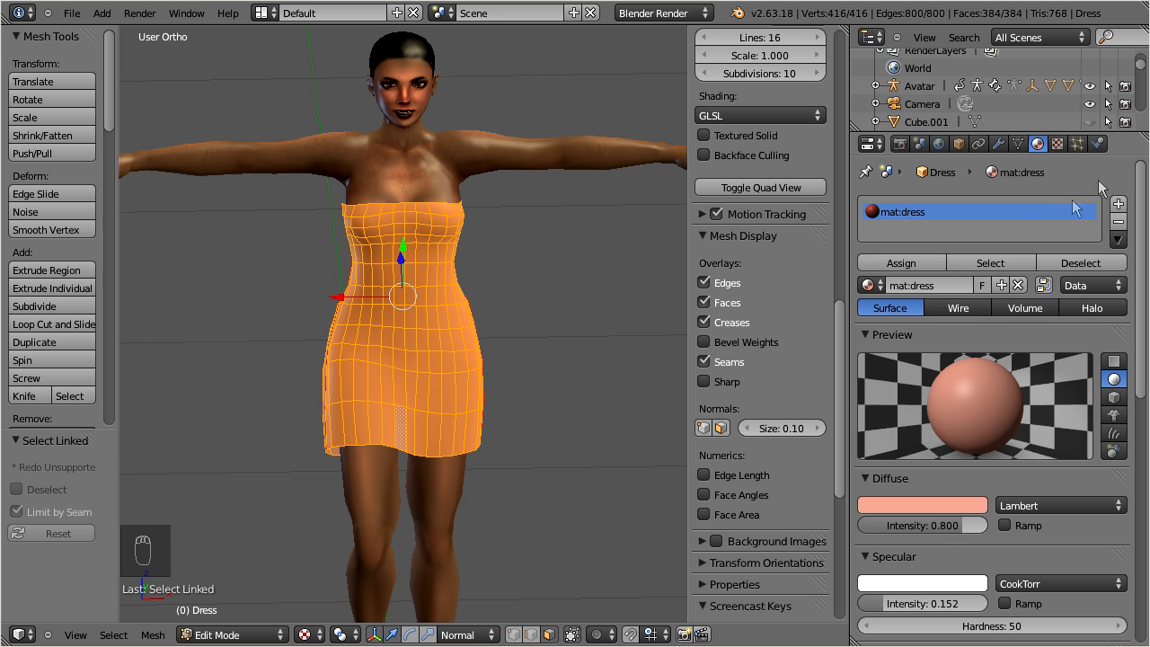
pyautogui.moveTo(1143, 135); pyautogui.dragTo(1143, 420)
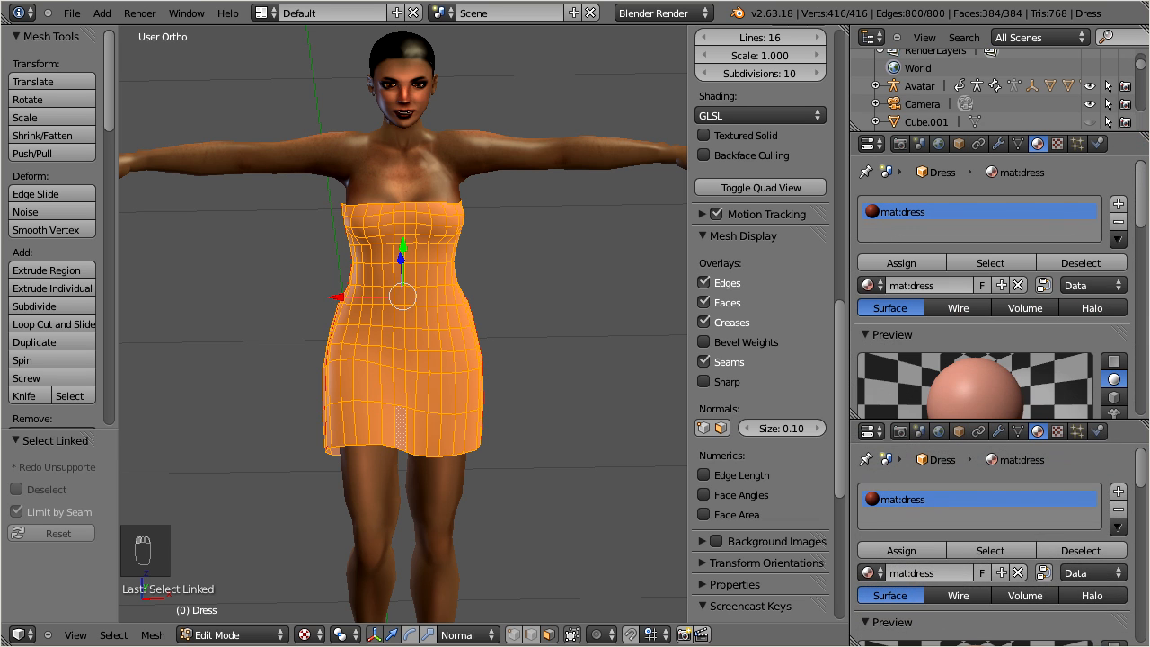
pyautogui.click(865, 431)
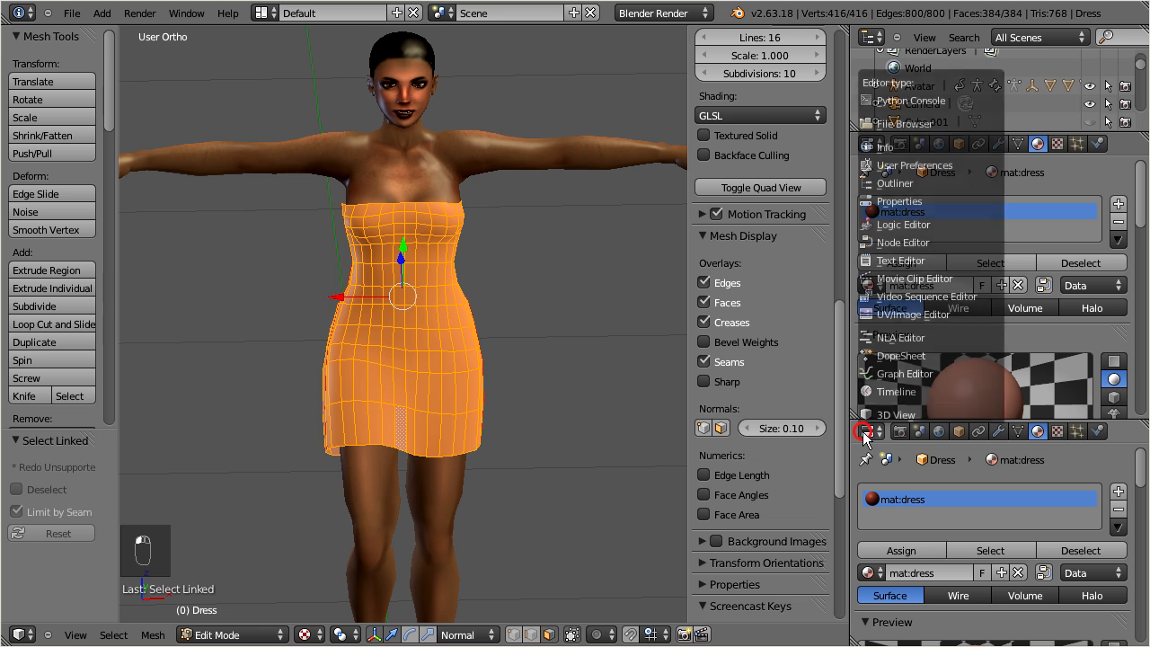
pyautogui.click(910, 313)
pyautogui.scroll(-3, 981, 535)
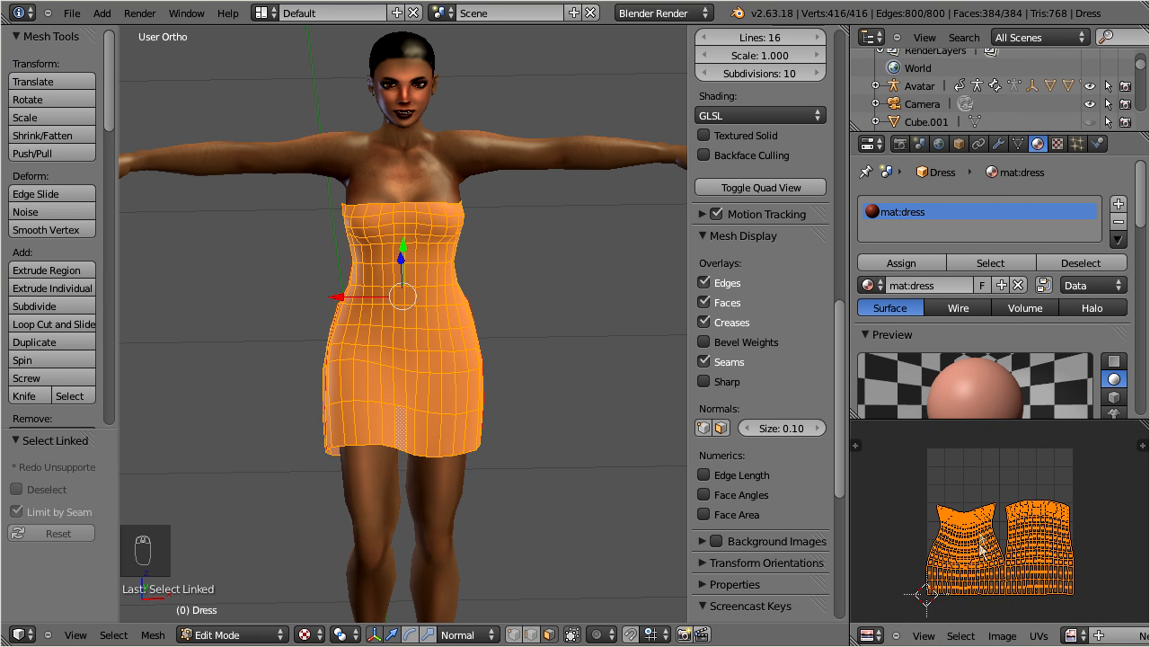
# Step: Create a new image named test-pattern with the Color Grid generated type for the dress UVs
pyautogui.click(1001, 635)
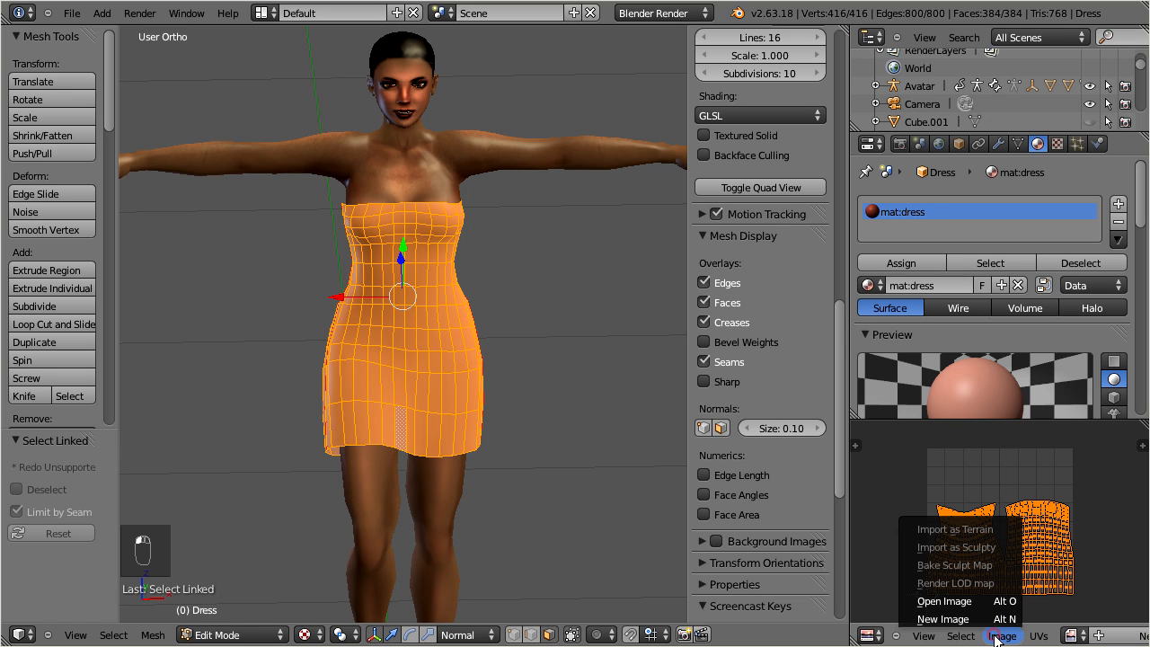
pyautogui.click(969, 618)
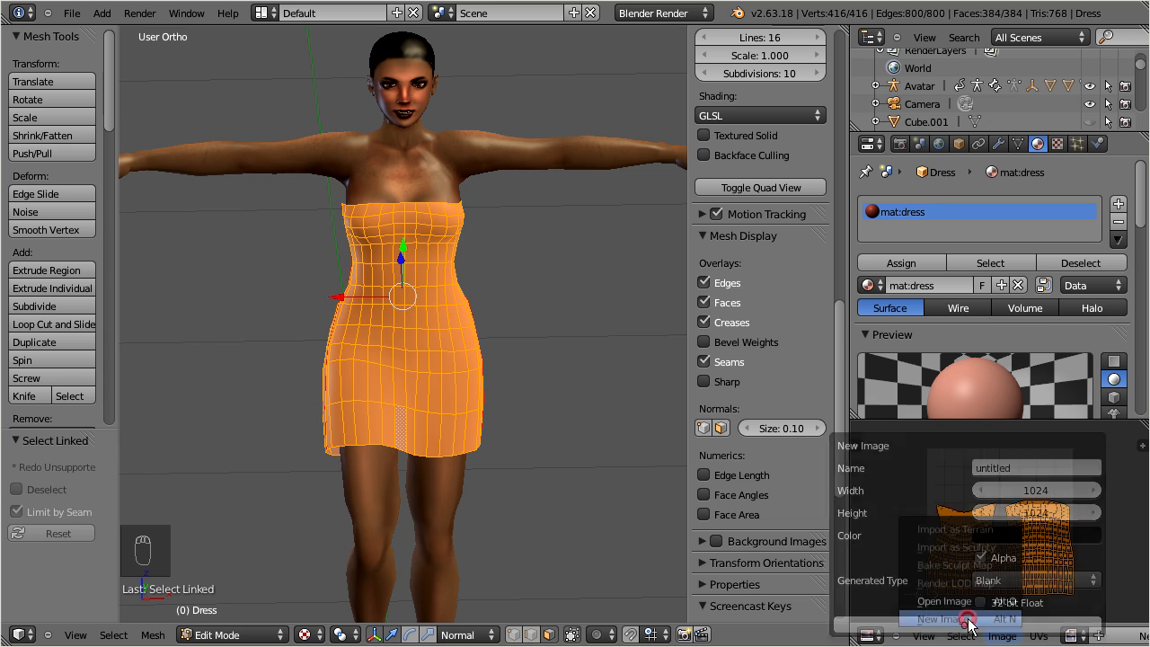
pyautogui.click(984, 469)
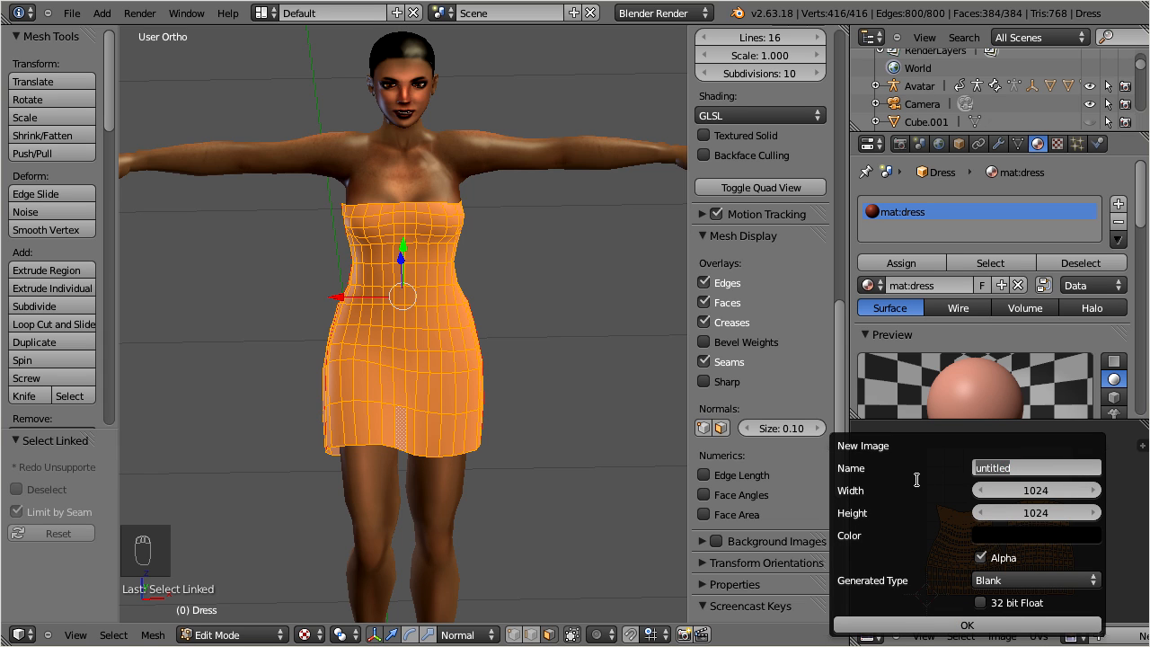
pyautogui.write('test-pattern')
pyautogui.press('Return')
pyautogui.click(981, 580)
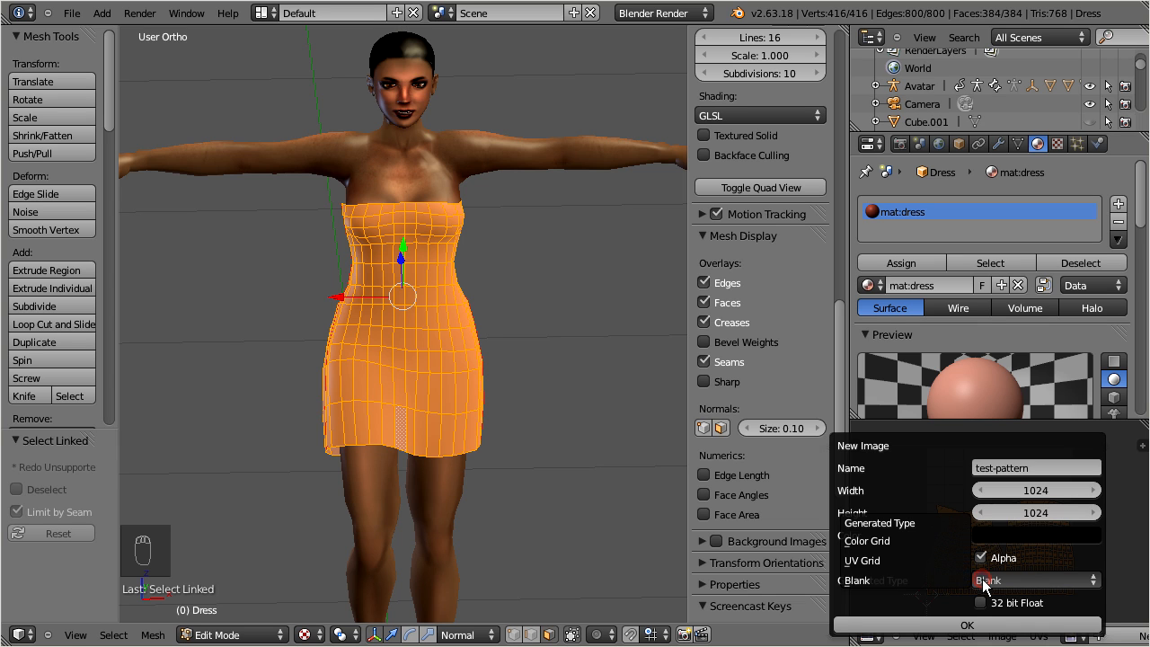
pyautogui.click(878, 541)
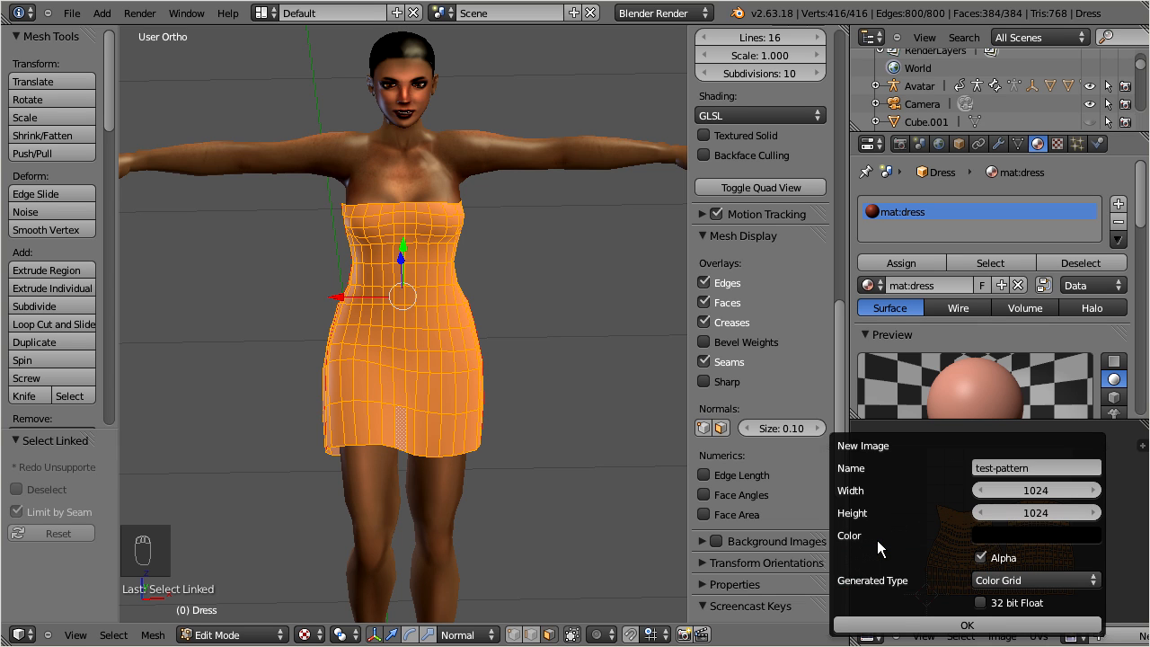
pyautogui.click(915, 629)
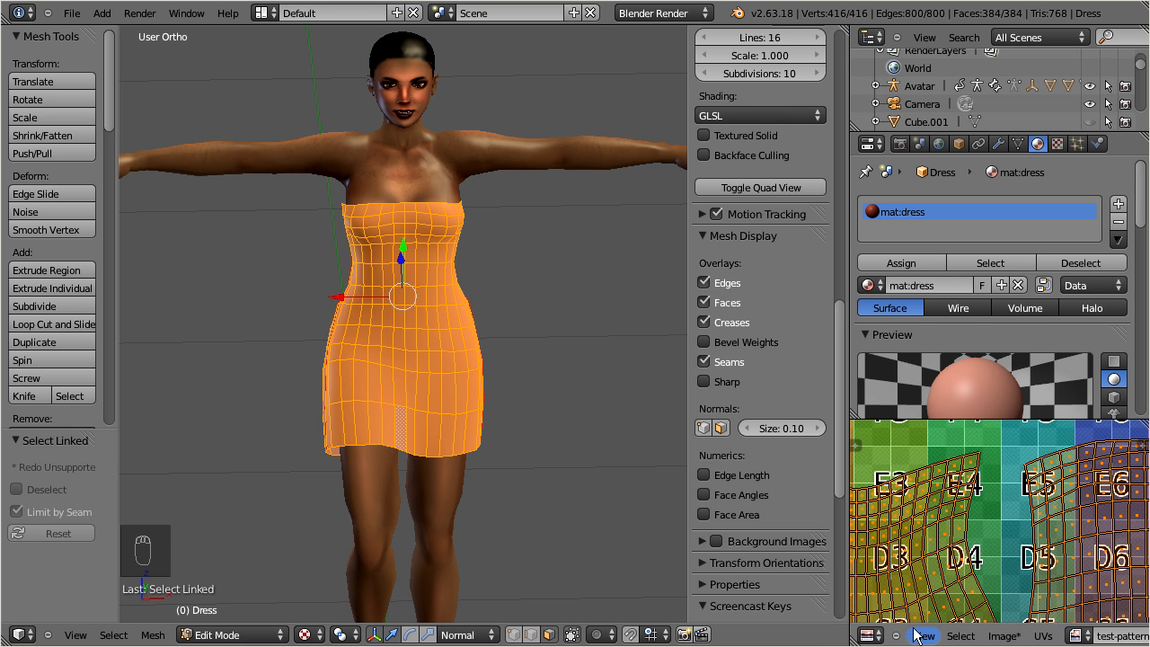
pyautogui.scroll(-2, 975, 566)
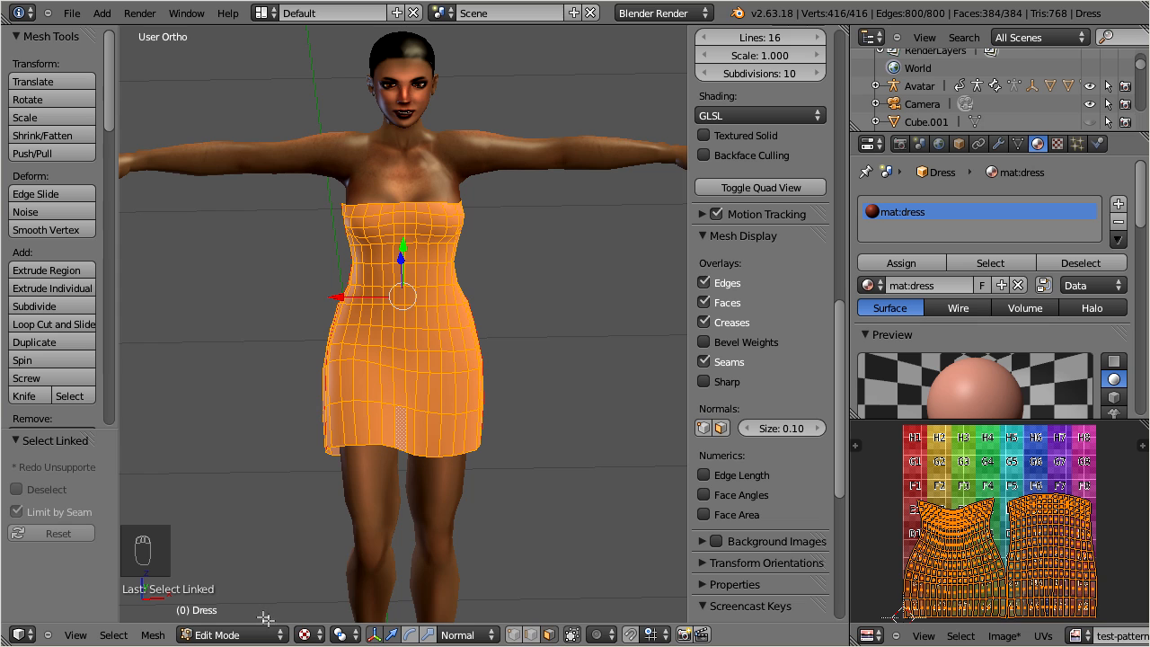
# Step: Set the viewport to Solid shading with Textured Solid enabled and leave Edit Mode to inspect the test pattern on the dress
pyautogui.click(305, 635)
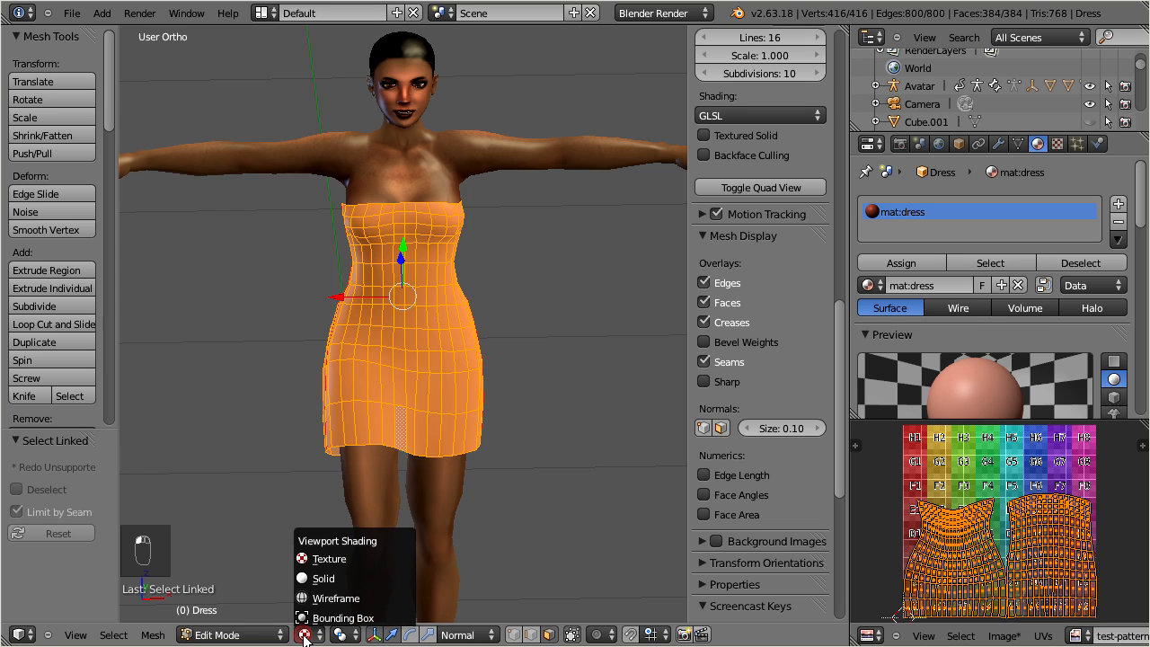
pyautogui.click(351, 581)
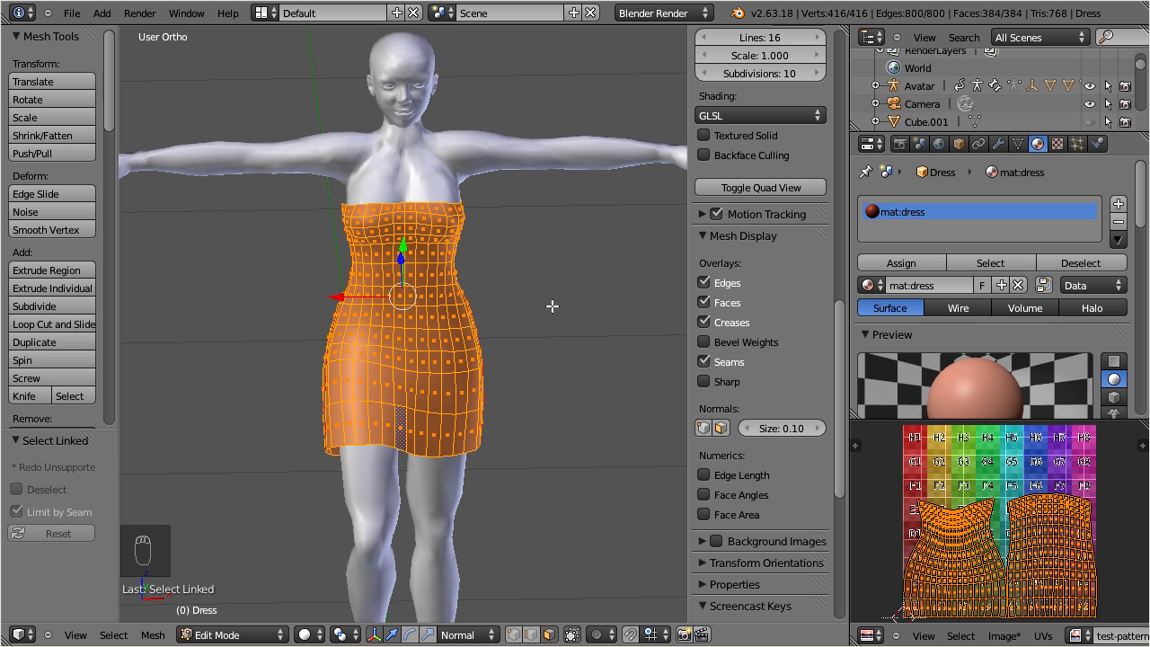
pyautogui.click(705, 135)
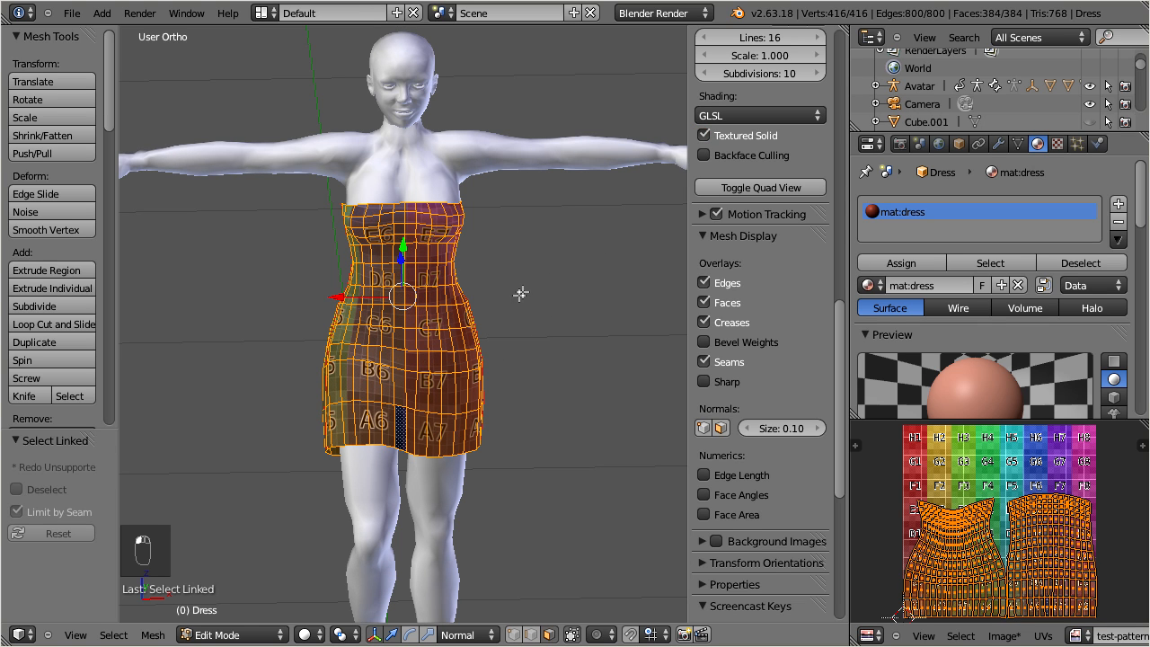
pyautogui.press('Tab')
pyautogui.moveTo(380, 284); pyautogui.dragTo(385, 253, button='middle')
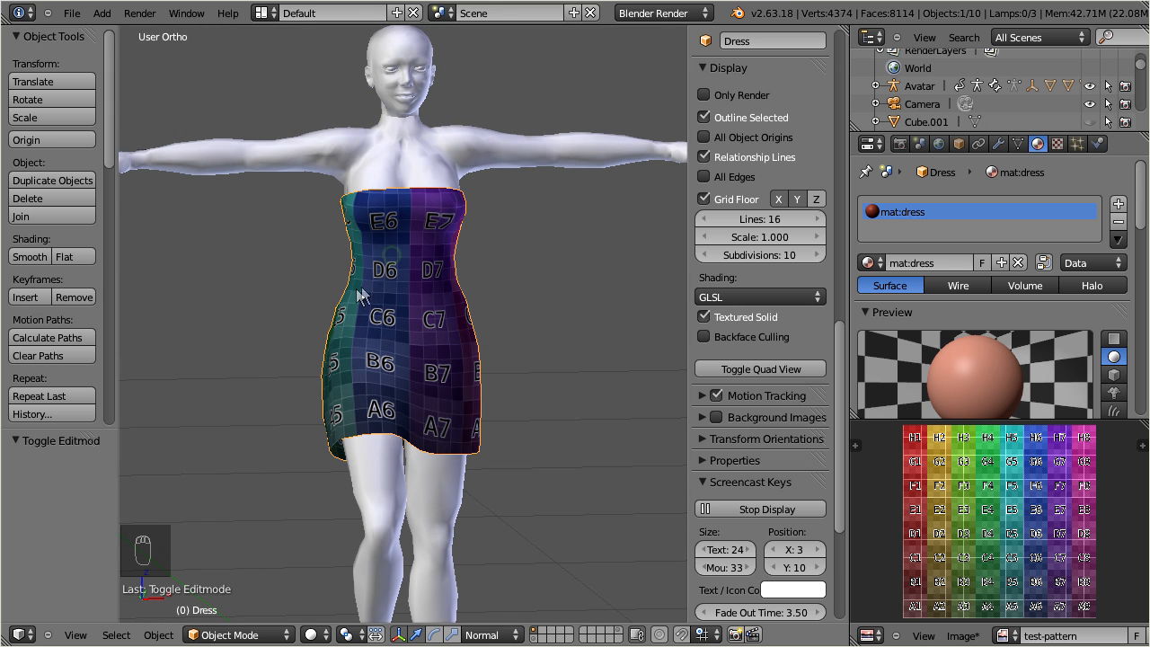
# Step: Set the viewport shading to Texture and add a new texture of type Image or Movie to the dress material
pyautogui.click(312, 635)
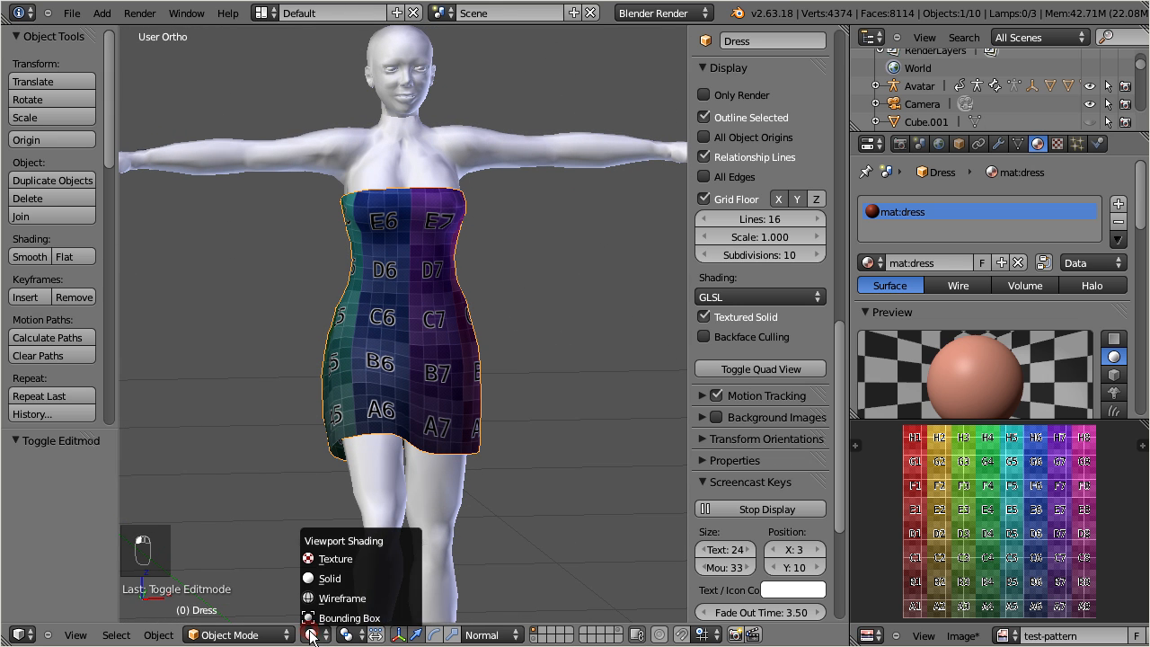
pyautogui.click(371, 558)
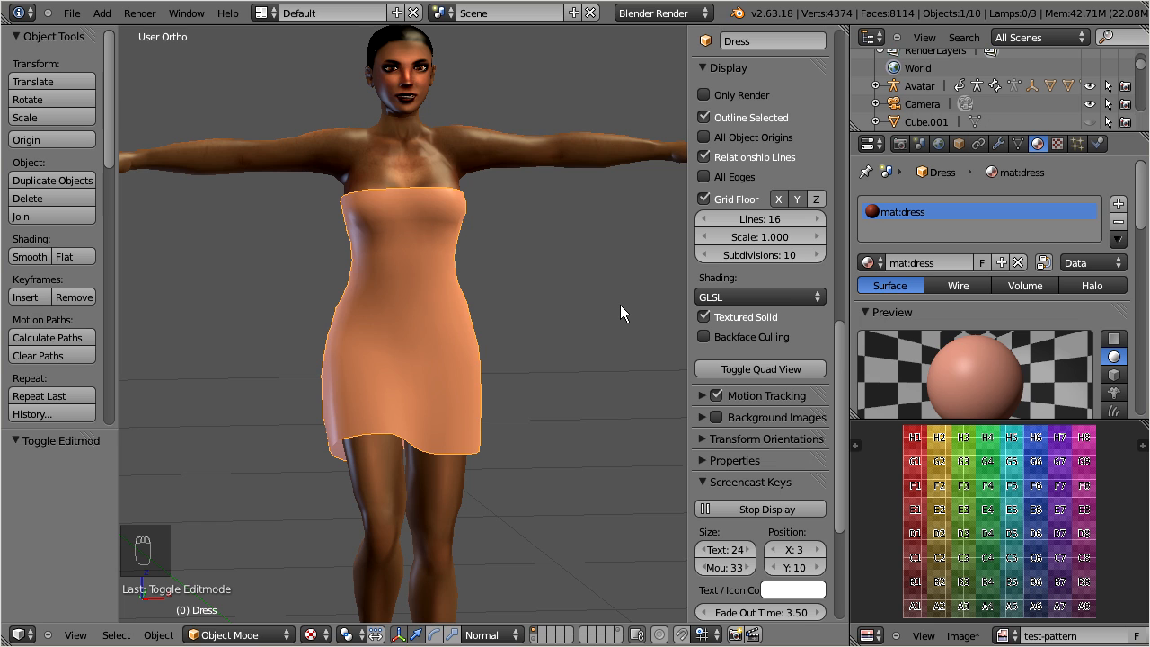
pyautogui.click(1057, 142)
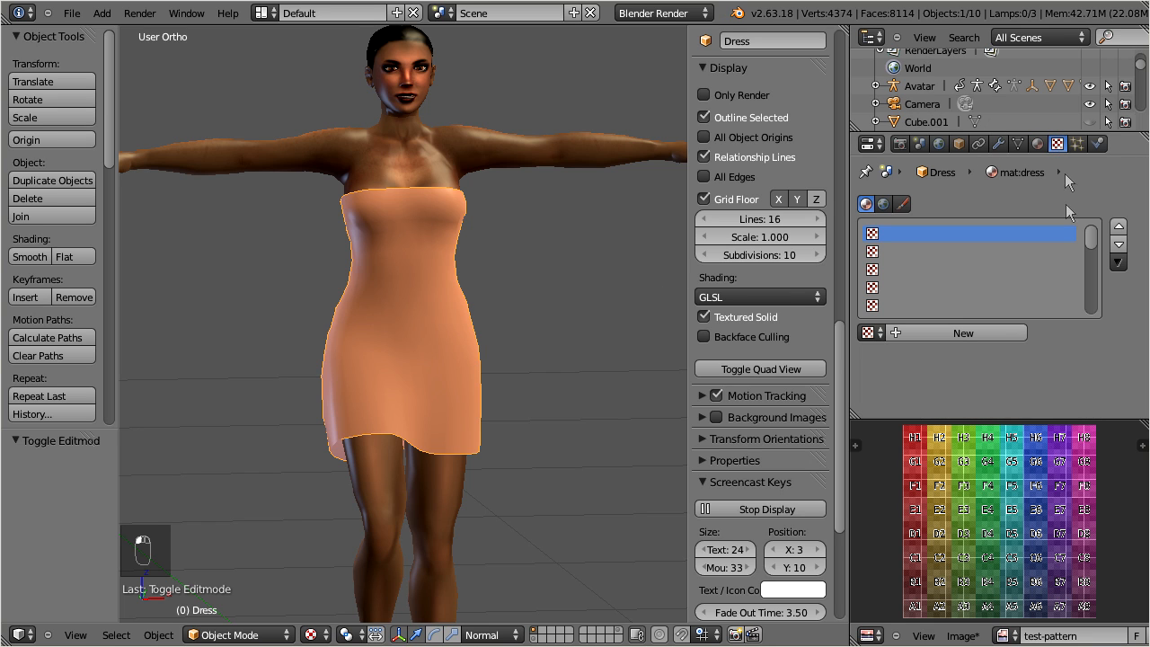
pyautogui.click(926, 334)
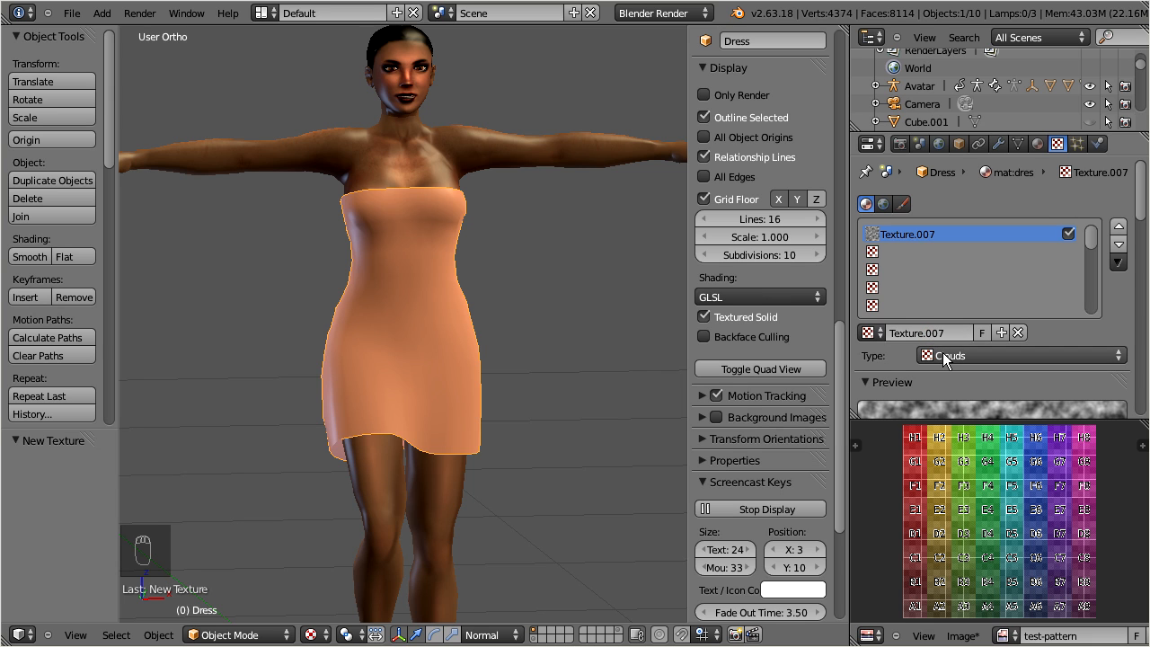
pyautogui.click(942, 355)
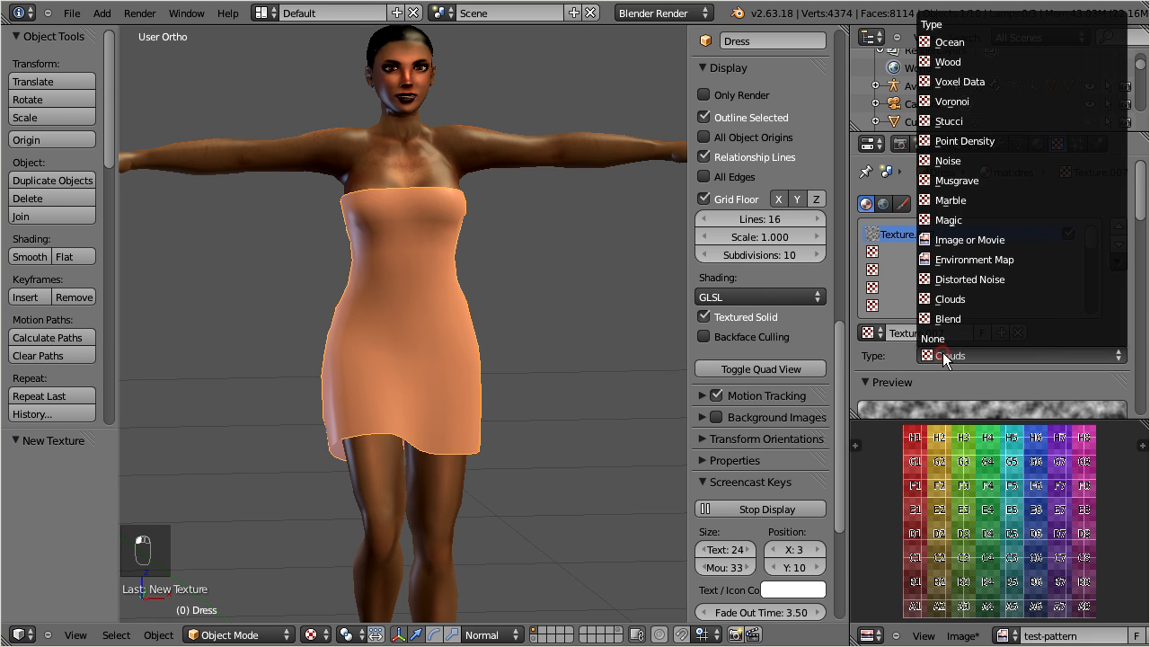
pyautogui.click(958, 240)
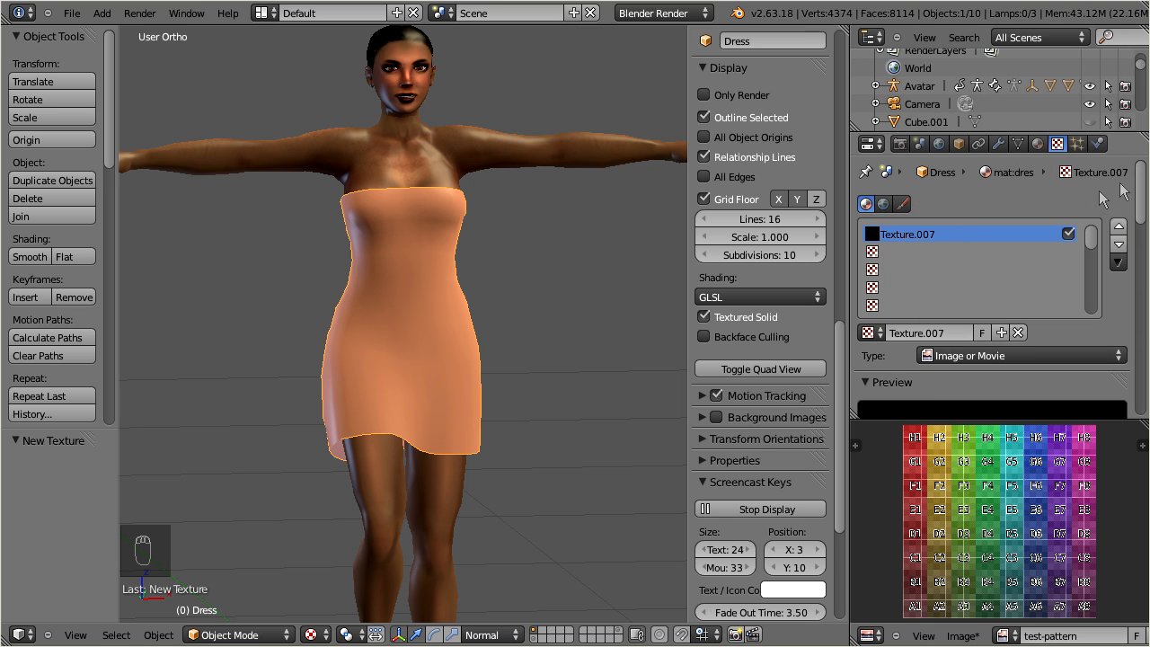
# Step: Assign the test-pattern image to the dress texture and set its mapping coordinates to UV
pyautogui.moveTo(1140, 185); pyautogui.dragTo(1121, 285)
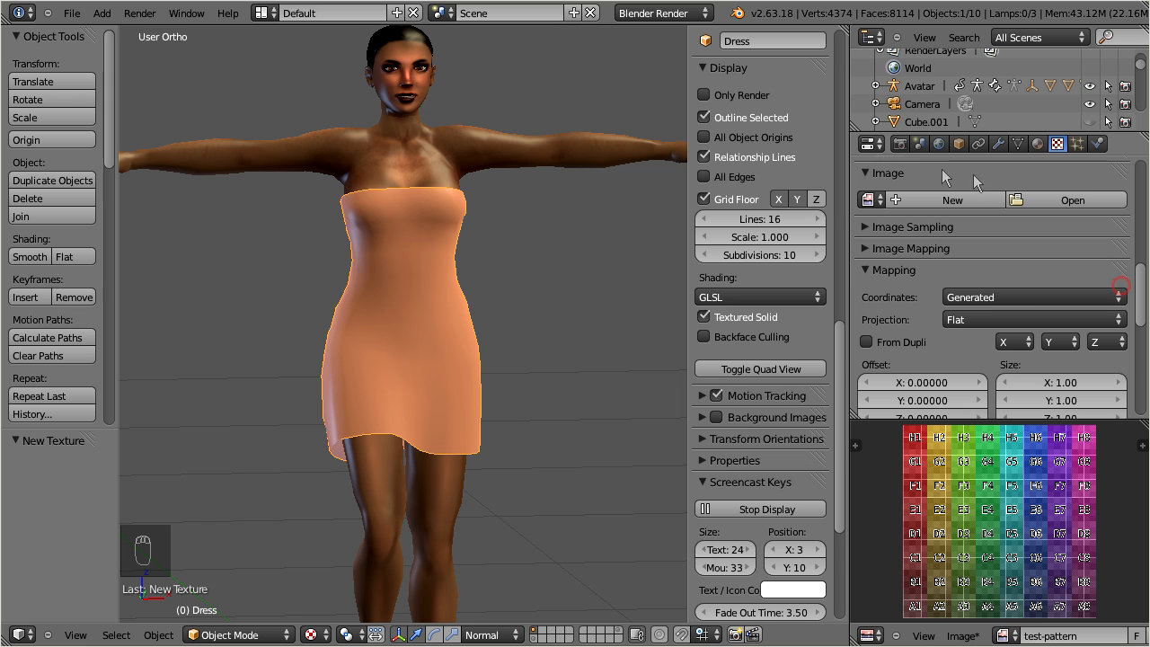
pyautogui.click(869, 199)
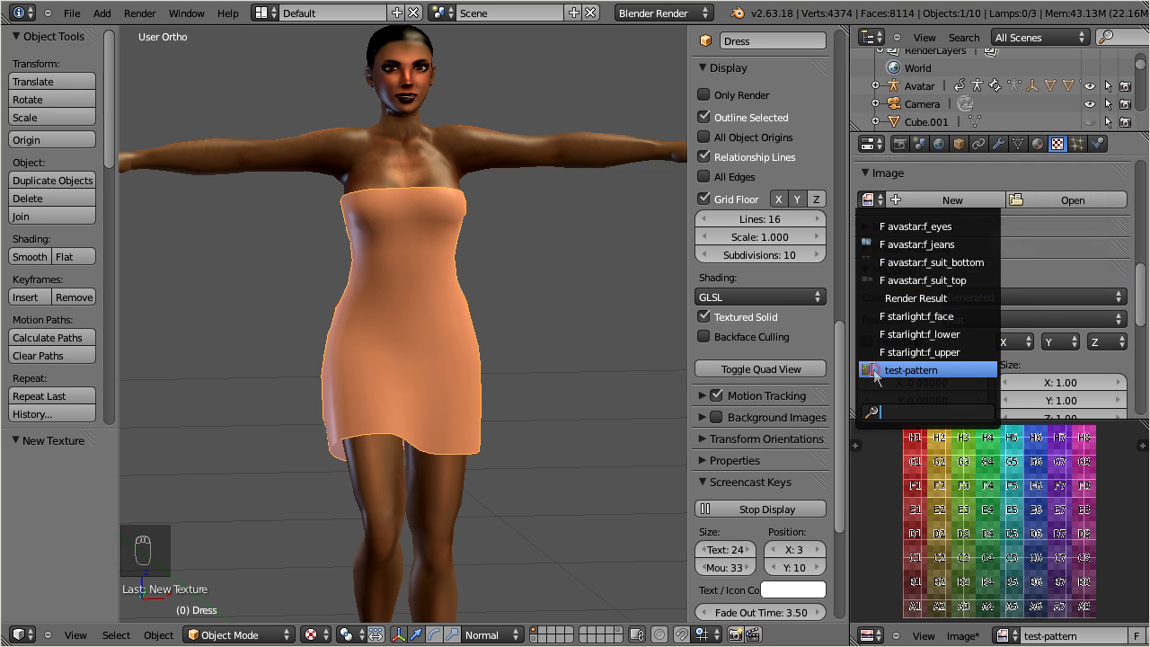
pyautogui.click(909, 370)
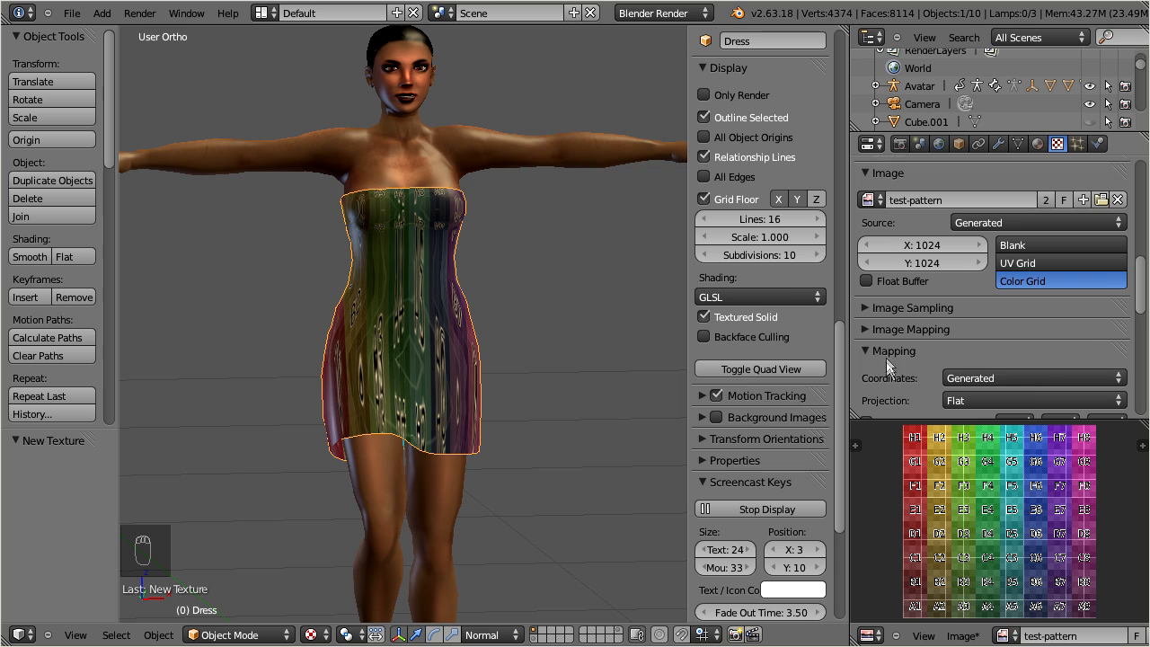
pyautogui.click(1009, 376)
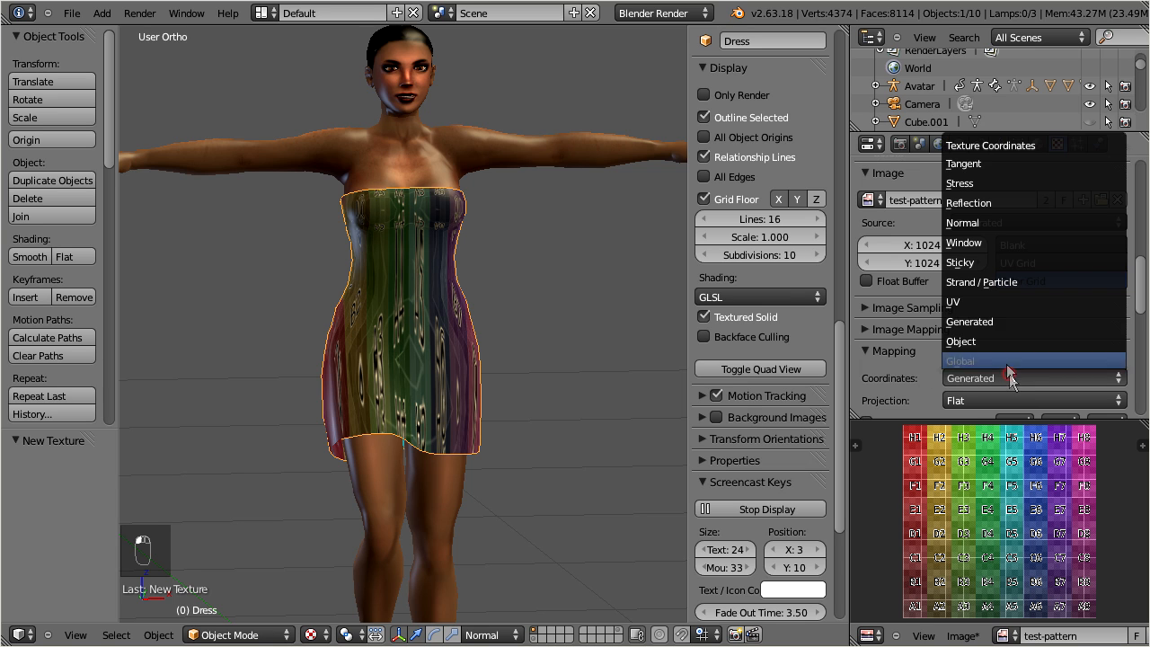
pyautogui.click(995, 302)
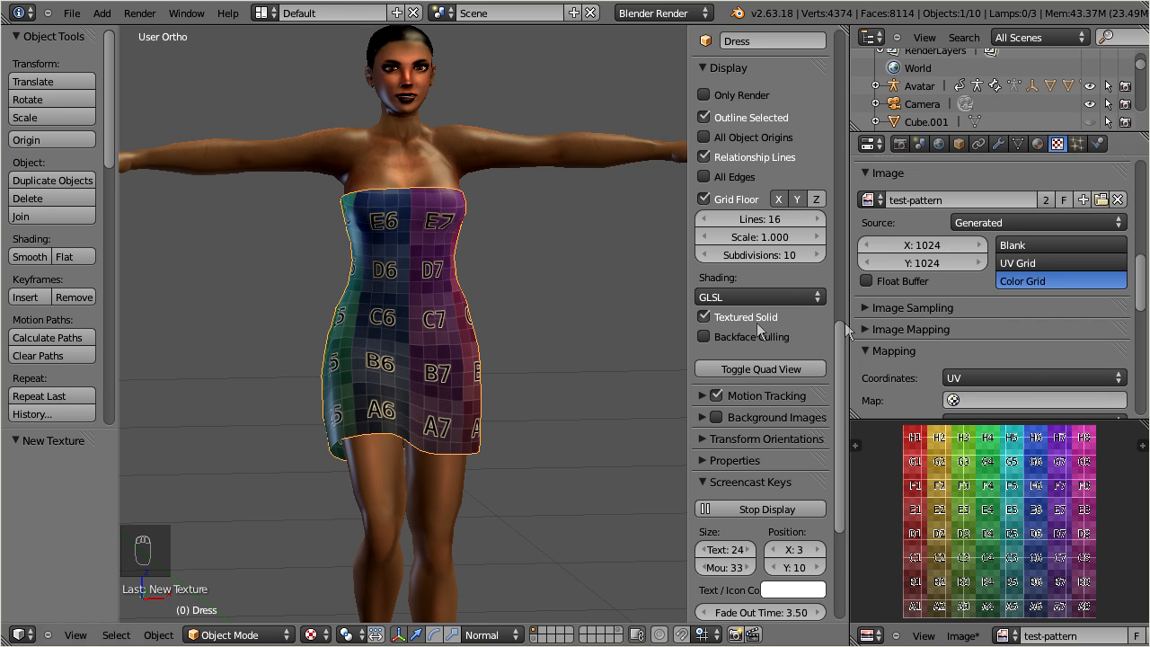
pyautogui.moveTo(382, 275); pyautogui.dragTo(1149, 291, button='middle')
# Step: Change the dress texture's type to Magic and rename it magic-texture
pyautogui.moveTo(1139, 293); pyautogui.dragTo(1139, 199)
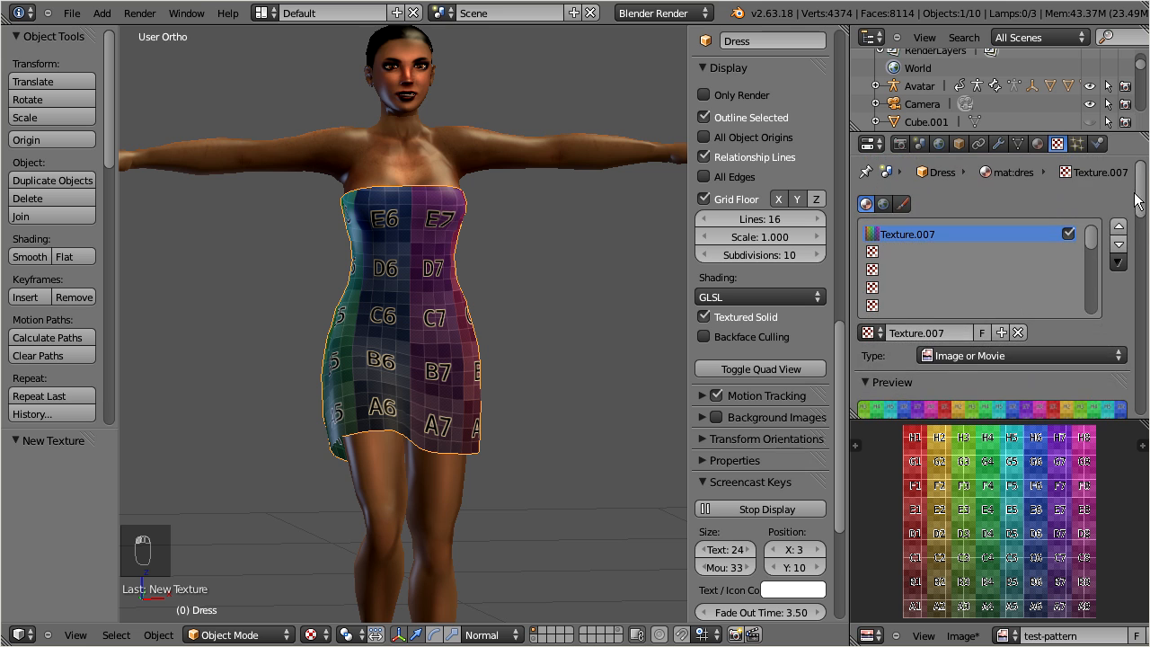
pyautogui.click(940, 356)
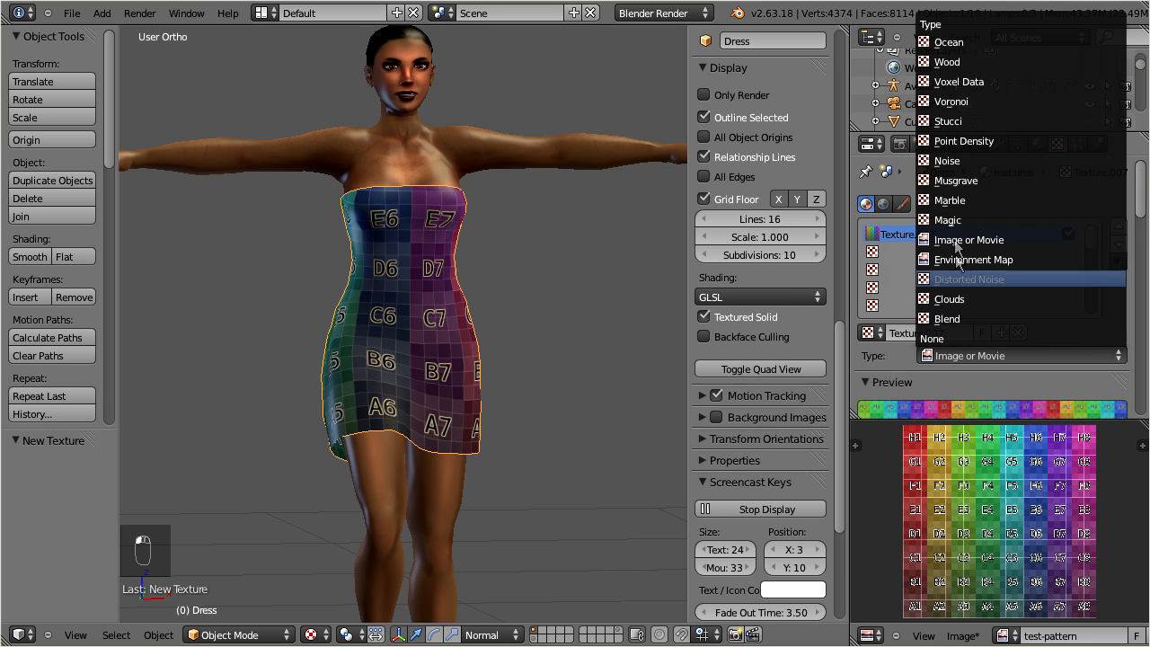
pyautogui.click(950, 221)
pyautogui.click(910, 330)
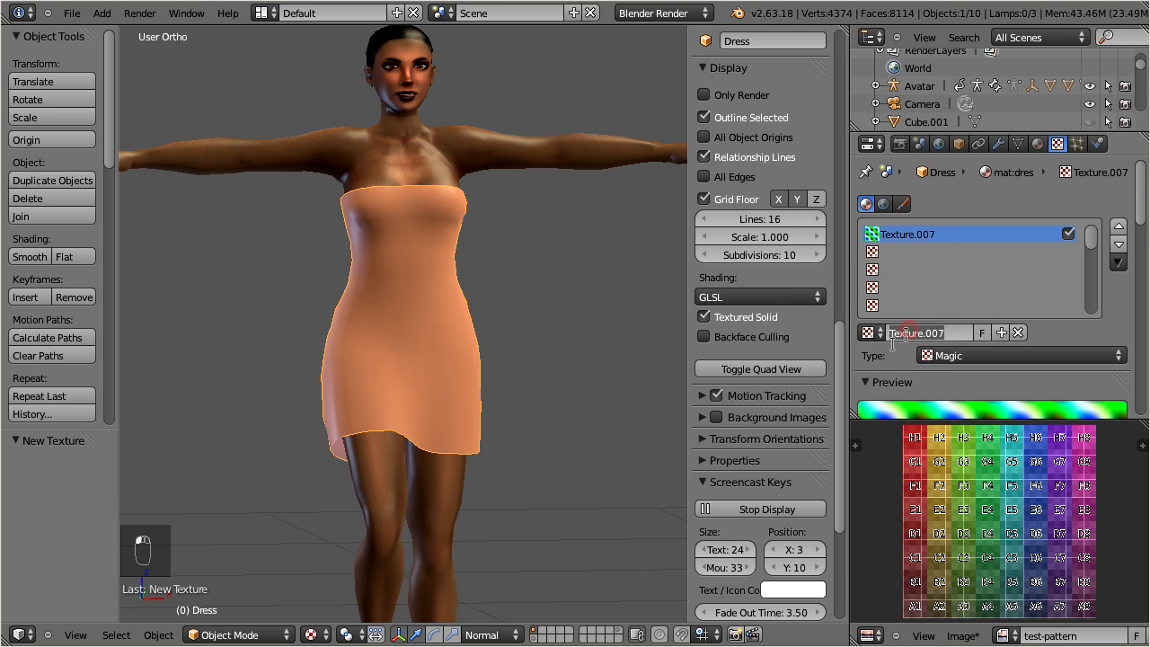
pyautogui.write('magic-texture')
pyautogui.press('Return')
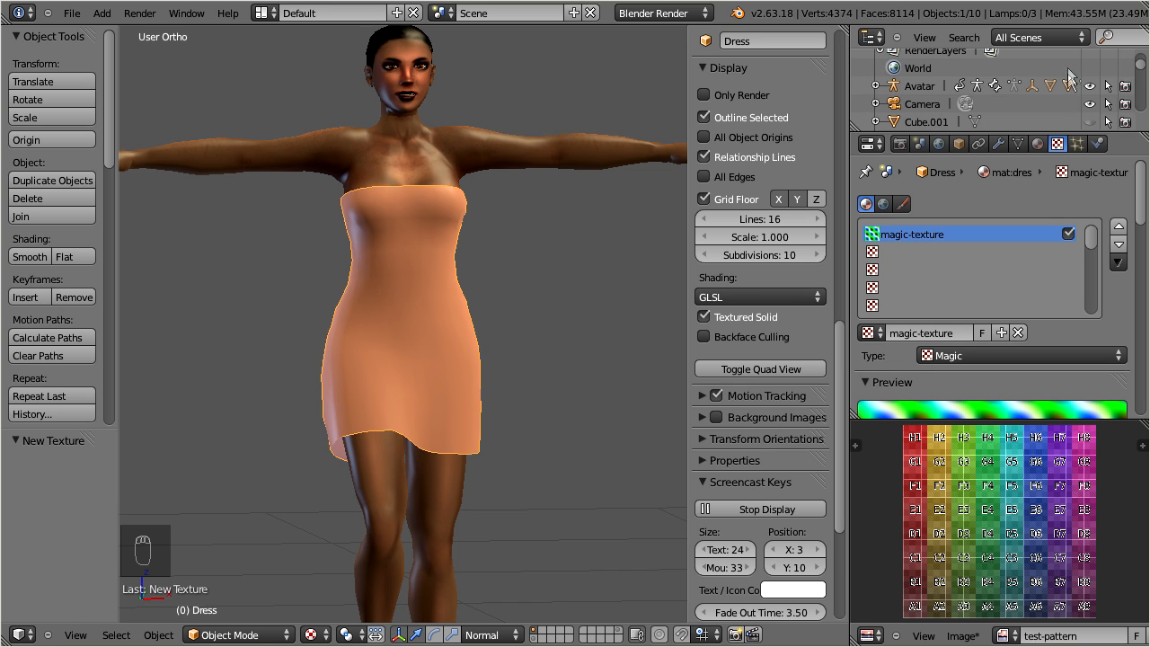
# Step: Switch the Outliner area to a second Properties editor and show the Bake settings of the scene's render properties
pyautogui.click(876, 36)
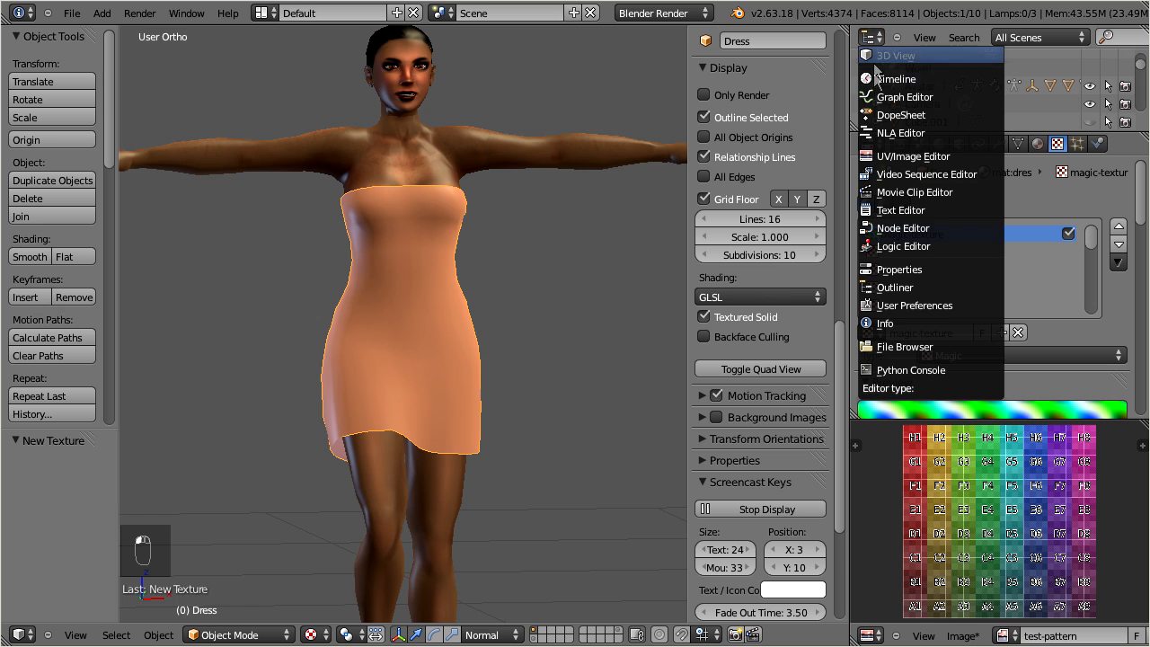
pyautogui.click(962, 269)
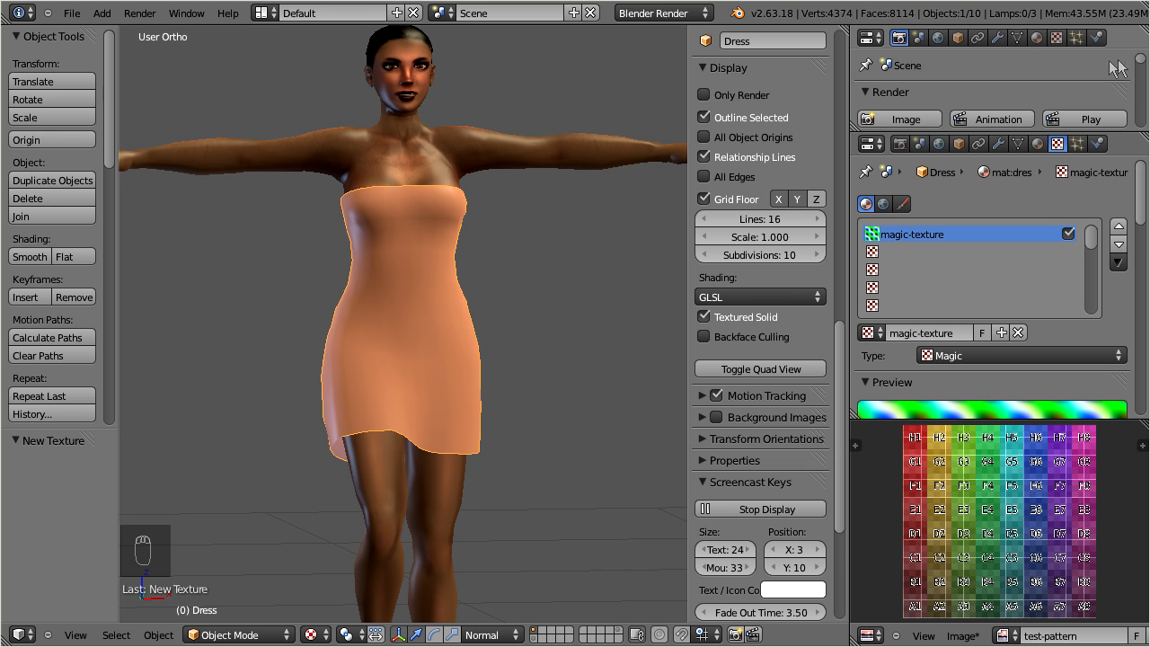
pyautogui.moveTo(1140, 59); pyautogui.dragTo(1143, 138)
pyautogui.click(868, 119)
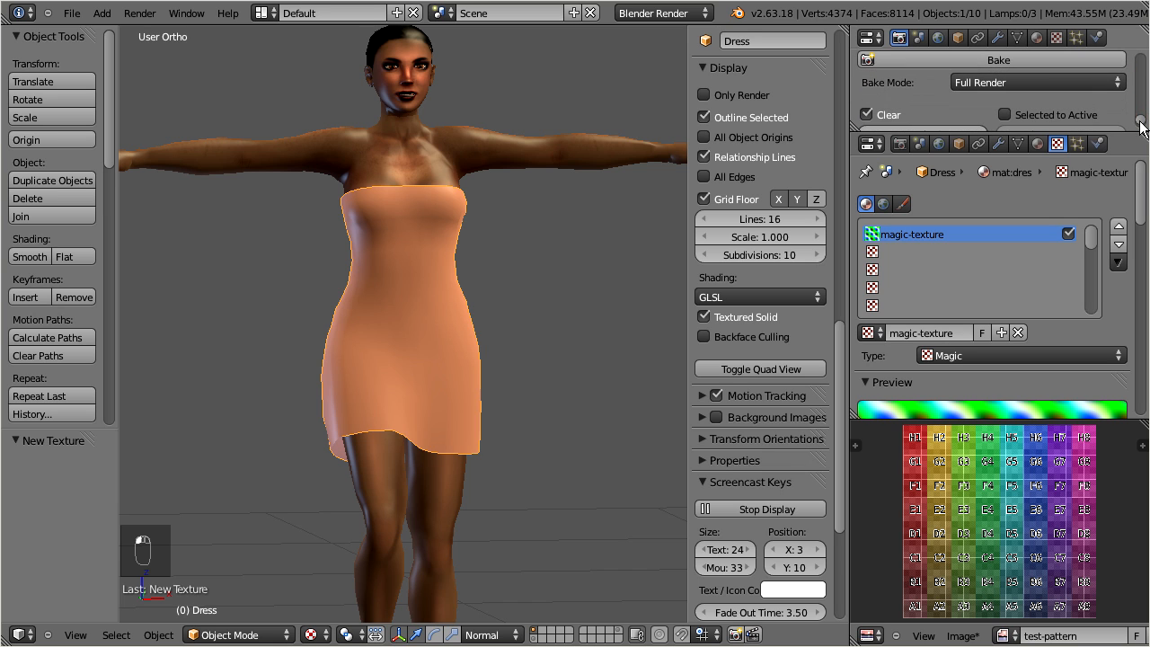
# Step: Set the Bake Mode to Textures and bake the dress material onto the test-pattern image
pyautogui.click(1117, 82)
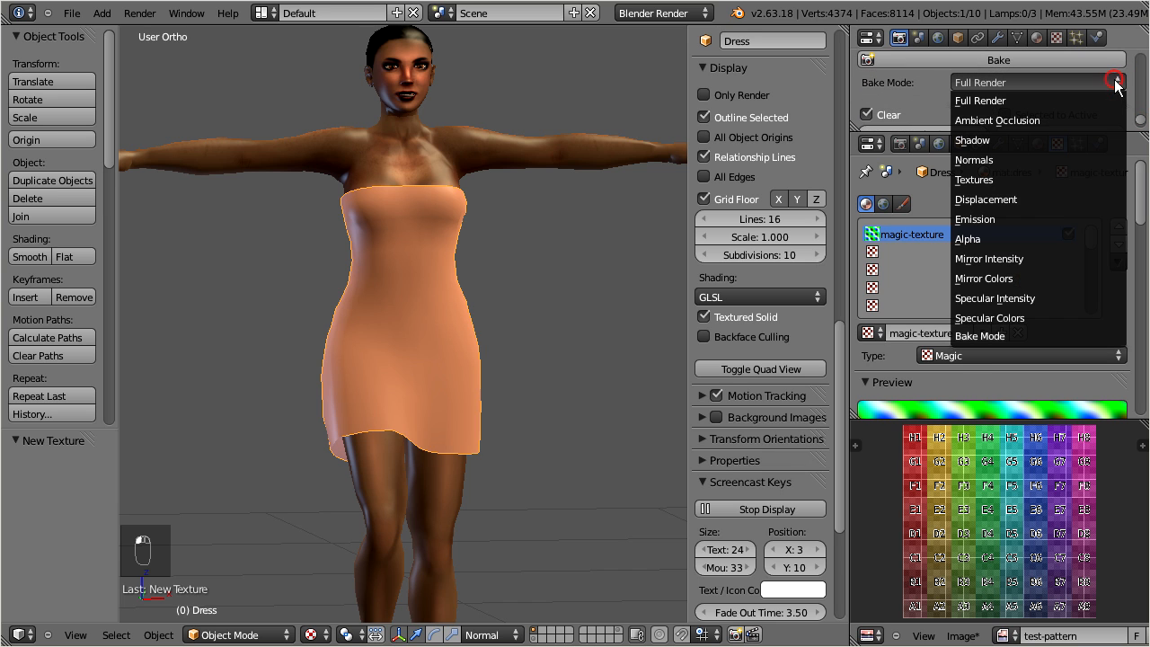
pyautogui.click(1013, 179)
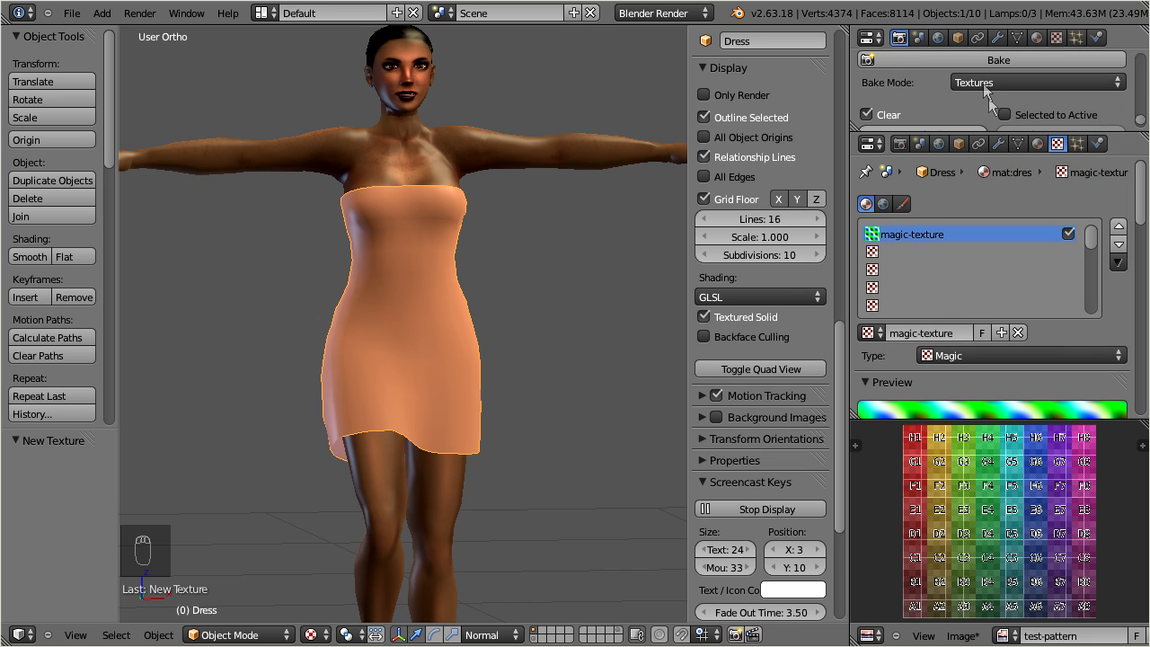
pyautogui.click(923, 58)
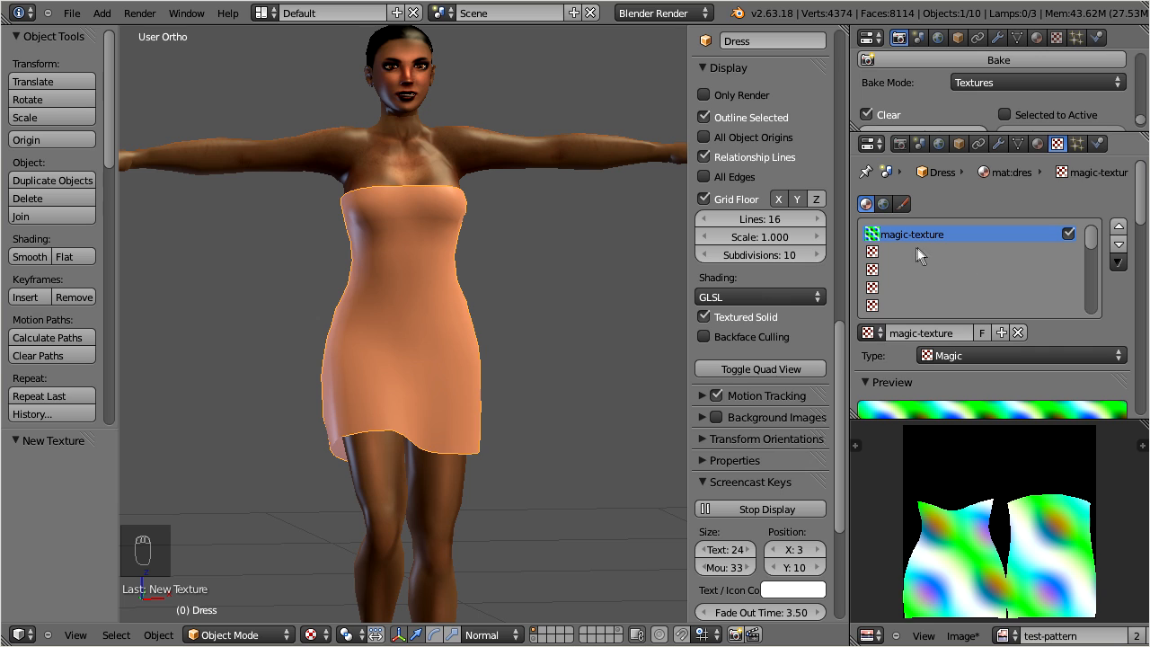
# Step: Add a second texture named uv-texture of type Image or Movie in the dress material's next free slot
pyautogui.click(916, 249)
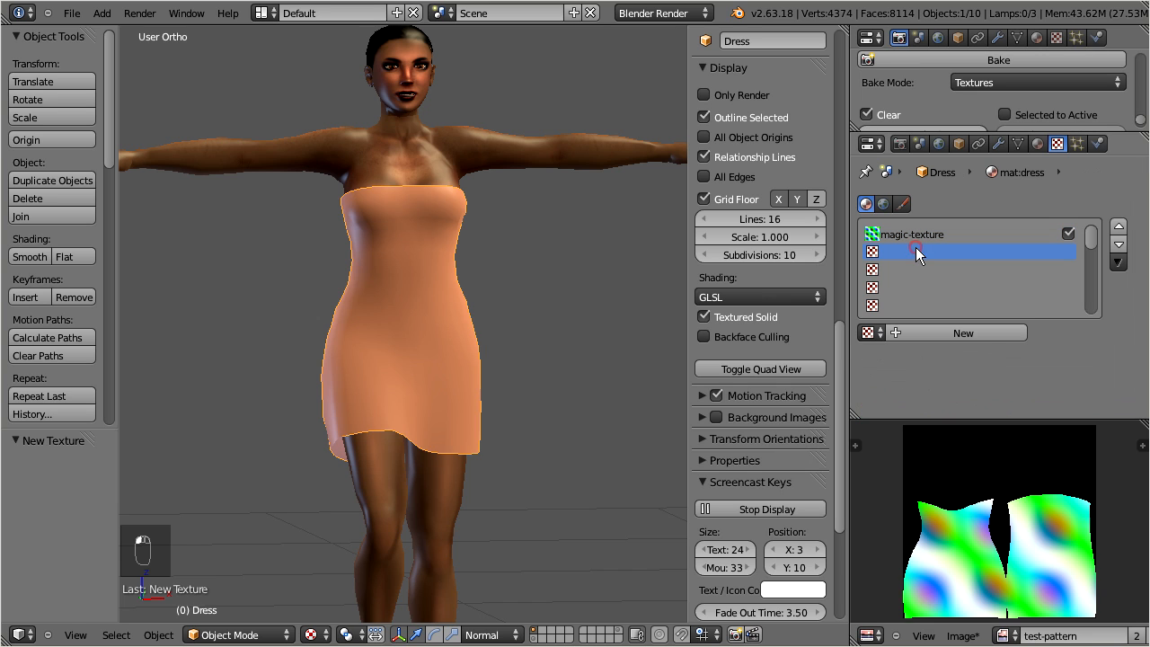
pyautogui.click(946, 333)
pyautogui.doubleClick(944, 333)
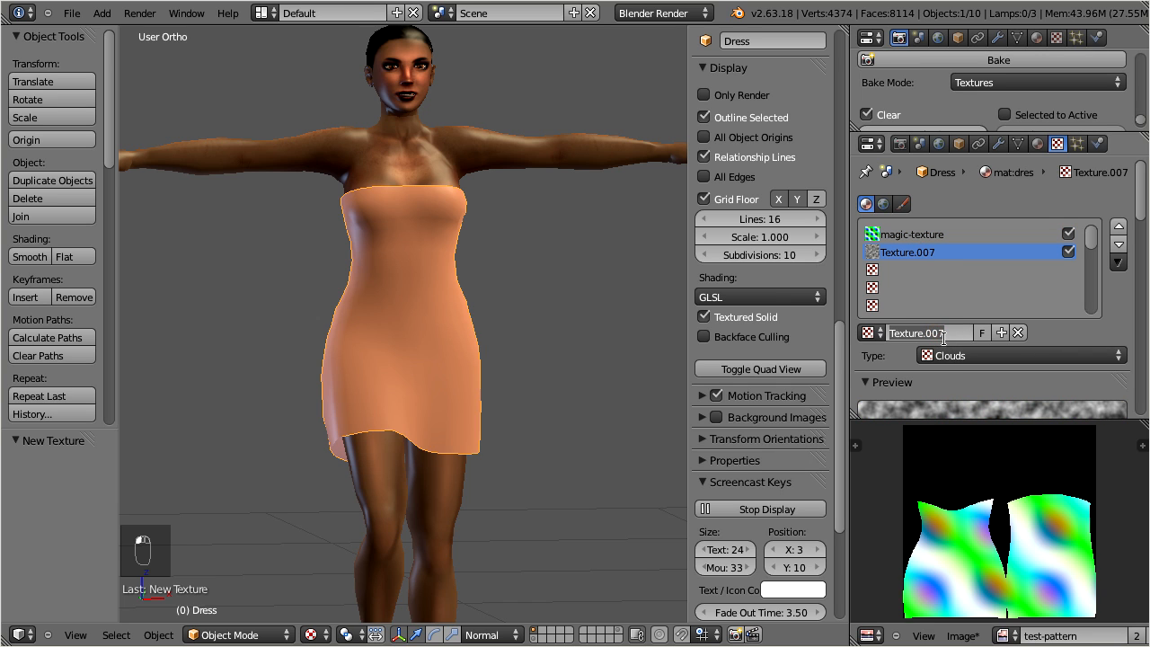
pyautogui.write('uv-te')
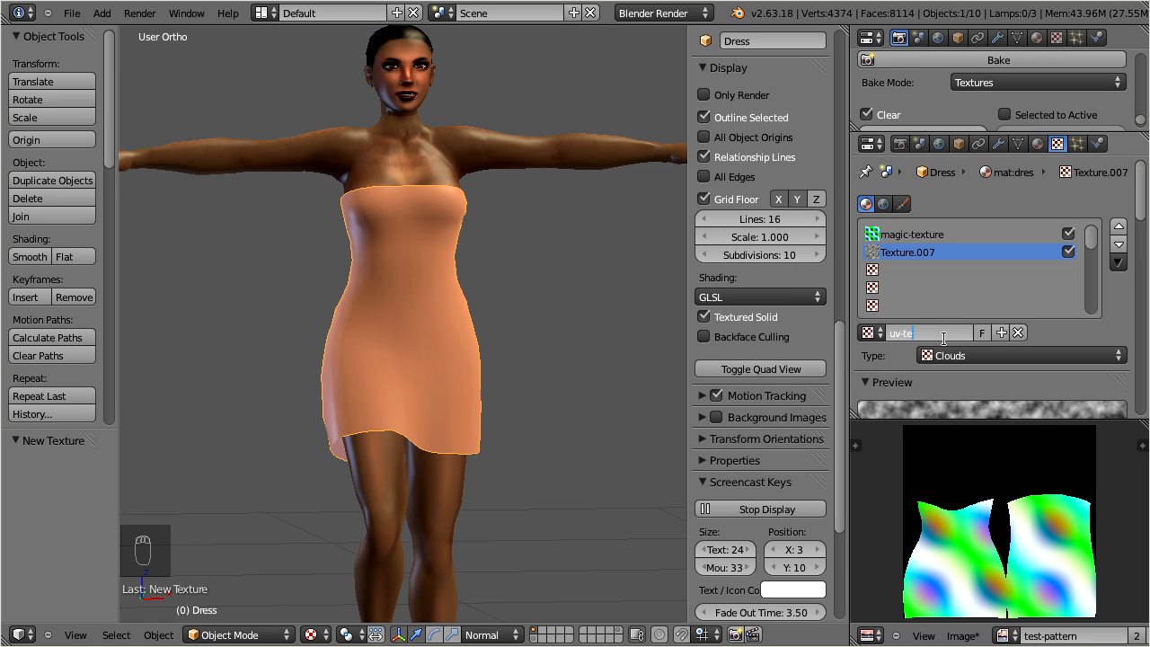
pyautogui.write('xture')
pyautogui.press('Return')
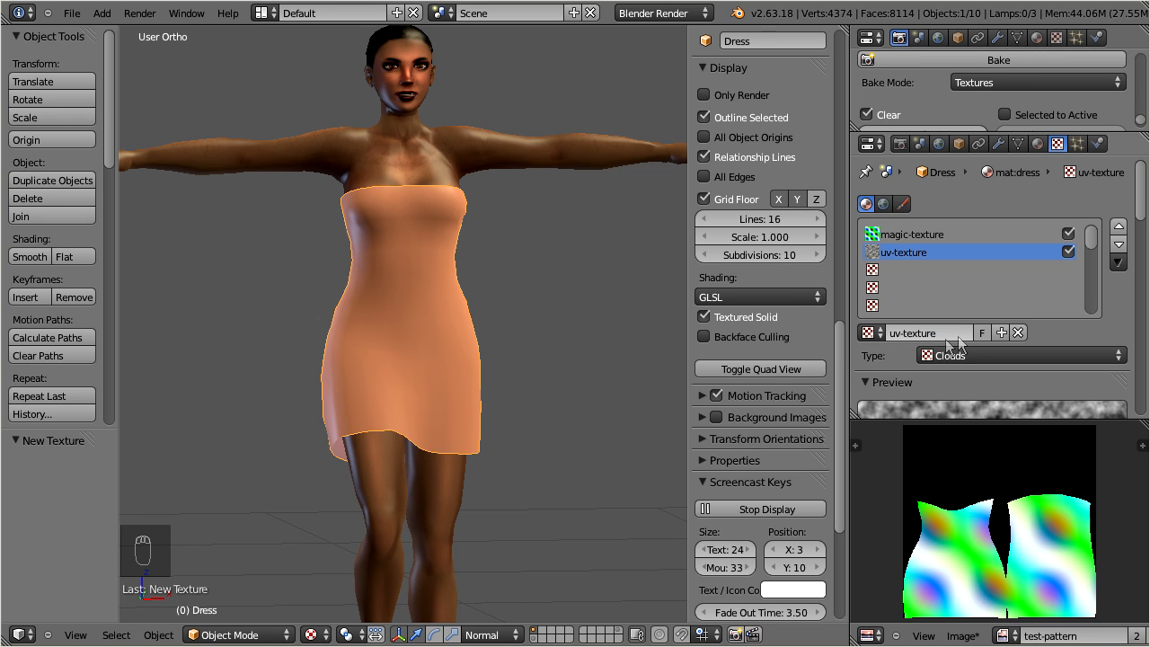
pyautogui.click(939, 357)
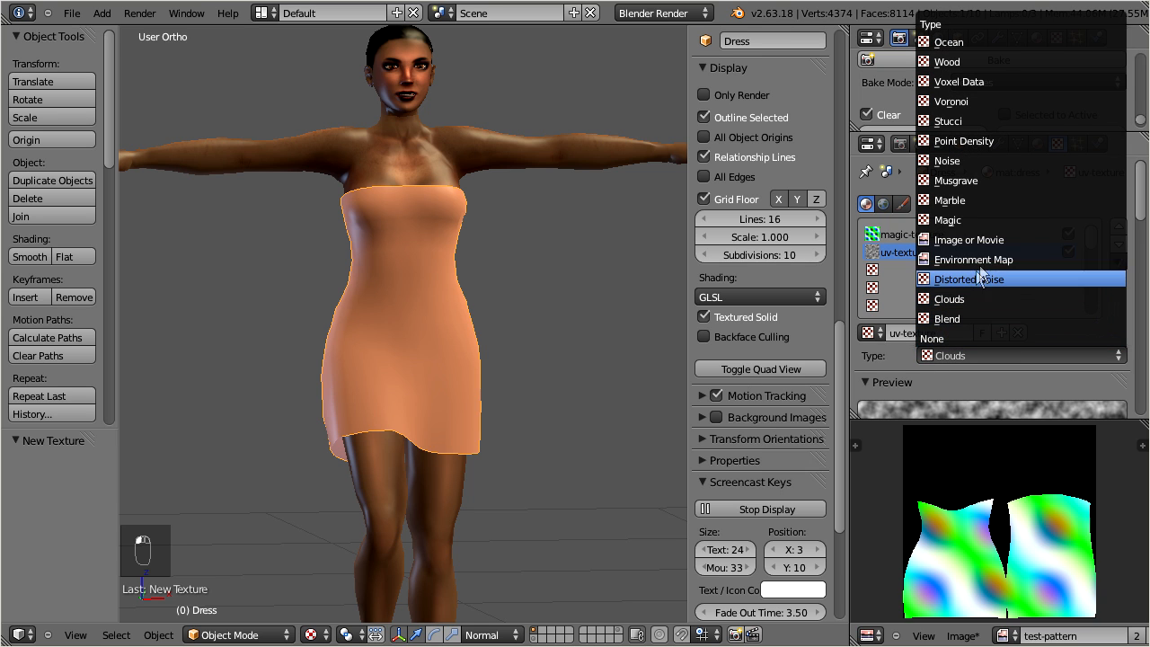
pyautogui.click(989, 240)
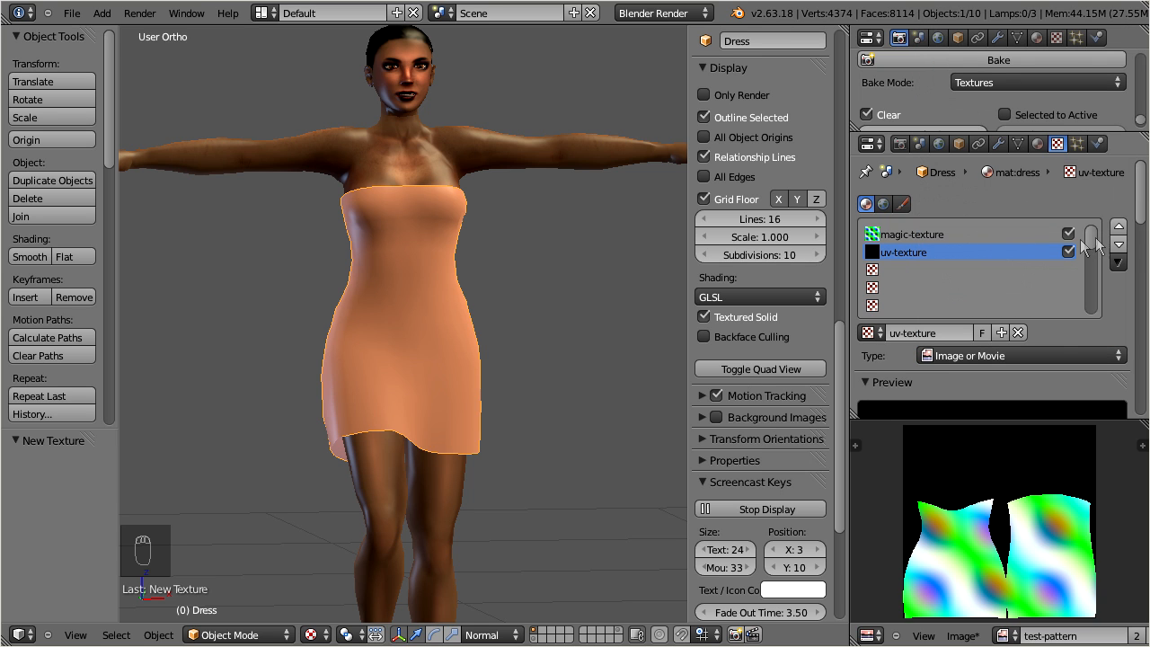
# Step: Assign the baked test-pattern image to uv-texture and set its mapping coordinates to UV
pyautogui.moveTo(1140, 214); pyautogui.dragTo(1138, 309)
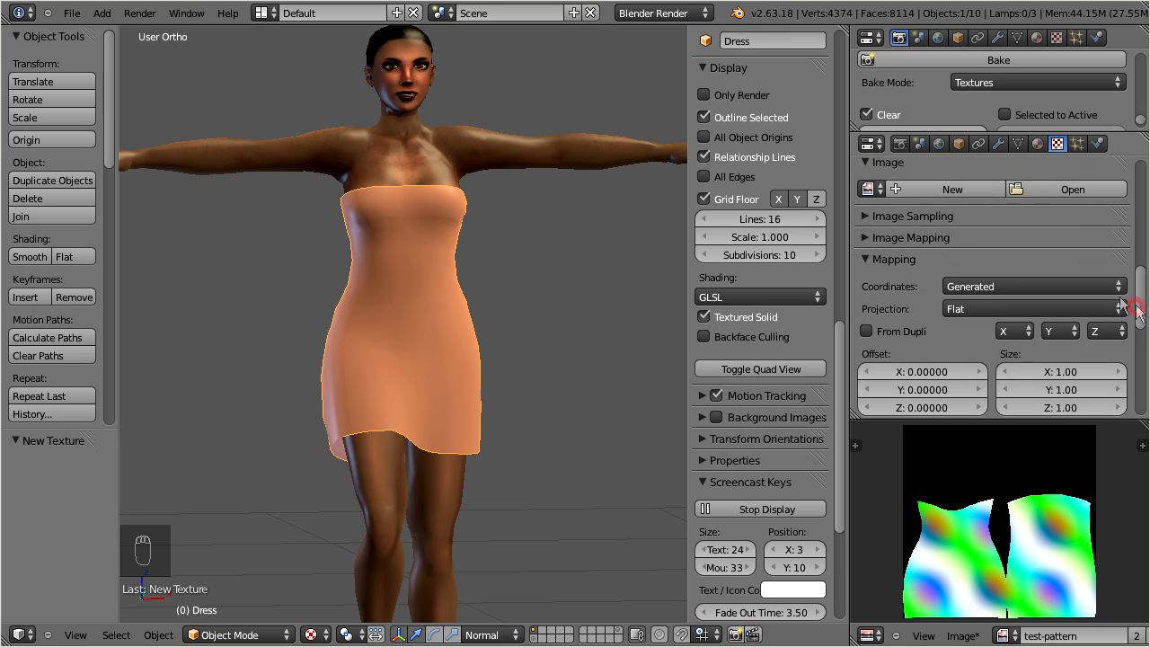
pyautogui.click(880, 191)
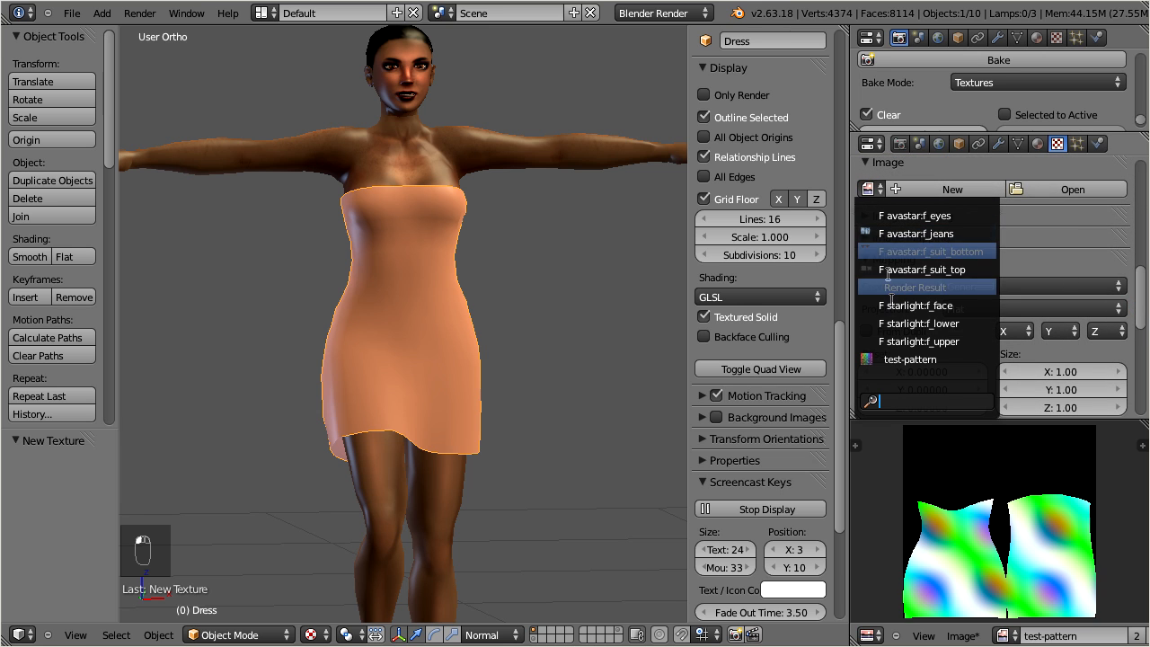
pyautogui.click(903, 358)
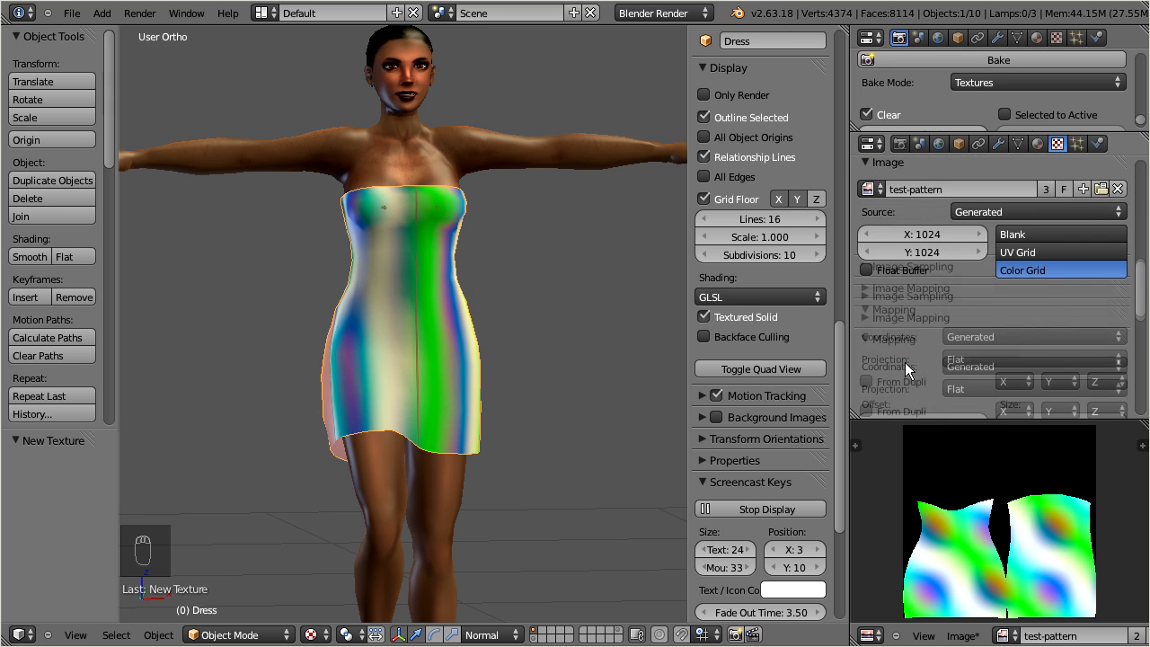
pyautogui.click(998, 363)
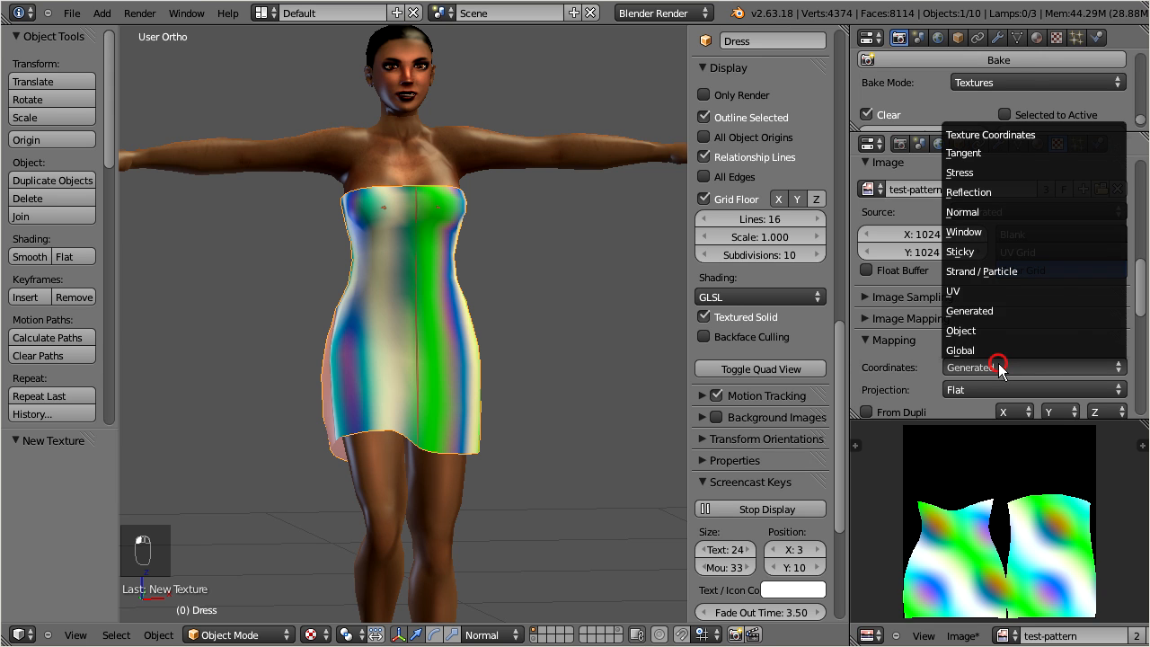
pyautogui.click(1004, 291)
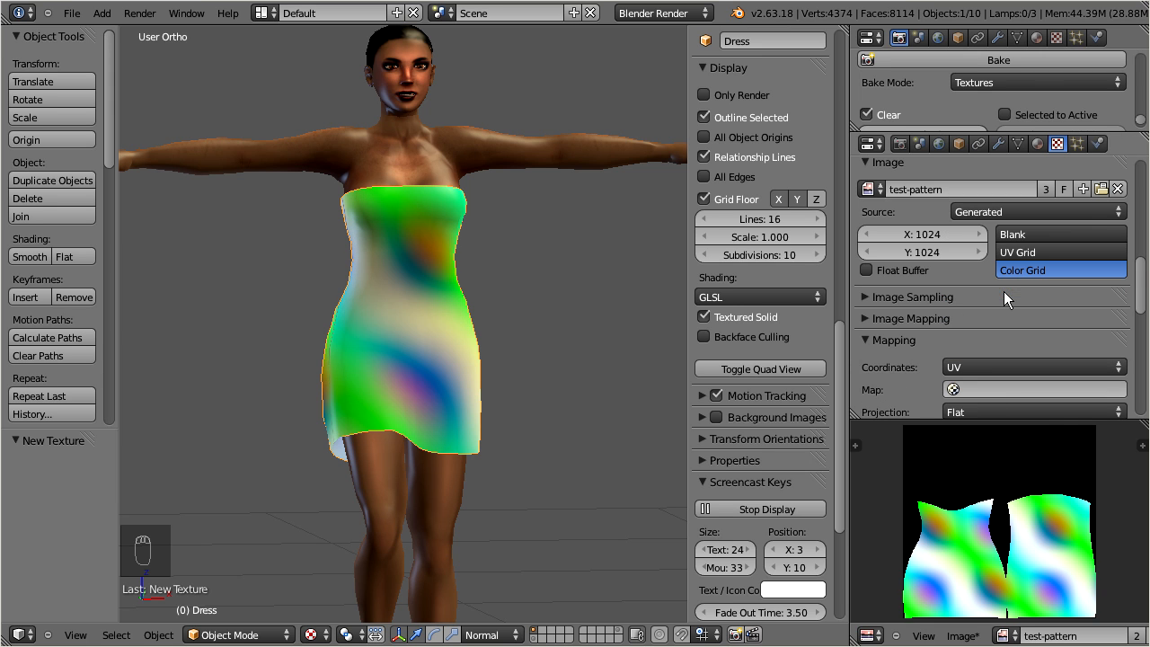
# Step: Inspect the baked texture along the dress's side seam and switch the dress to Edit Mode
pyautogui.moveTo(387, 287); pyautogui.dragTo(938, 280, button='middle')
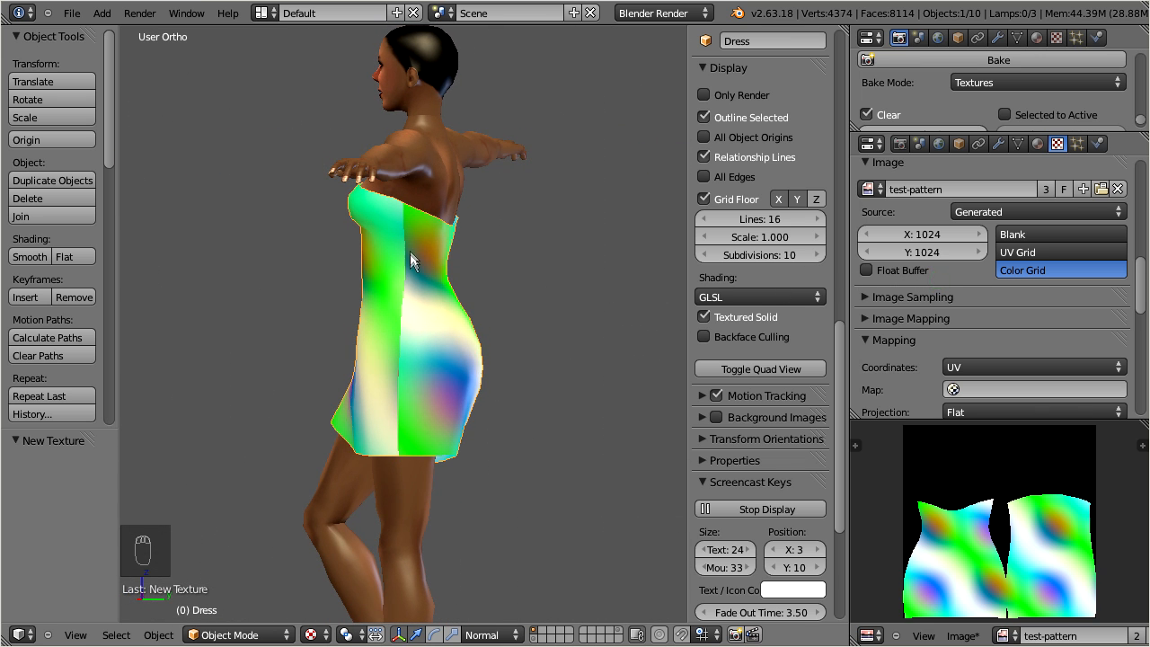
pyautogui.scroll(3, 409, 254)
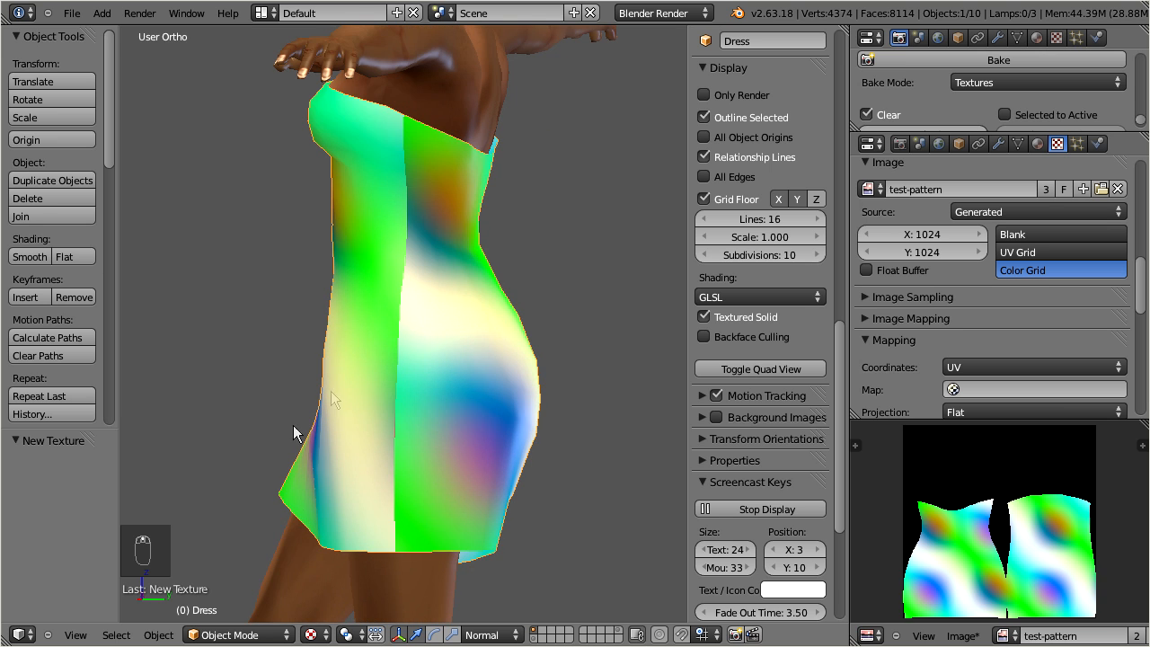
pyautogui.click(212, 633)
pyautogui.click(224, 599)
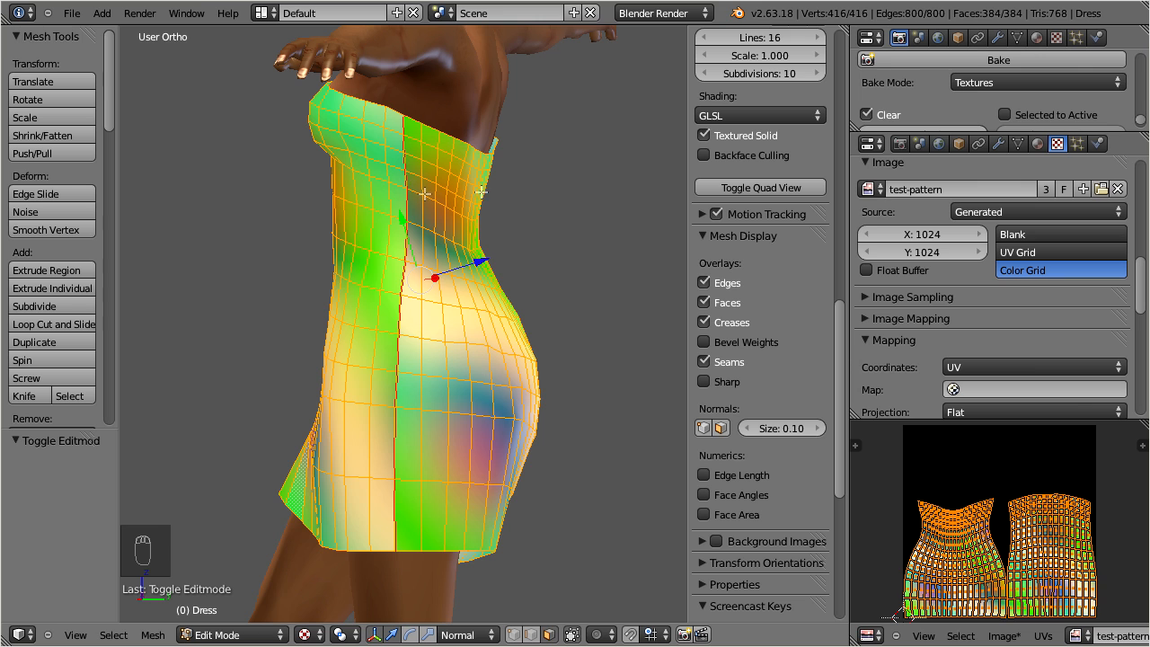
# Step: Select magic-texture in the dress material and set its mapping coordinates to Generated
pyautogui.moveTo(1142, 299); pyautogui.dragTo(1134, 178)
pyautogui.click(914, 234)
pyautogui.moveTo(1144, 190); pyautogui.dragTo(1143, 312)
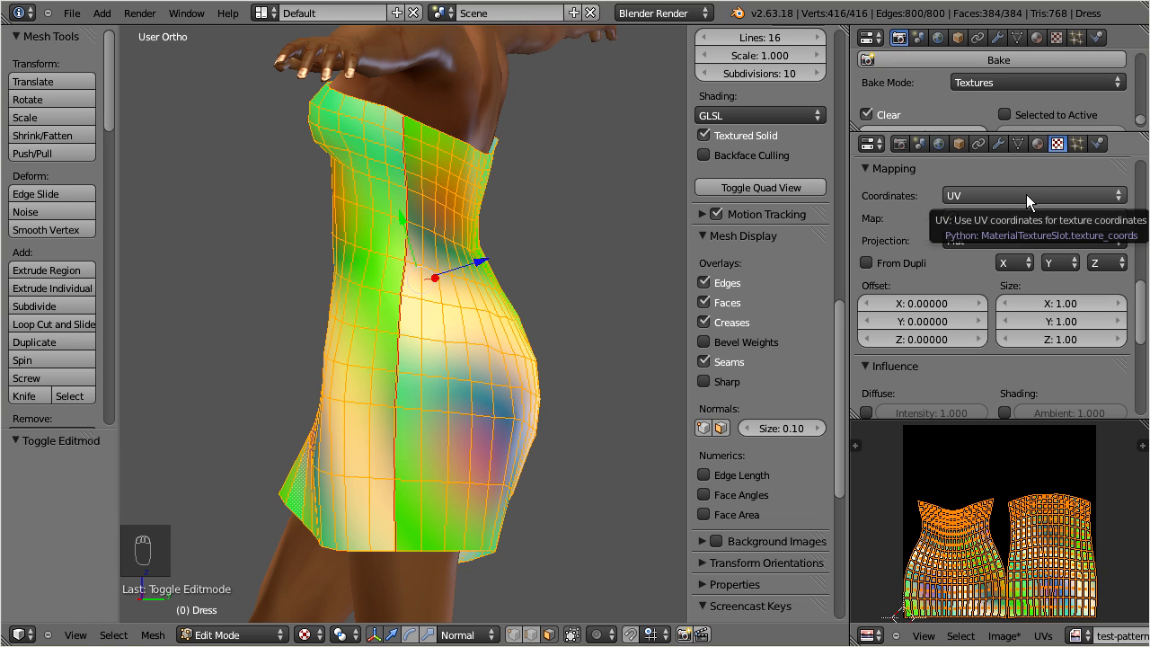
pyautogui.click(1114, 195)
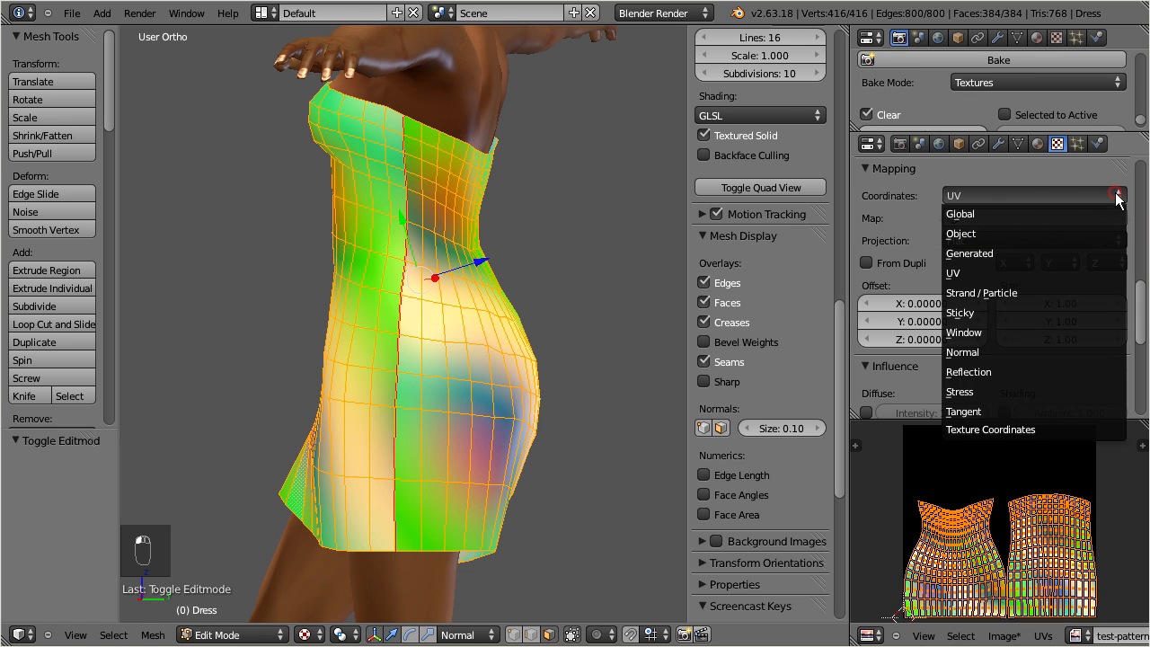
pyautogui.click(1041, 253)
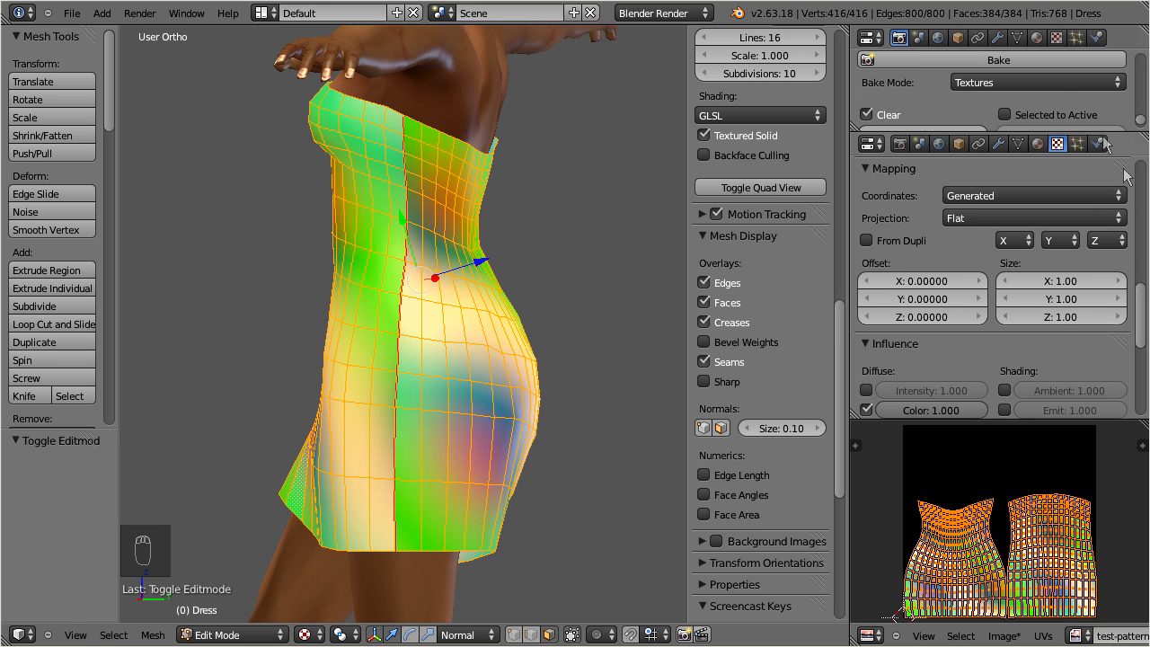
# Step: Bake the dress textures again and disable uv-texture in the material's texture list
pyautogui.click(951, 57)
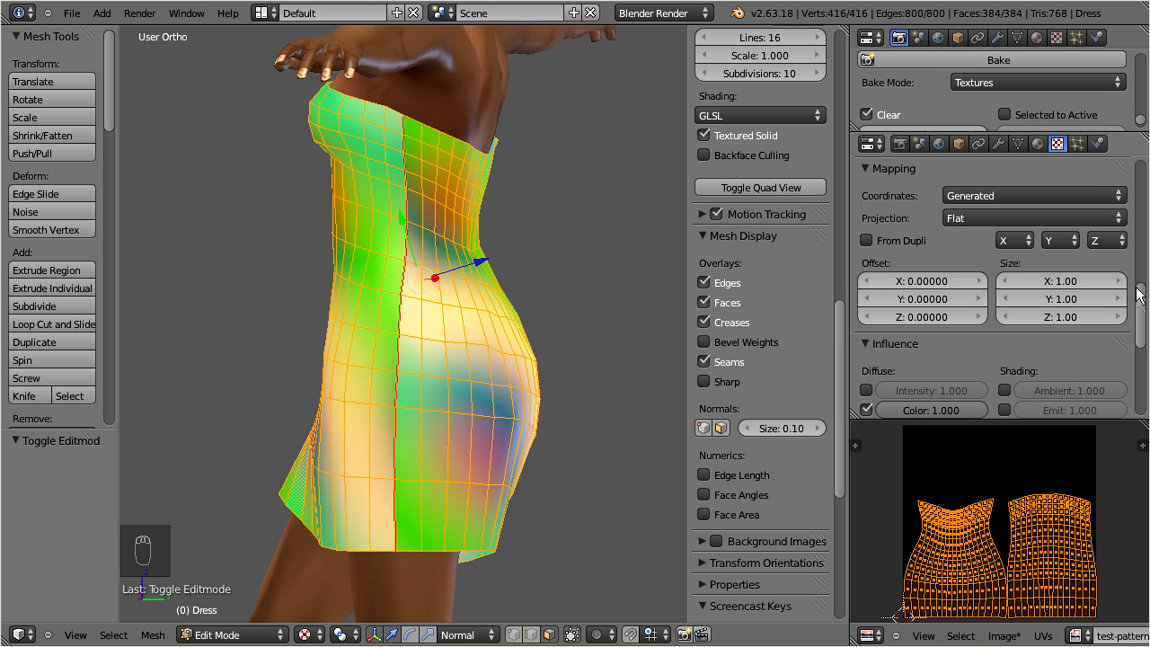
pyautogui.moveTo(1140, 328); pyautogui.dragTo(1135, 189)
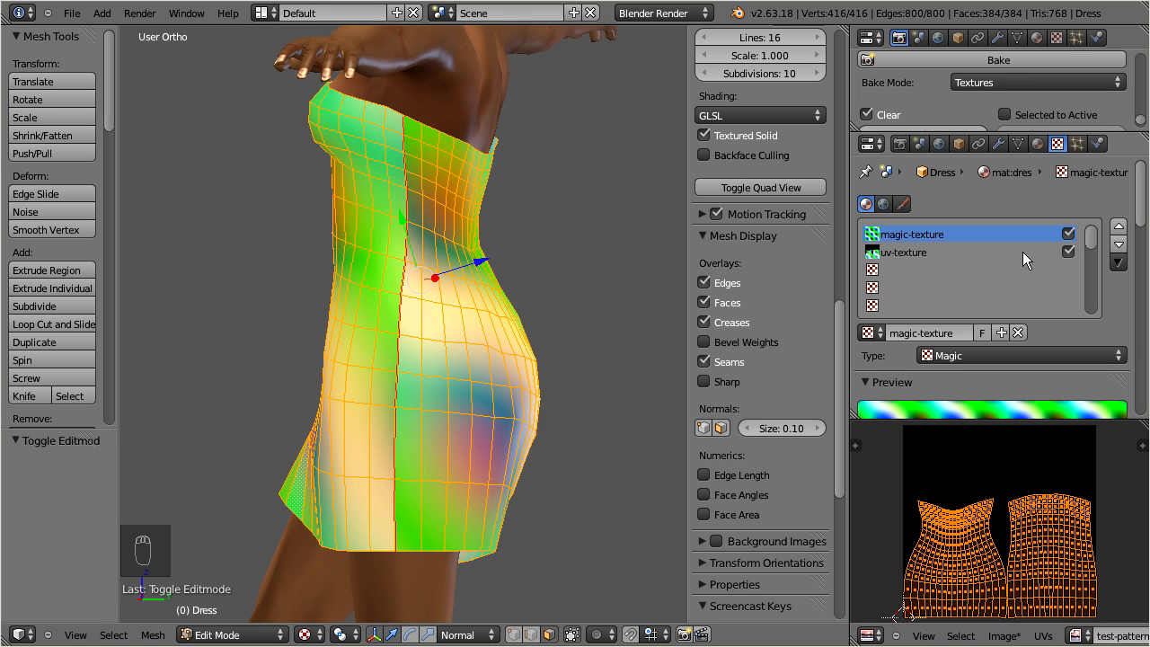
pyautogui.click(1069, 252)
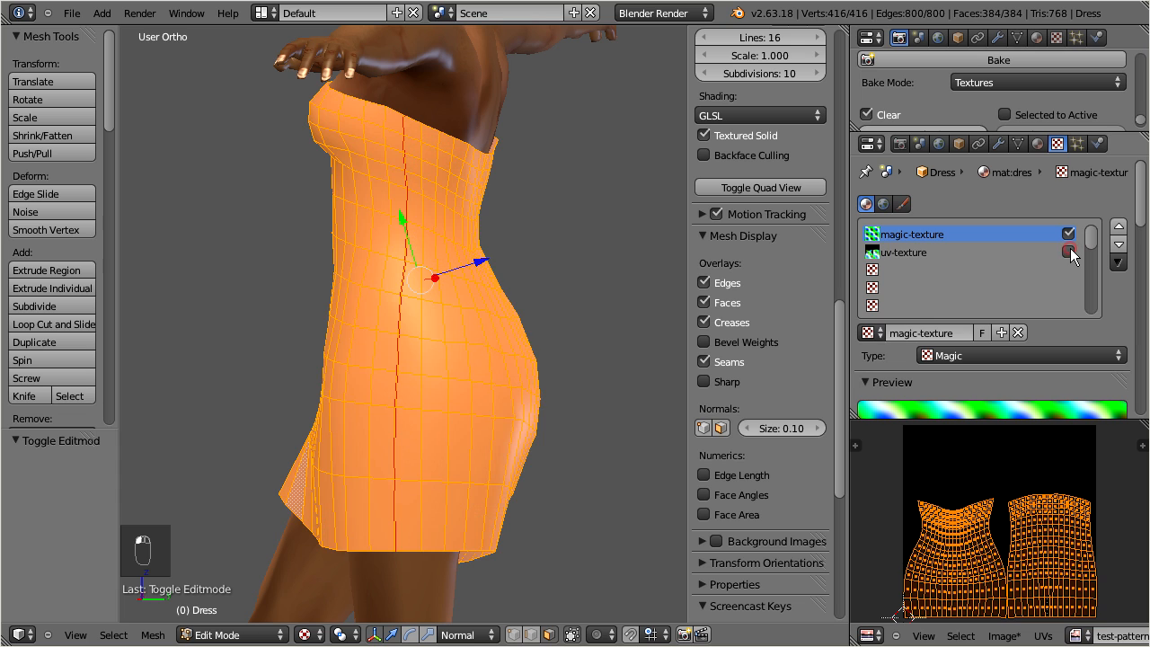
# Step: Bake the Magic texture to the dress's UV image and display the result with uv-texture enabled in Object Mode
pyautogui.click(929, 62)
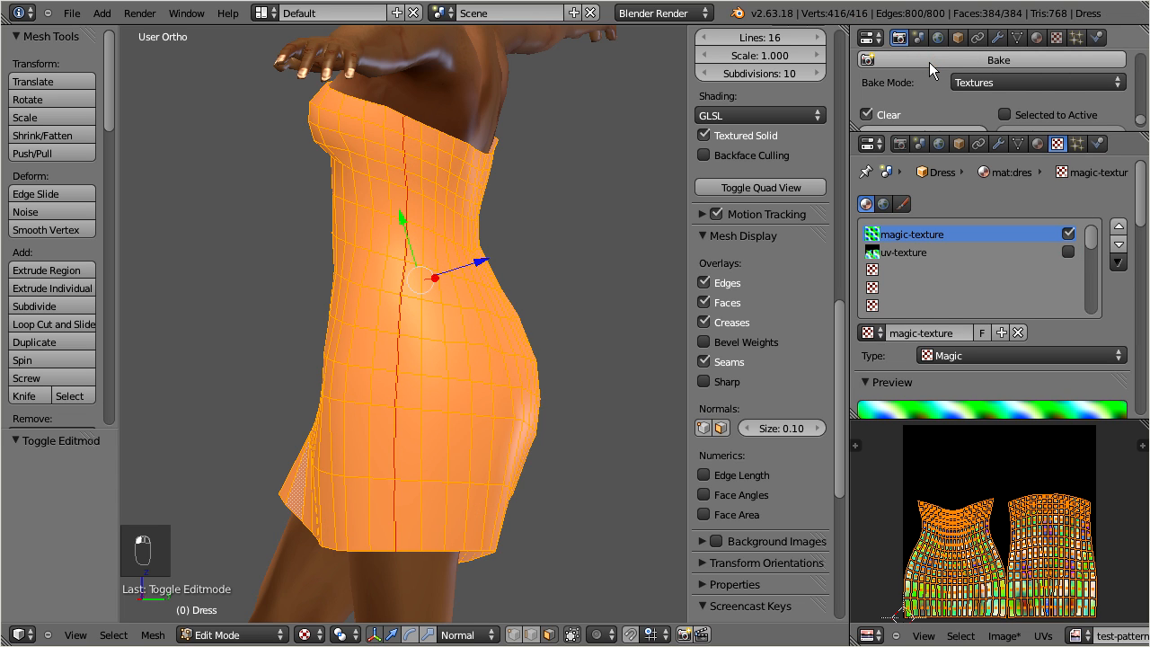
pyautogui.click(1068, 252)
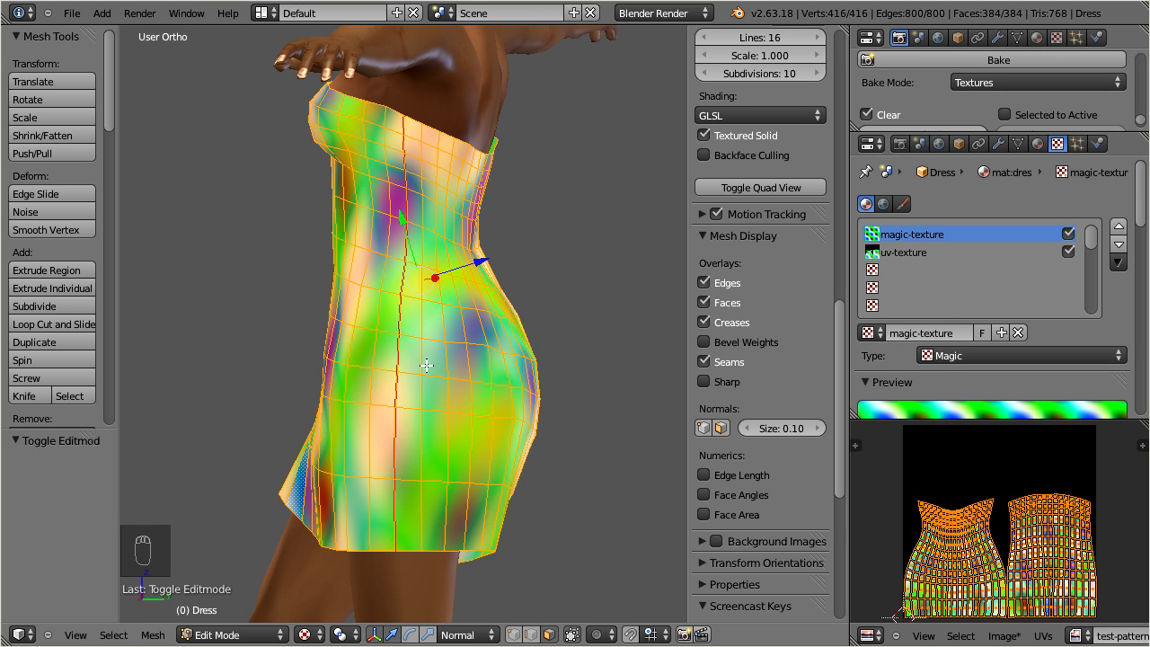
pyautogui.press('Tab')
pyautogui.moveTo(406, 354); pyautogui.dragTo(1149, 360, button='middle')
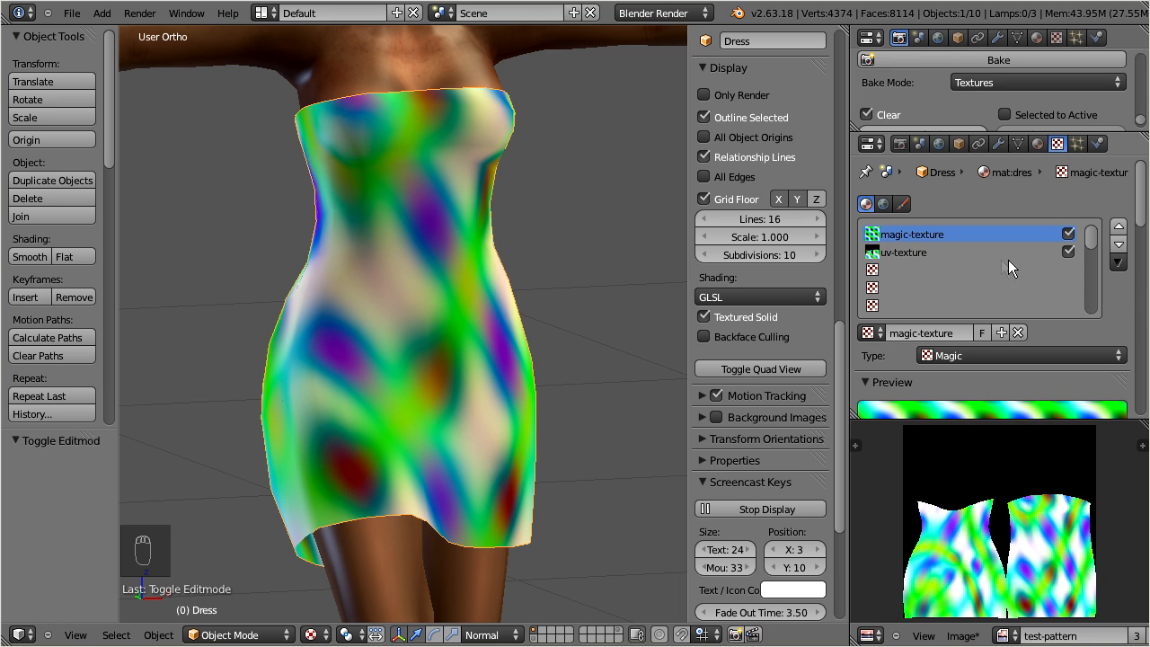
# Step: Switch the viewport to Solid shading and disable uv-texture in the dress material's texture list
pyautogui.click(310, 636)
pyautogui.click(339, 577)
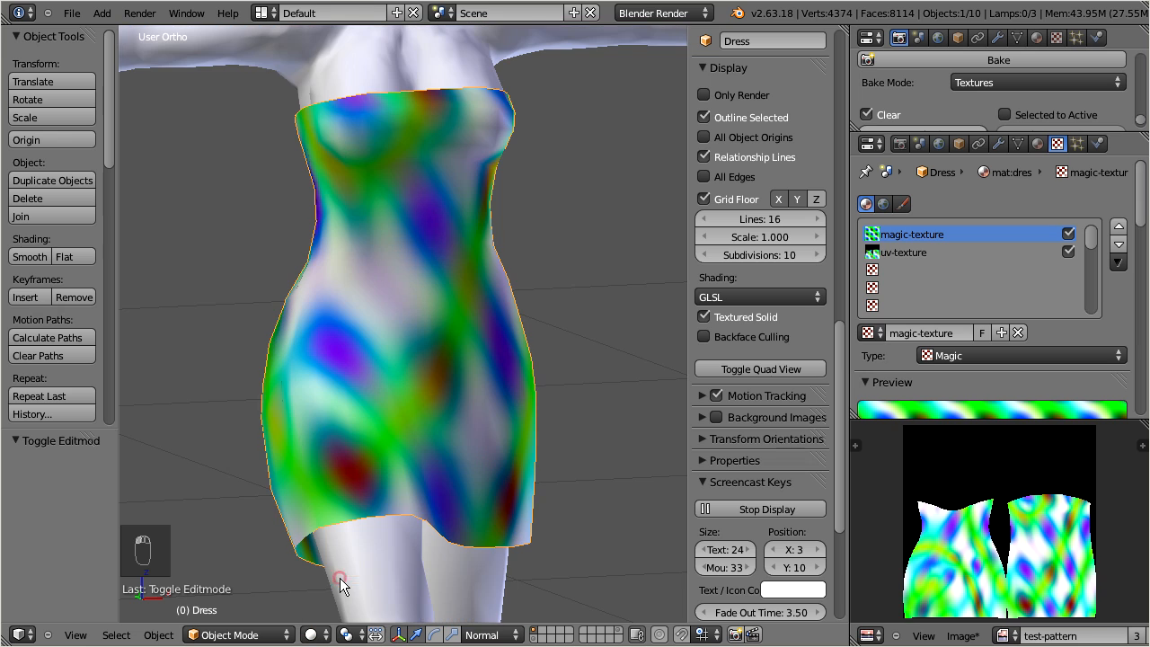
pyautogui.click(1067, 252)
# Step: Increase the depth and turbulence of magic-texture
pyautogui.moveTo(1144, 210); pyautogui.dragTo(1140, 259)
pyautogui.click(982, 348)
pyautogui.click(981, 349)
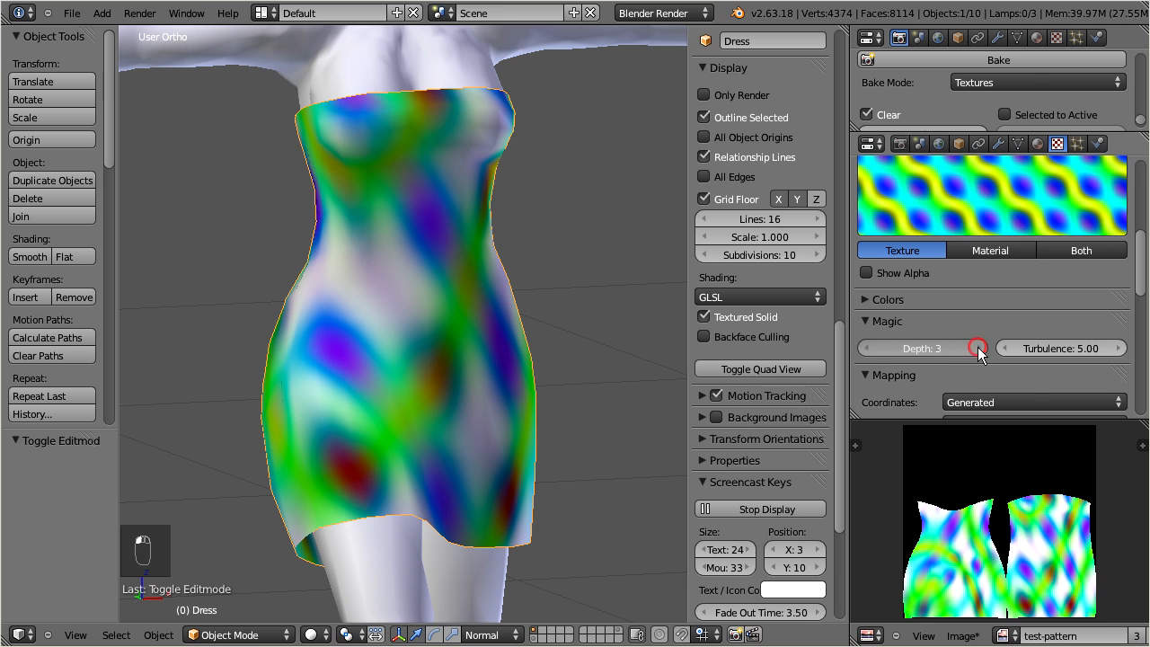
pyautogui.click(981, 348)
pyautogui.moveTo(1066, 348); pyautogui.dragTo(1101, 343)
# Step: Set the magic-texture mapping size to 3 on X, Y and Z and bake the dress textures
pyautogui.moveTo(1140, 264); pyautogui.dragTo(1135, 316)
pyautogui.click(1037, 249)
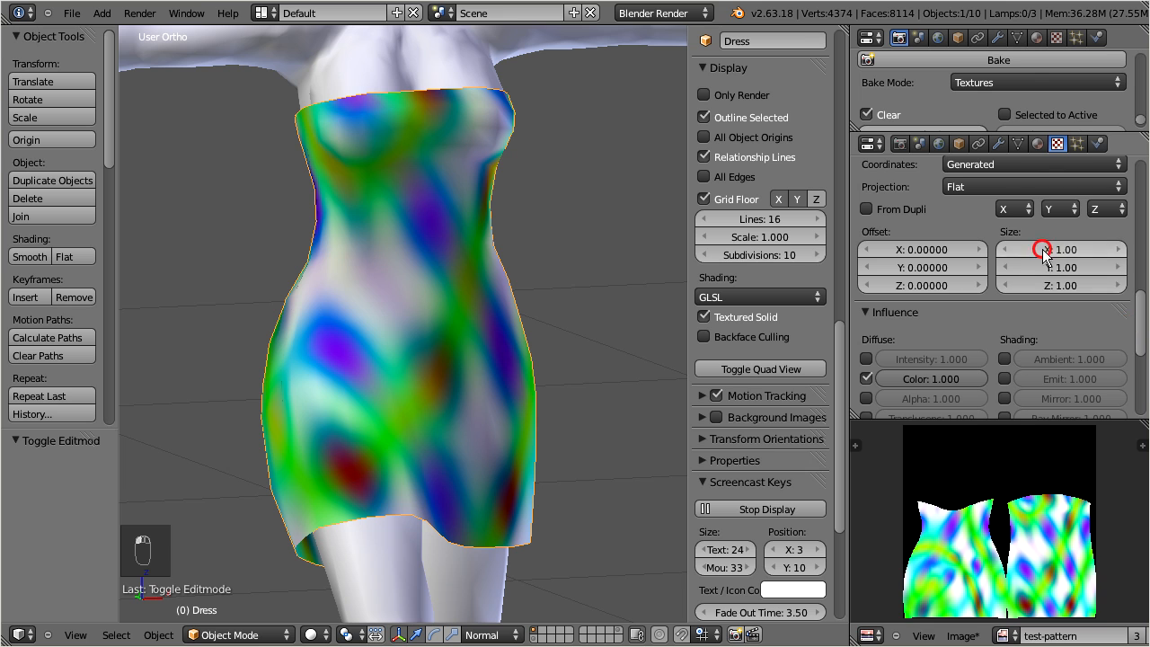
pyautogui.write('3')
pyautogui.press('Return')
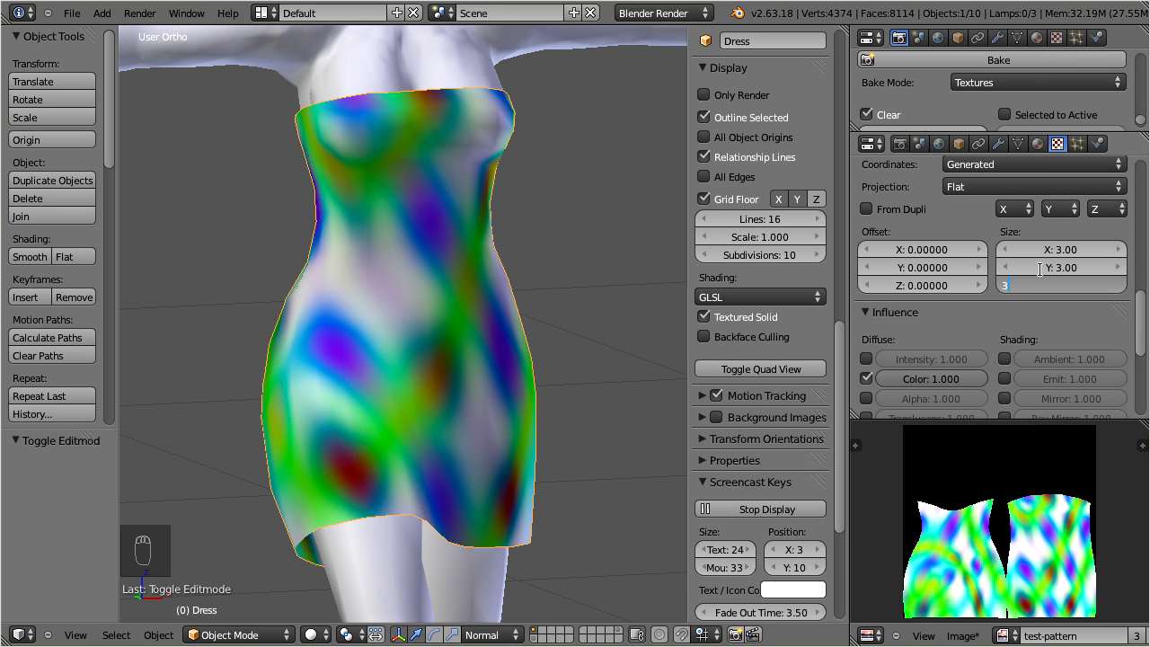
pyautogui.click(992, 62)
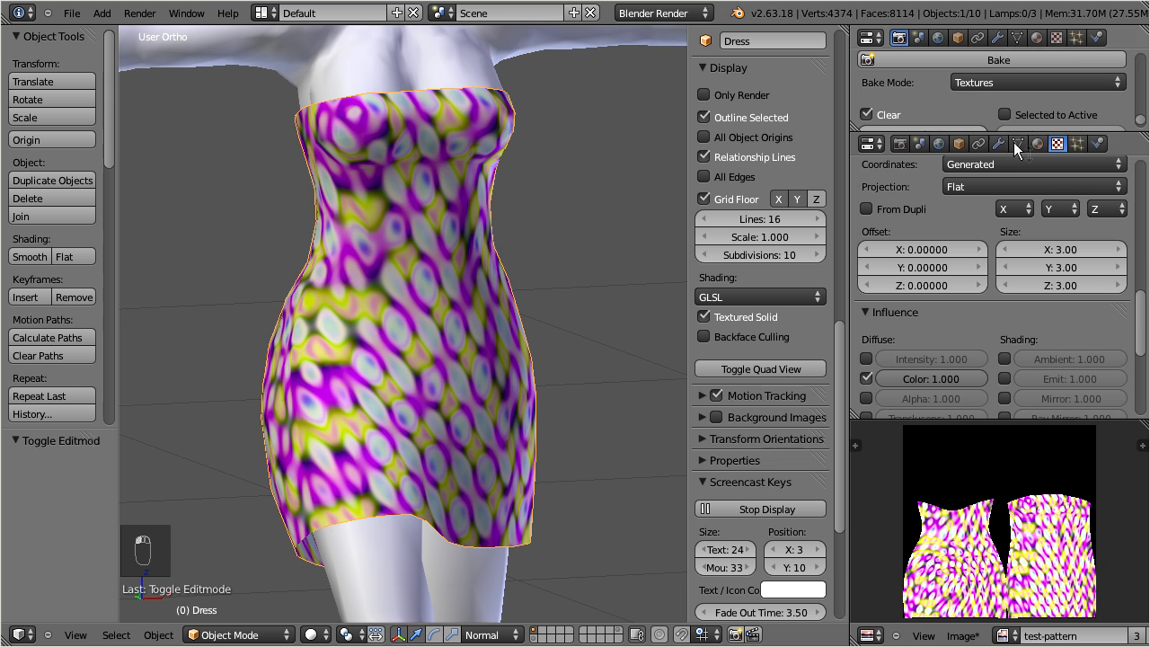
# Step: Switch the viewport back to Texture shading and re-enable uv-texture in the dress material
pyautogui.moveTo(1139, 334); pyautogui.dragTo(1140, 212)
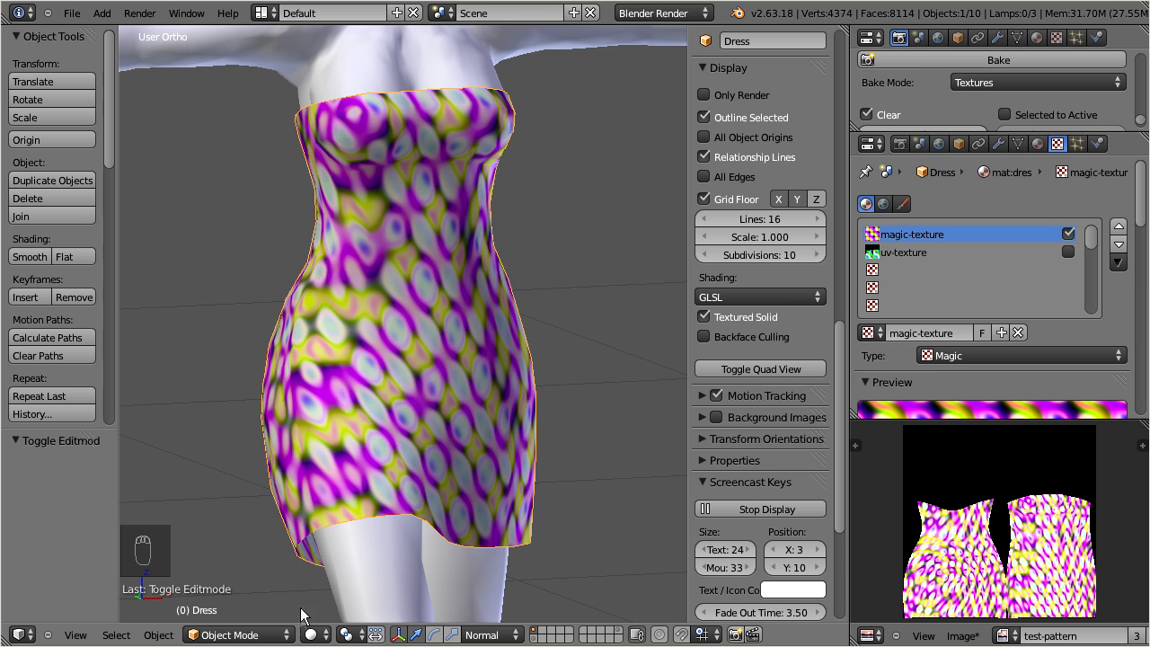
pyautogui.click(313, 635)
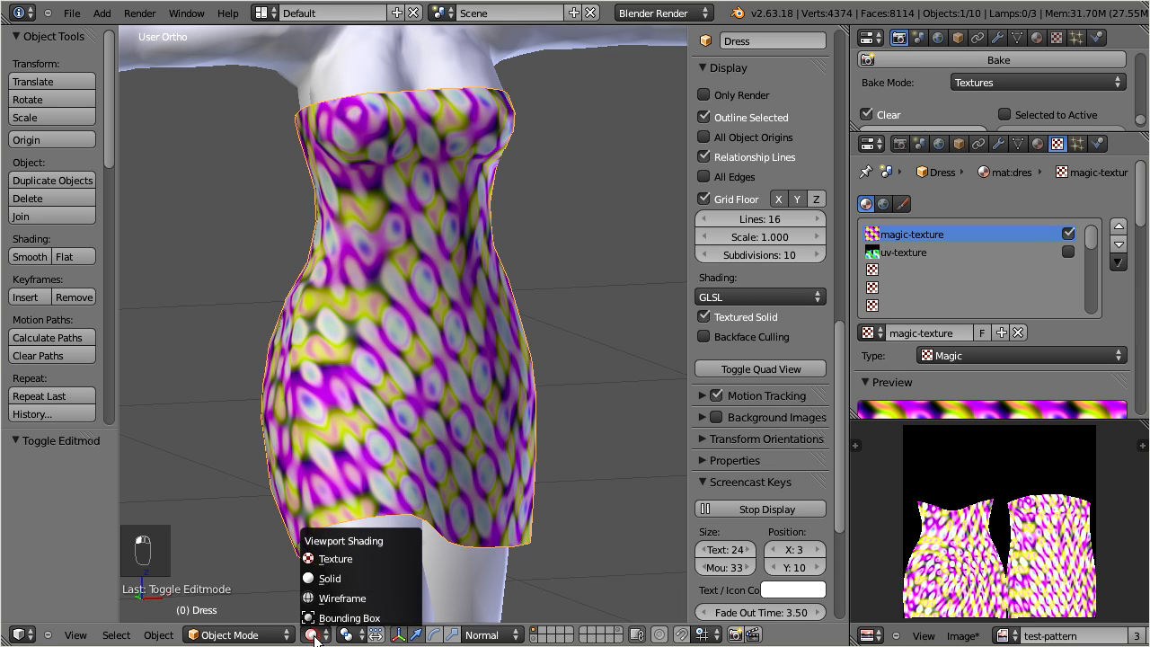
pyautogui.click(347, 561)
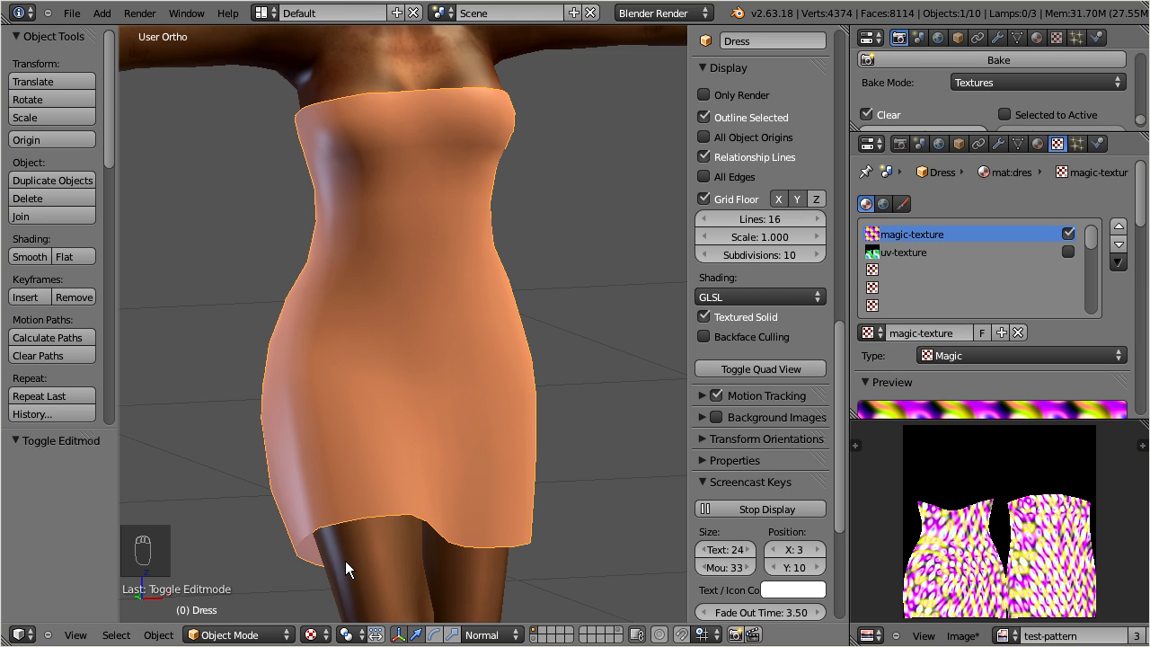
pyautogui.click(1067, 252)
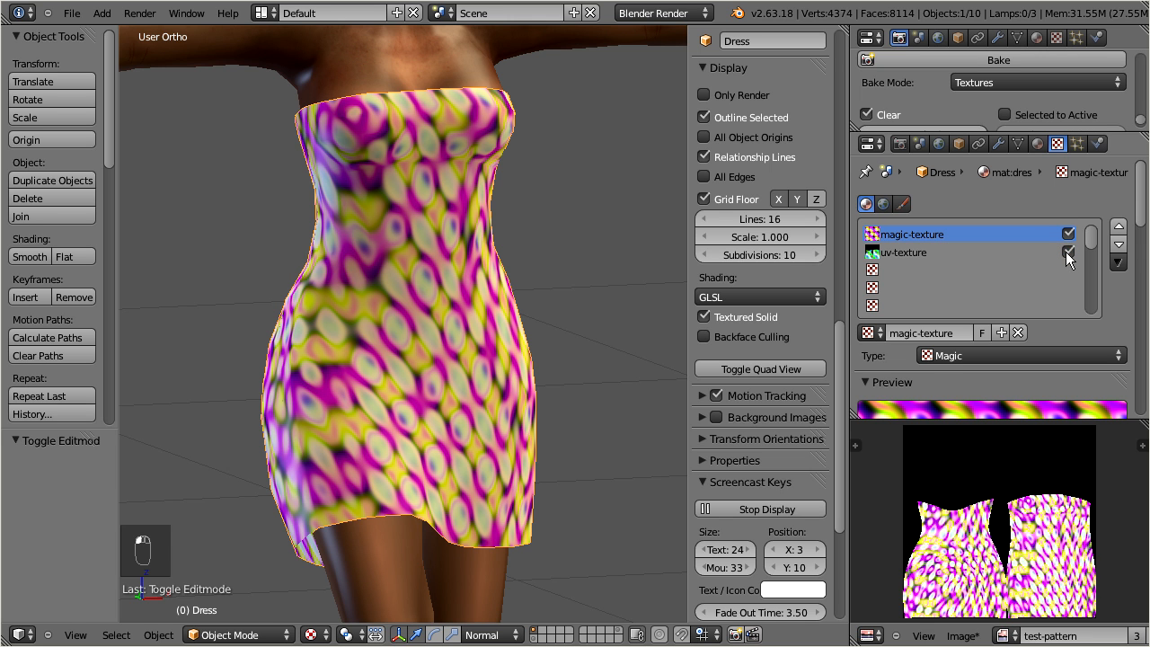
# Step: Examine the textured dress from the back, front and side, including its influence settings and how it looks on the whole avatar
pyautogui.moveTo(378, 276); pyautogui.dragTo(0, 277, button='middle')
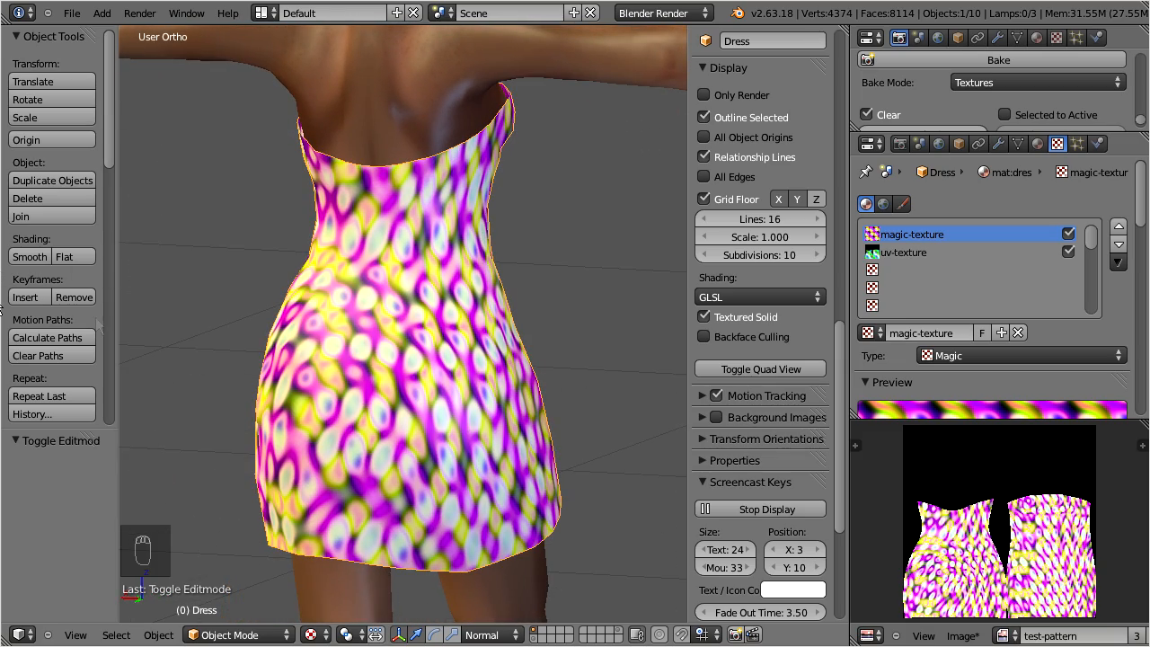
pyautogui.moveTo(402, 331); pyautogui.dragTo(79, 340, button='middle')
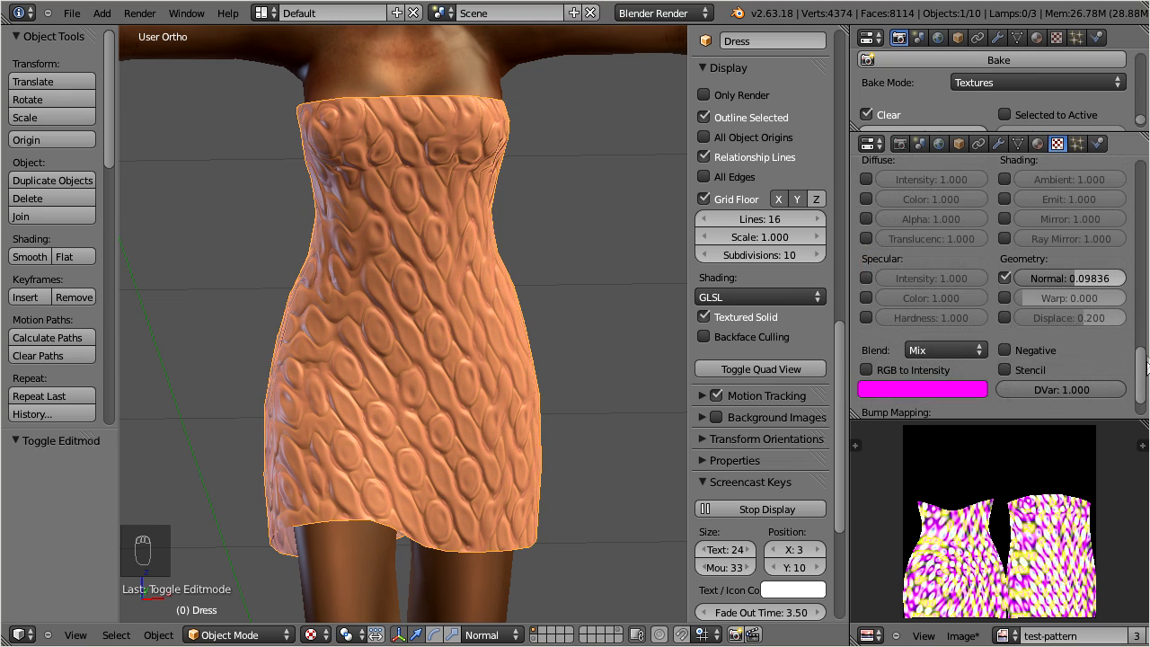
pyautogui.moveTo(417, 291); pyautogui.dragTo(537, 272, button='middle')
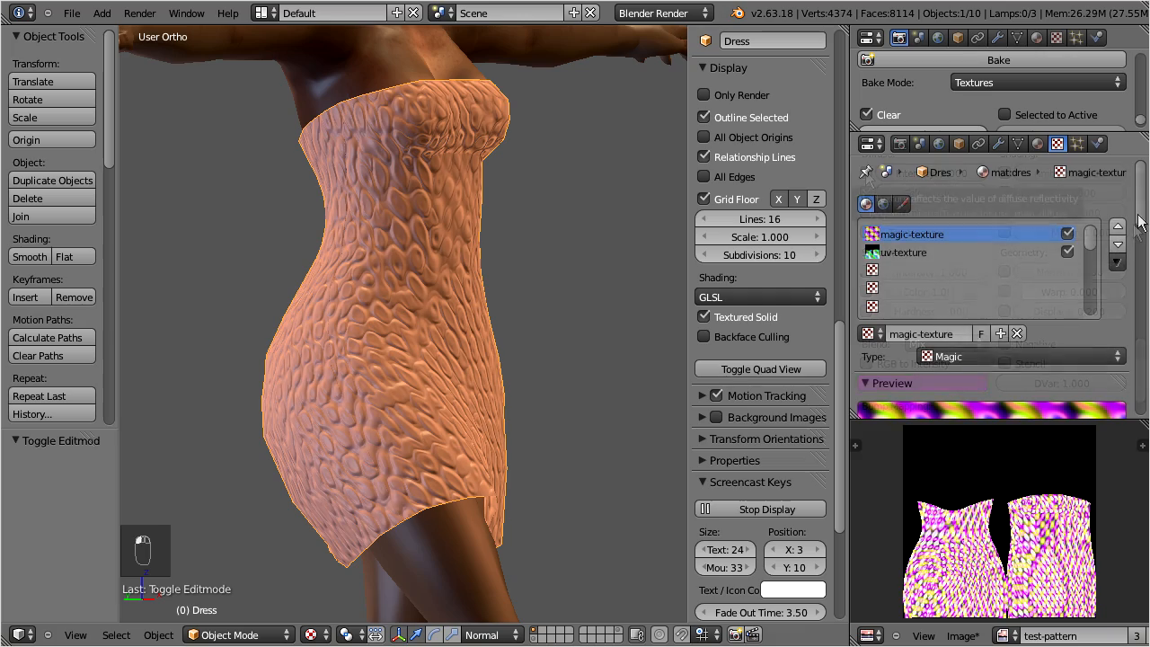
pyautogui.moveTo(1142, 224); pyautogui.dragTo(1142, 365)
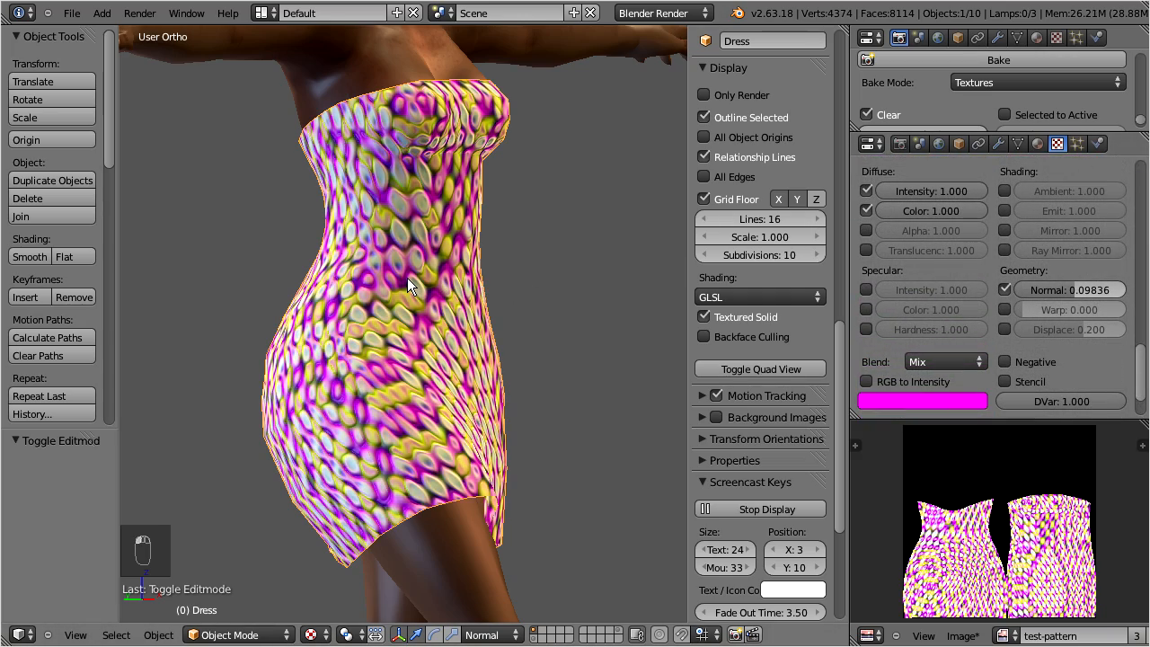
pyautogui.scroll(-5, 406, 278)
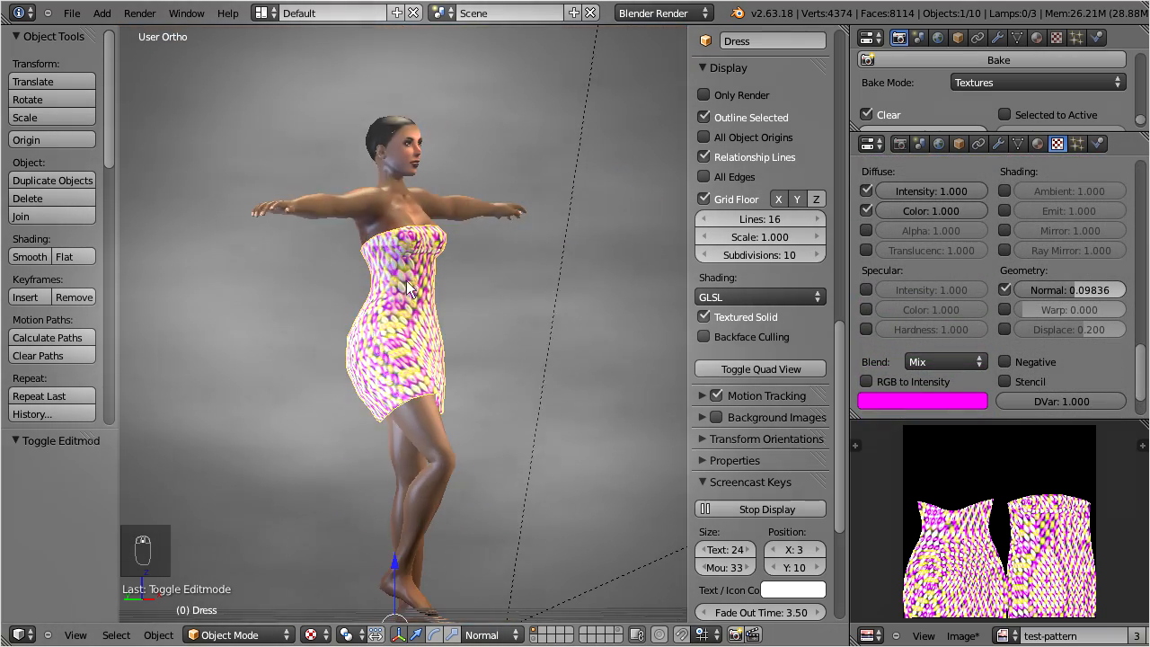